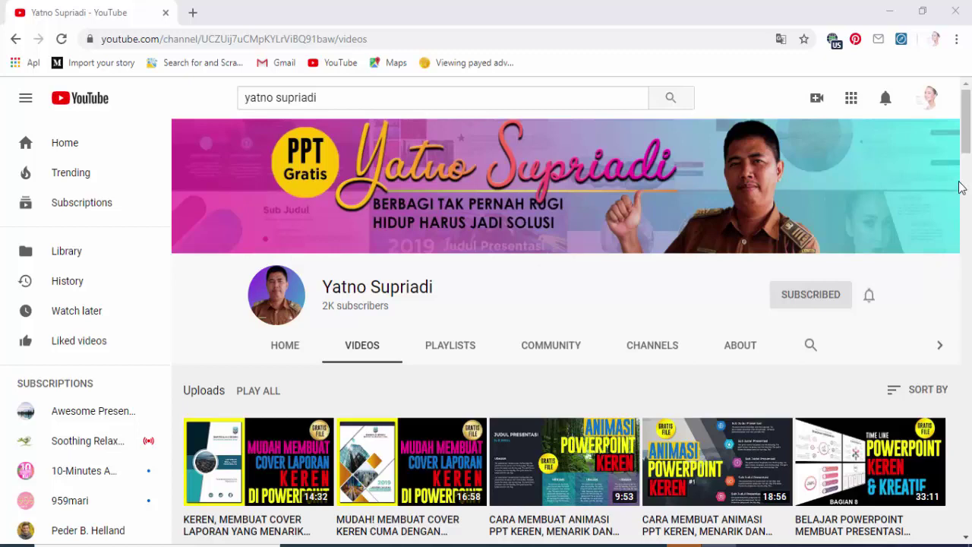
- Position the sample cover picture to the left, beside the slide
{"action": "left_click_drag", "start_coordinate": [969, 139], "coordinate": [969, 155]}
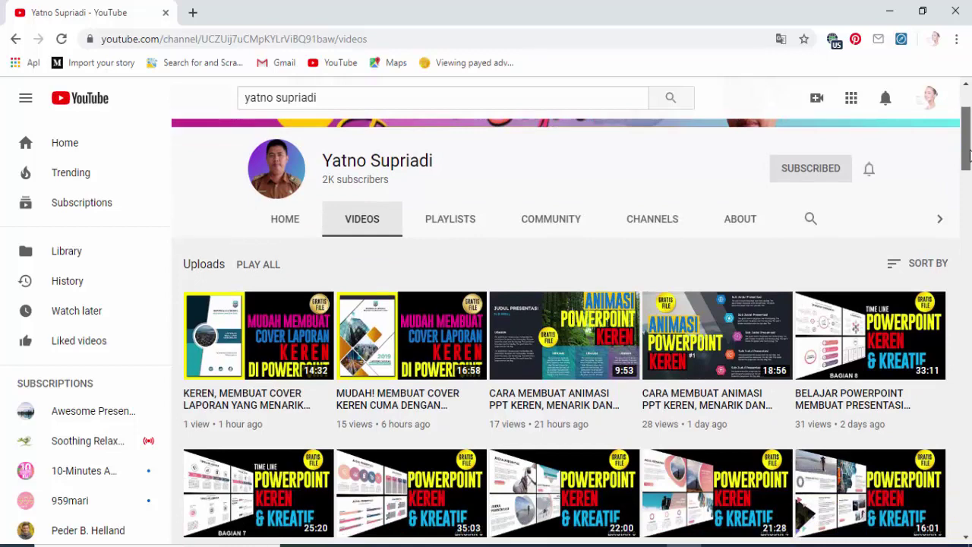
{"action": "mouse_move", "coordinate": [969, 155]}
{"action": "left_mouse_down"}
{"action": "mouse_move", "coordinate": [969, 476]}
{"action": "mouse_move", "coordinate": [966, 112]}
{"action": "left_mouse_up"}
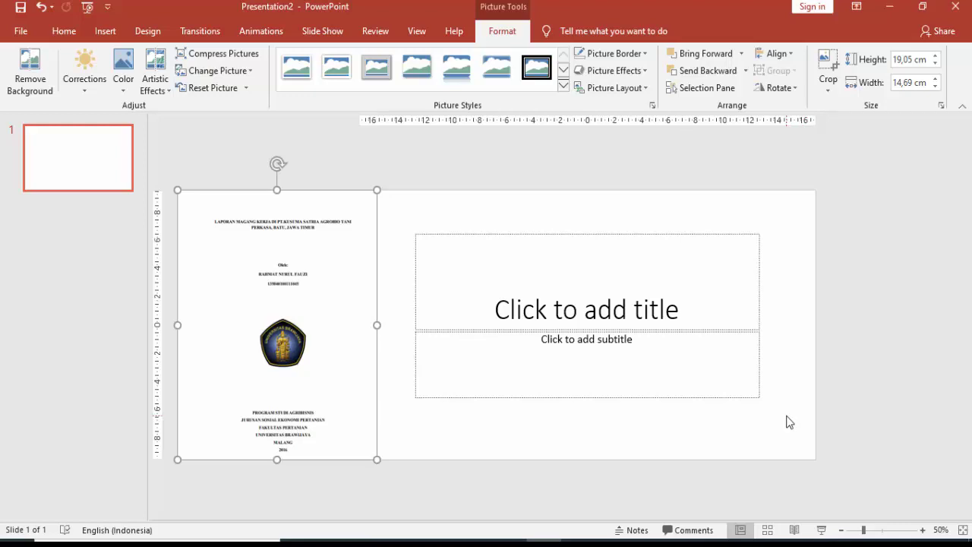
{"action": "left_click", "coordinate": [788, 422]}
{"action": "left_click", "coordinate": [315, 349]}
{"action": "left_click_drag", "start_coordinate": [315, 350], "coordinate": [312, 342]}
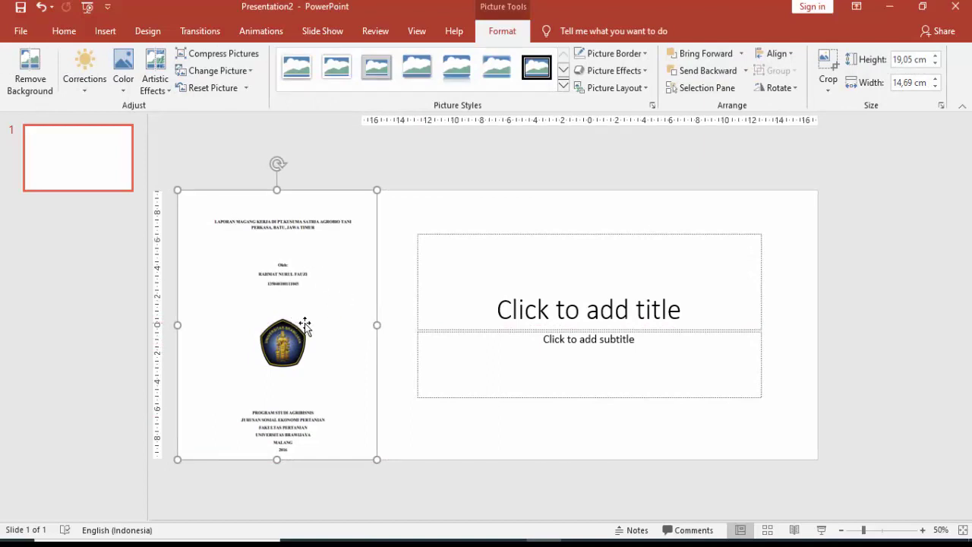
{"action": "left_click_drag", "start_coordinate": [305, 325], "coordinate": [299, 326]}
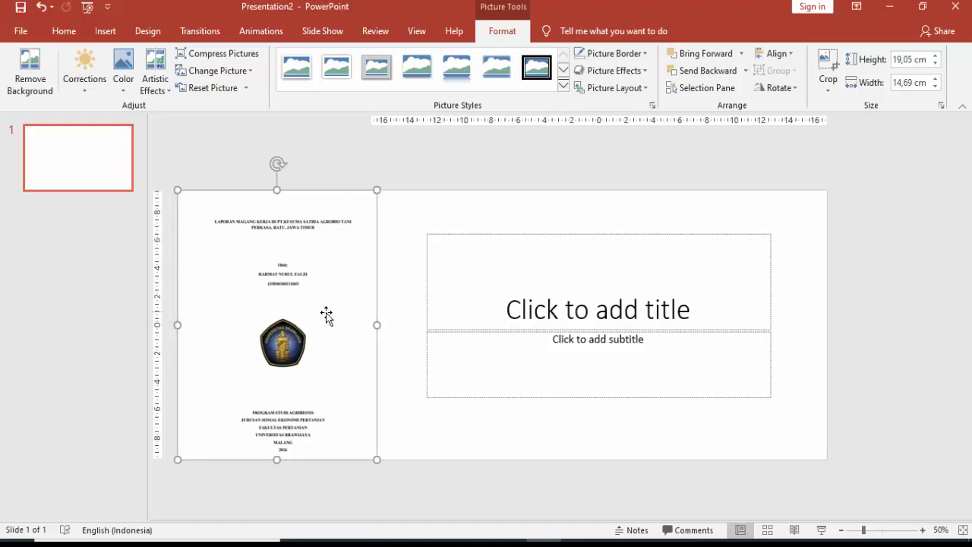
- Shift the sample cover picture slightly up and right into its reference spot
{"action": "scroll", "coordinate": [322, 315], "scroll_direction": "down", "scroll_amount": 2}
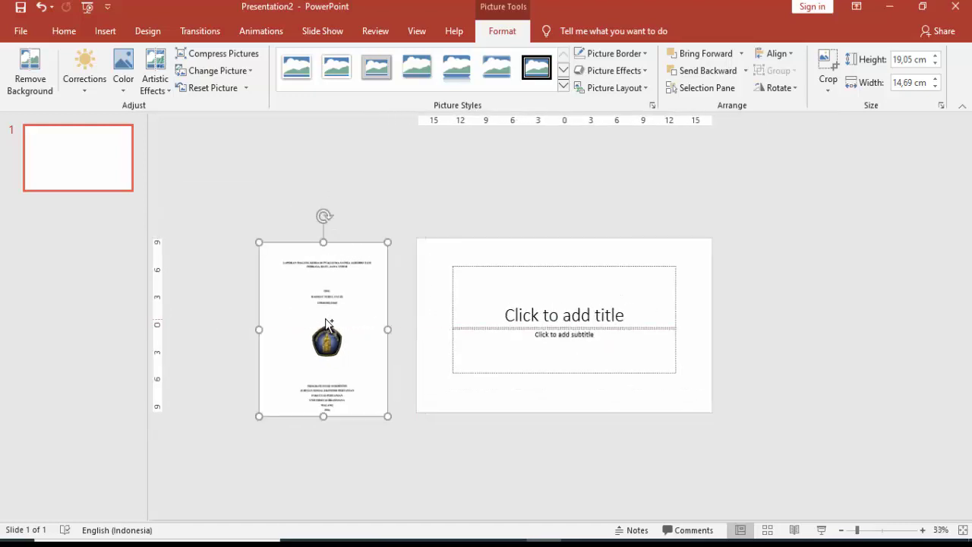
{"action": "scroll", "coordinate": [325, 317], "scroll_direction": "up", "scroll_amount": 4}
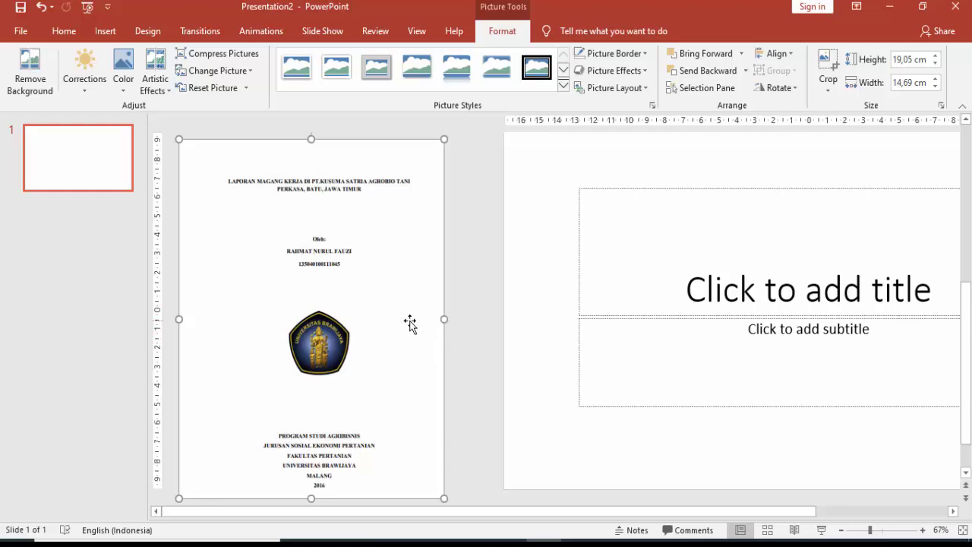
{"action": "scroll", "coordinate": [410, 323], "scroll_direction": "down", "scroll_amount": 2}
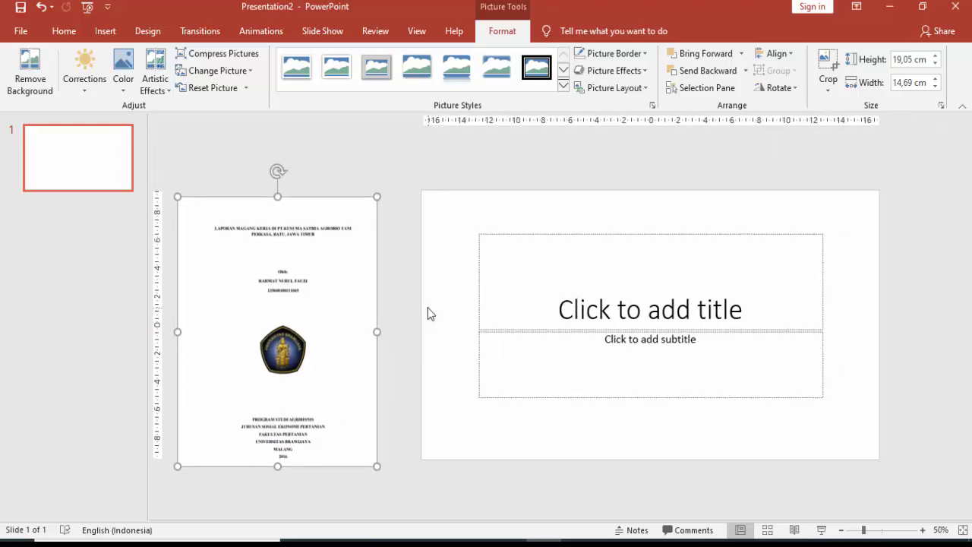
{"action": "left_click", "coordinate": [412, 297]}
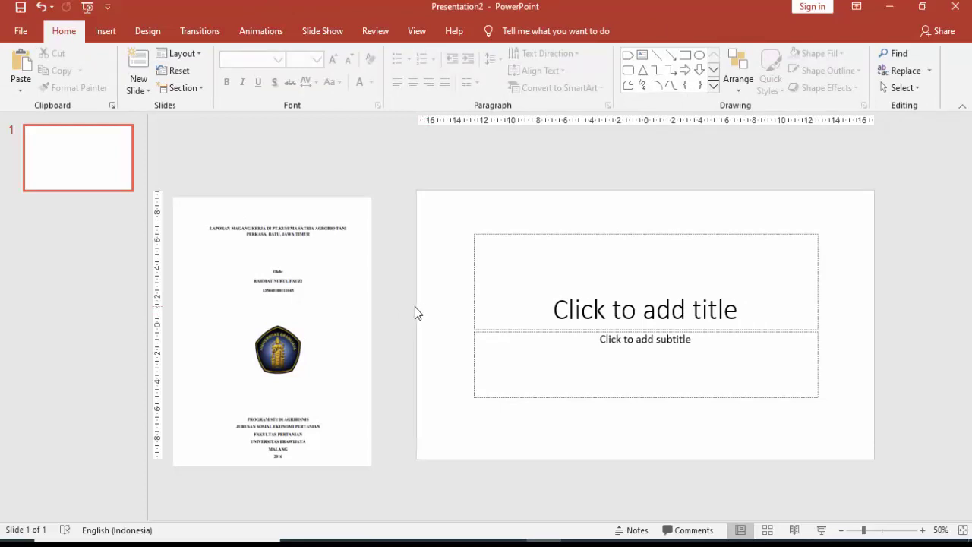
{"action": "left_click_drag", "start_coordinate": [334, 310], "coordinate": [358, 301]}
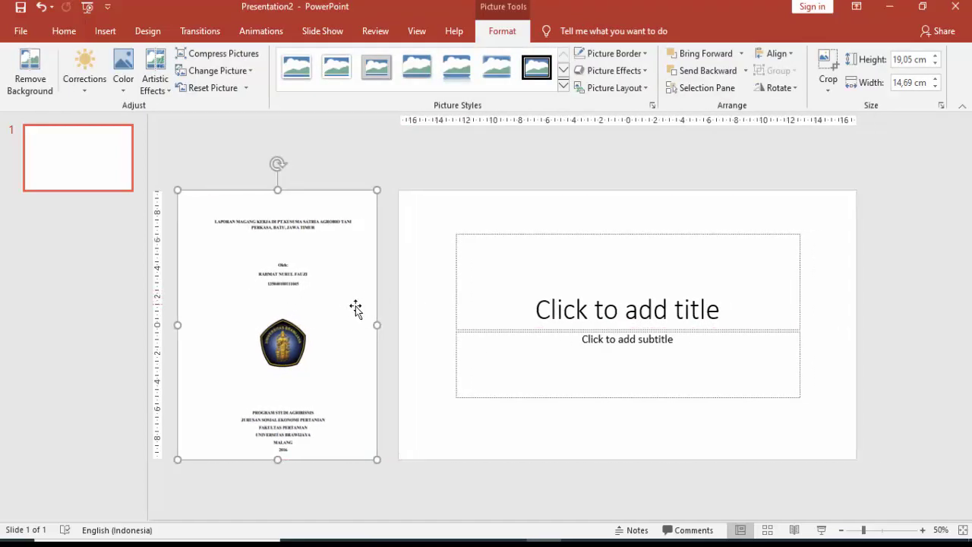
{"action": "left_click", "coordinate": [389, 258]}
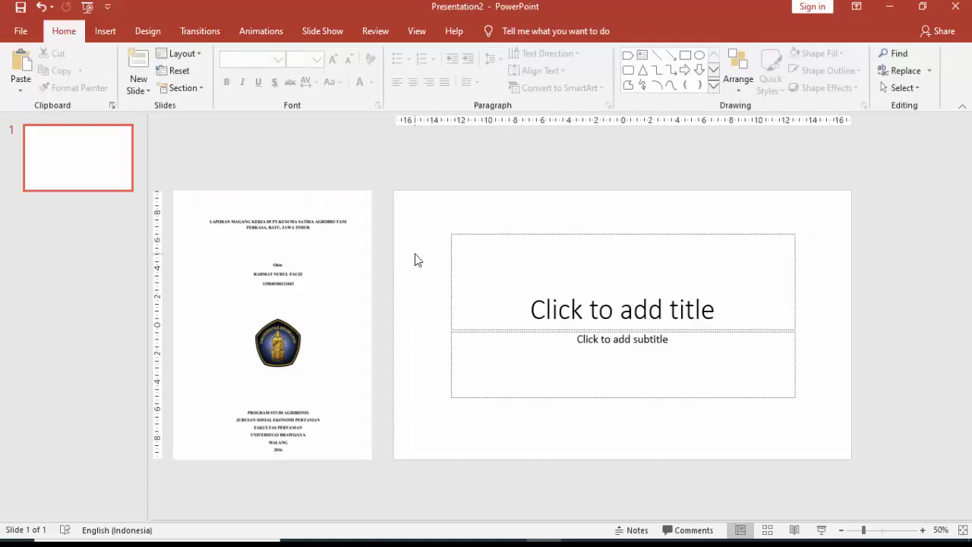
{"action": "scroll", "coordinate": [421, 258], "scroll_direction": "down", "scroll_amount": 2}
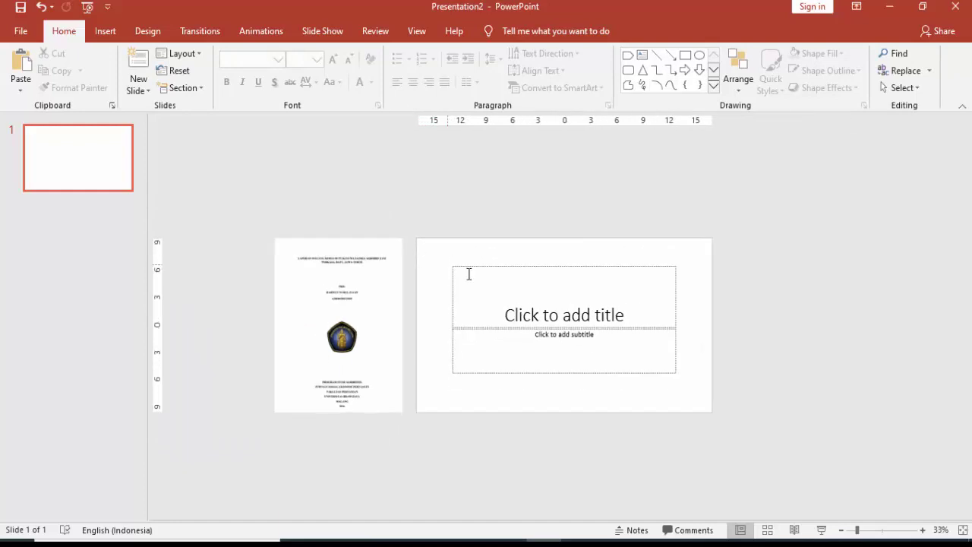
{"action": "scroll", "coordinate": [482, 268], "scroll_direction": "up", "scroll_amount": 2}
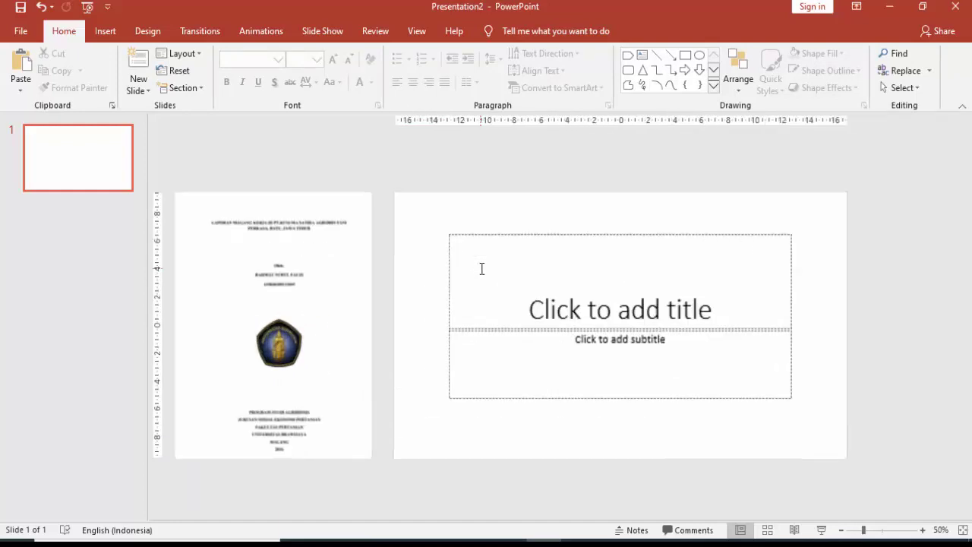
- Delete the title and subtitle placeholders, leaving an empty slide
{"action": "left_click", "coordinate": [503, 235]}
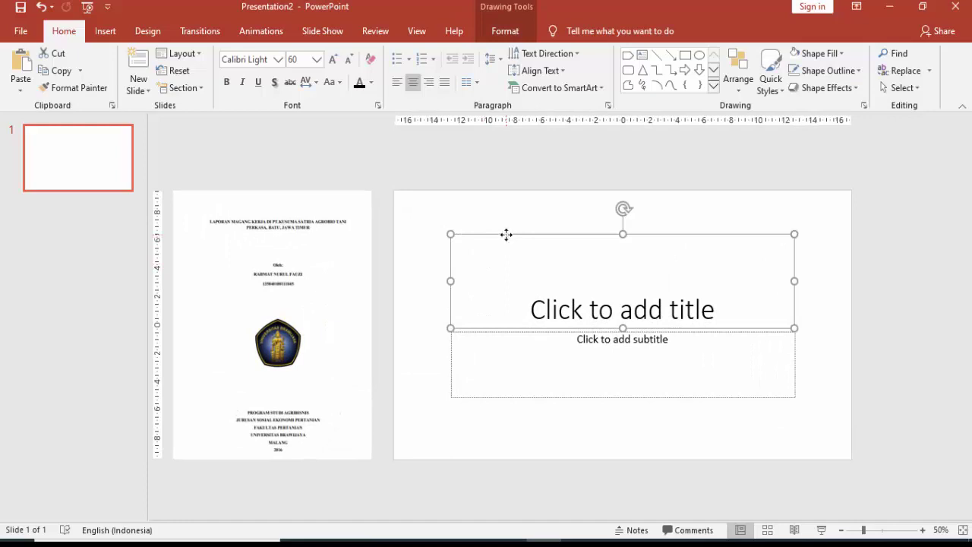
{"action": "key", "text": "Delete"}
{"action": "left_click", "coordinate": [504, 331]}
{"action": "key", "text": "Delete"}
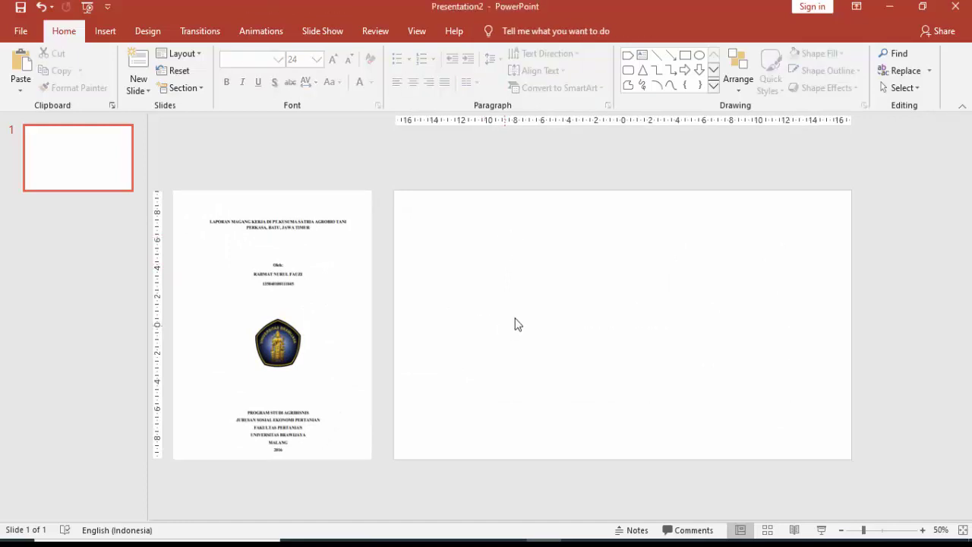
- Check the sample cover picture, then bring up the Design options
{"action": "left_click", "coordinate": [285, 304]}
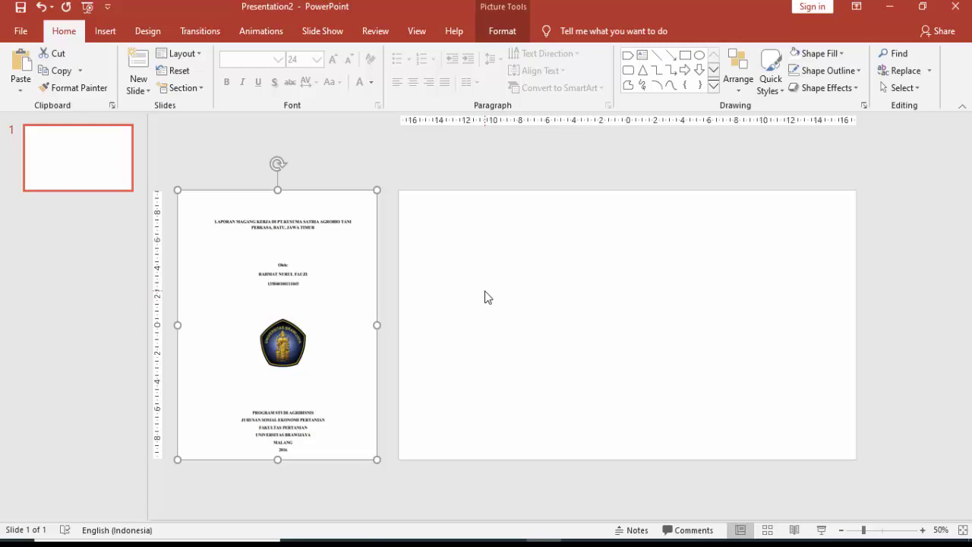
{"action": "left_click", "coordinate": [492, 296]}
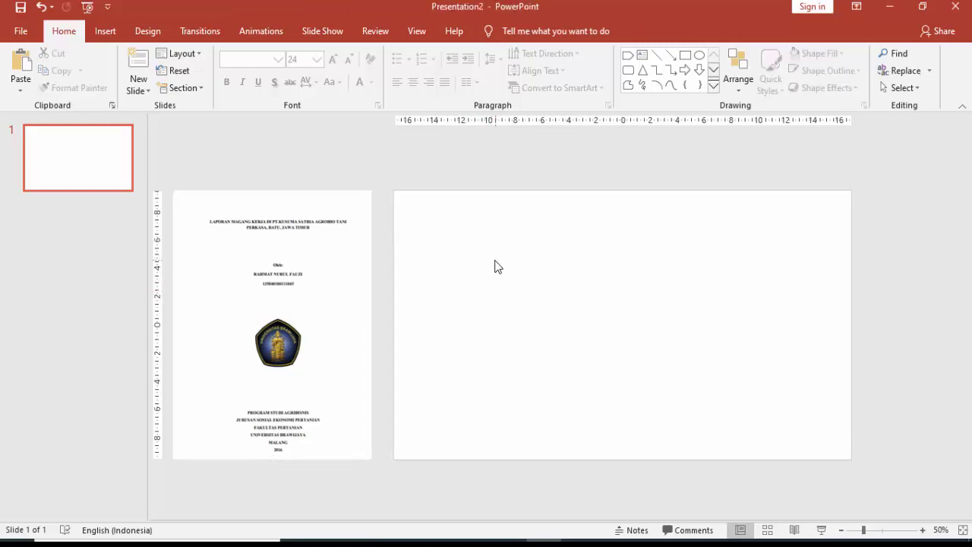
{"action": "left_click", "coordinate": [353, 303]}
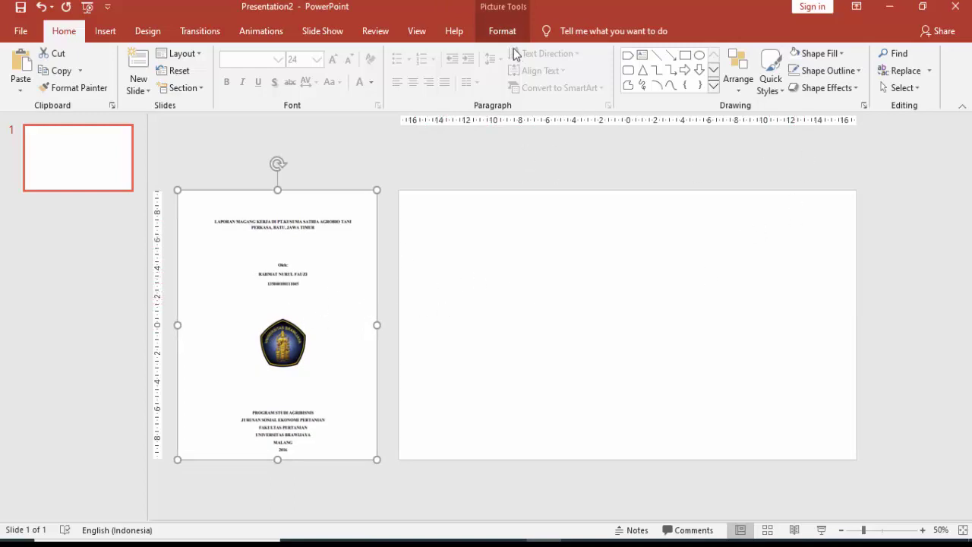
{"action": "left_click", "coordinate": [499, 247]}
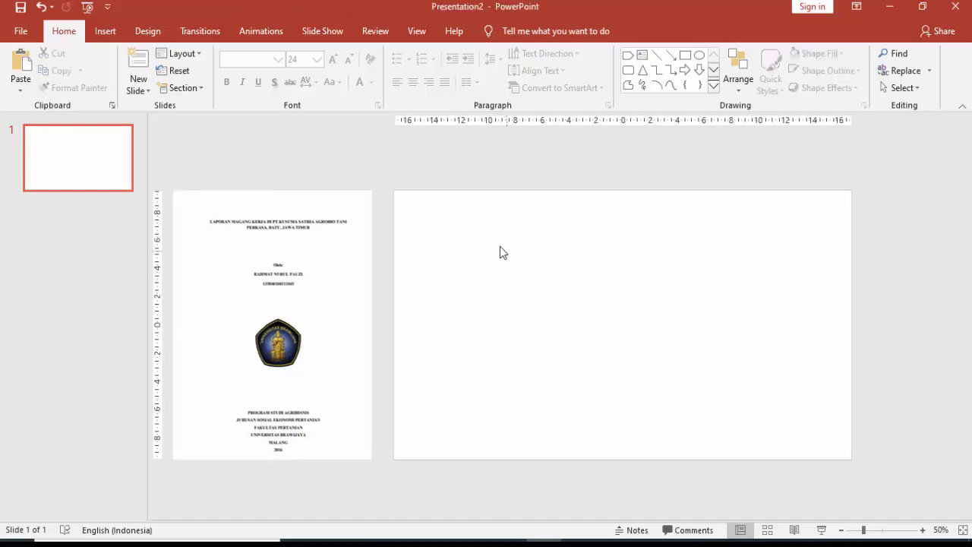
{"action": "left_click", "coordinate": [139, 32]}
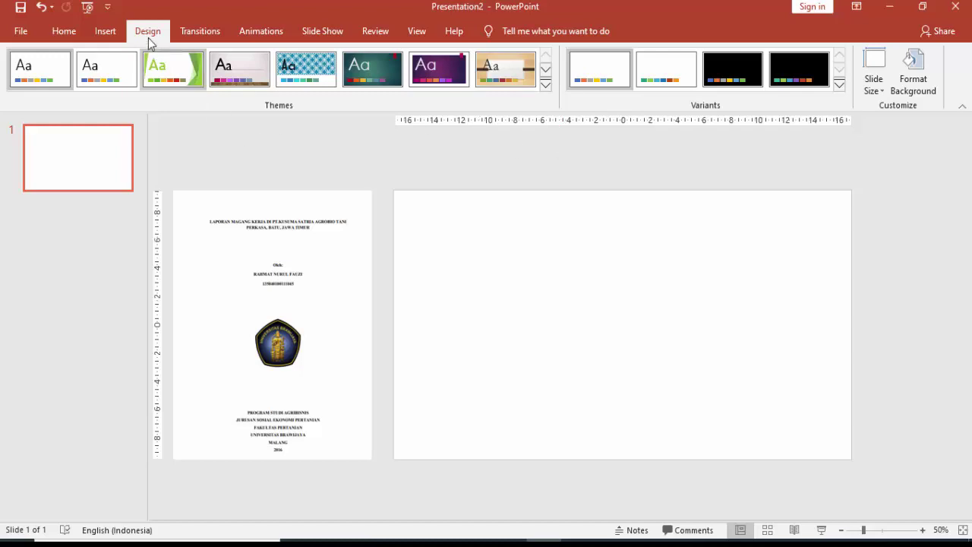
- Set a custom portrait slide size of 21 cm by 29,7 cm, scaling content to fit
{"action": "left_click", "coordinate": [872, 85]}
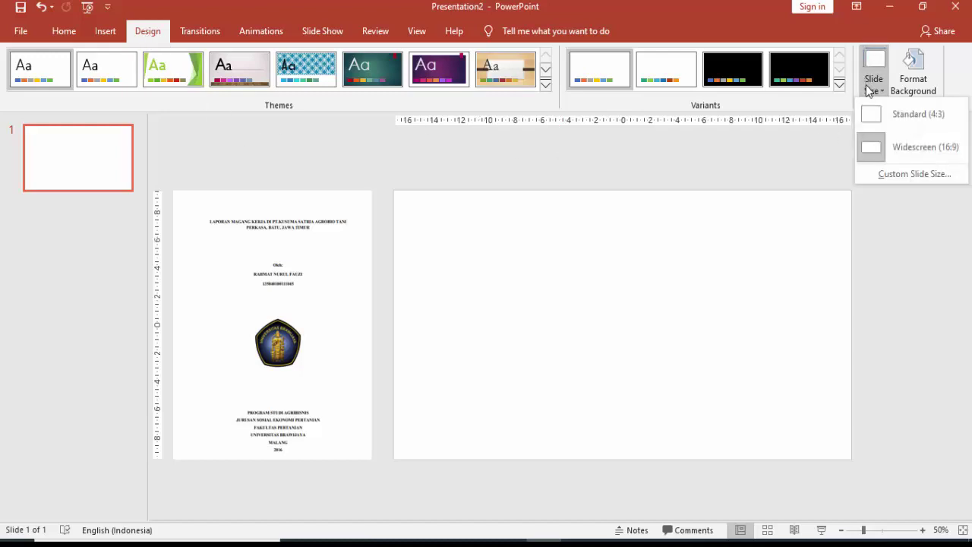
{"action": "left_click", "coordinate": [881, 174]}
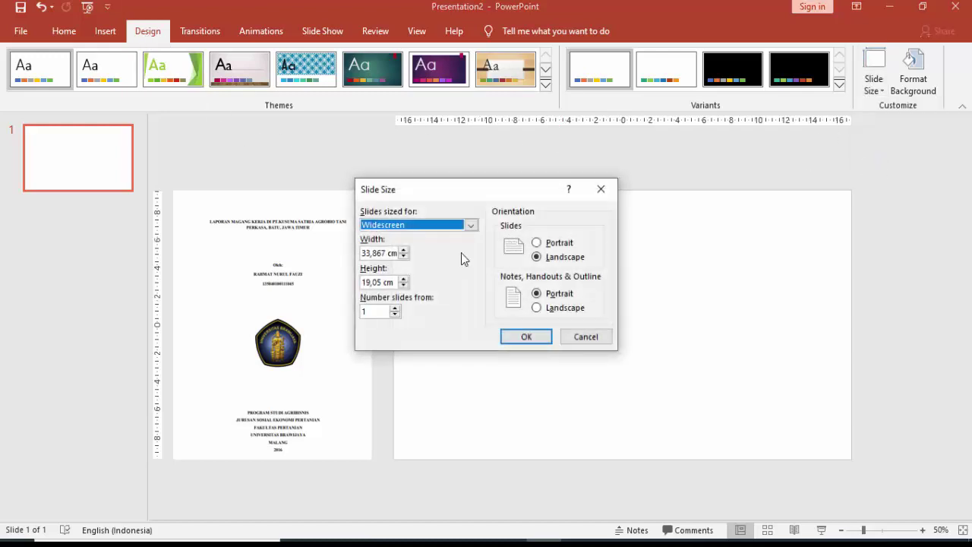
{"action": "left_click", "coordinate": [411, 225]}
{"action": "left_click", "coordinate": [537, 242]}
{"action": "left_click", "coordinate": [537, 242]}
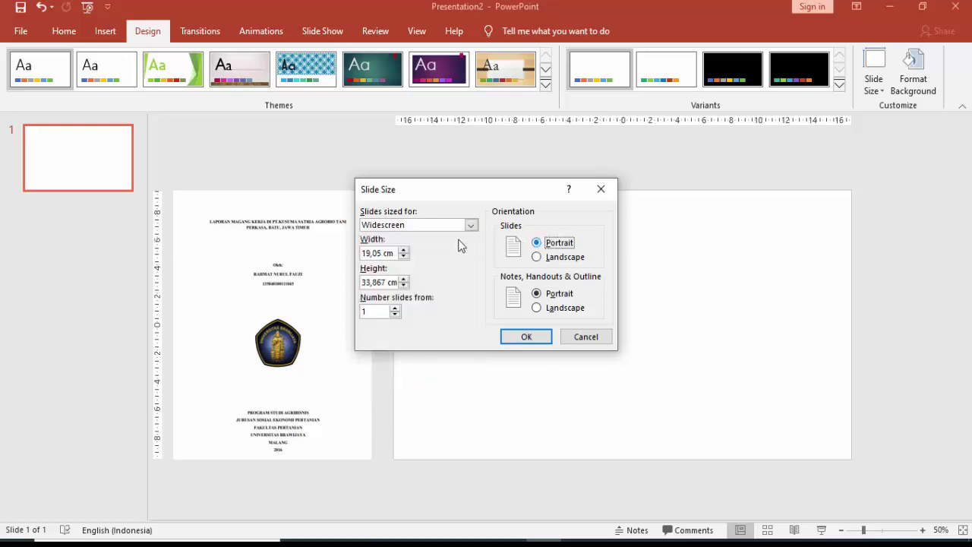
{"action": "left_click_drag", "start_coordinate": [364, 253], "coordinate": [406, 258]}
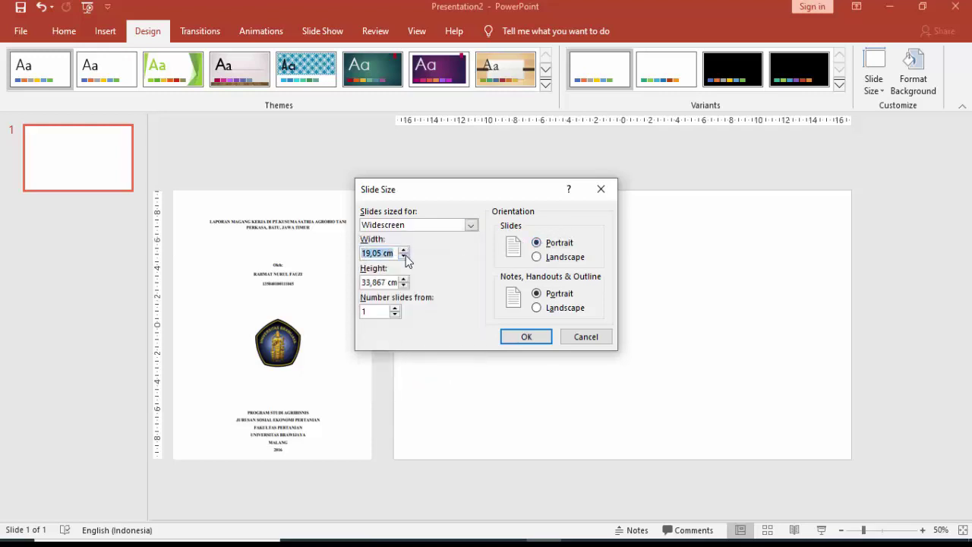
{"action": "type", "text": "21"}
{"action": "left_click_drag", "start_coordinate": [396, 282], "coordinate": [362, 290]}
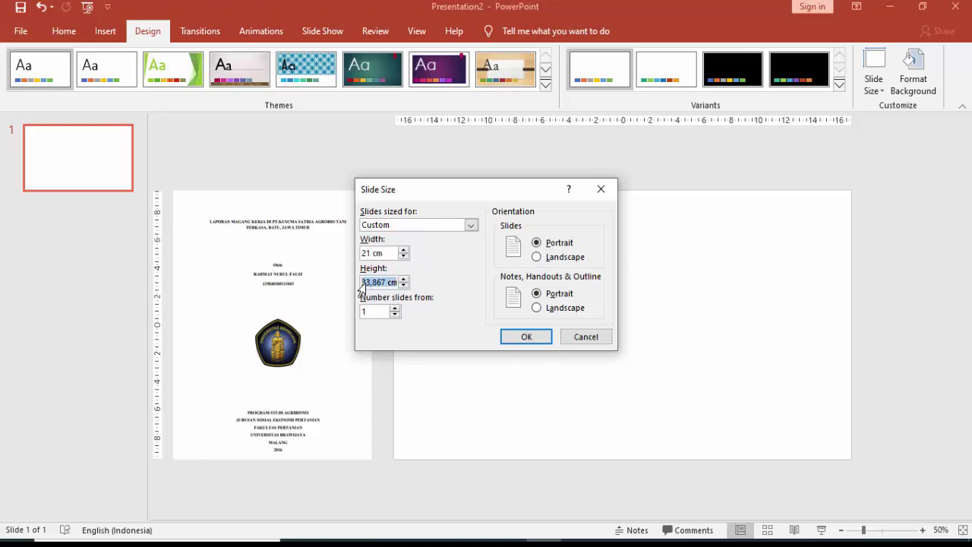
{"action": "type", "text": "29,7"}
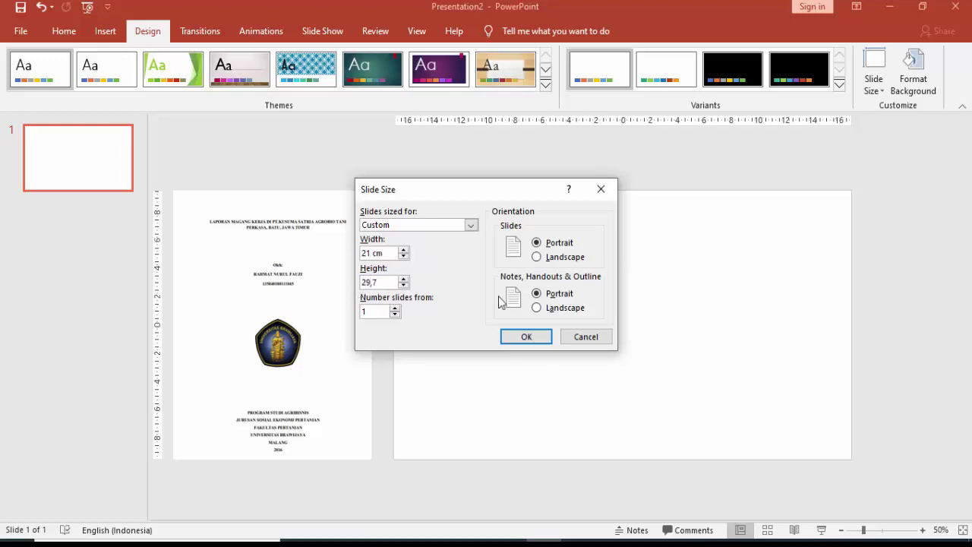
{"action": "left_click", "coordinate": [522, 336]}
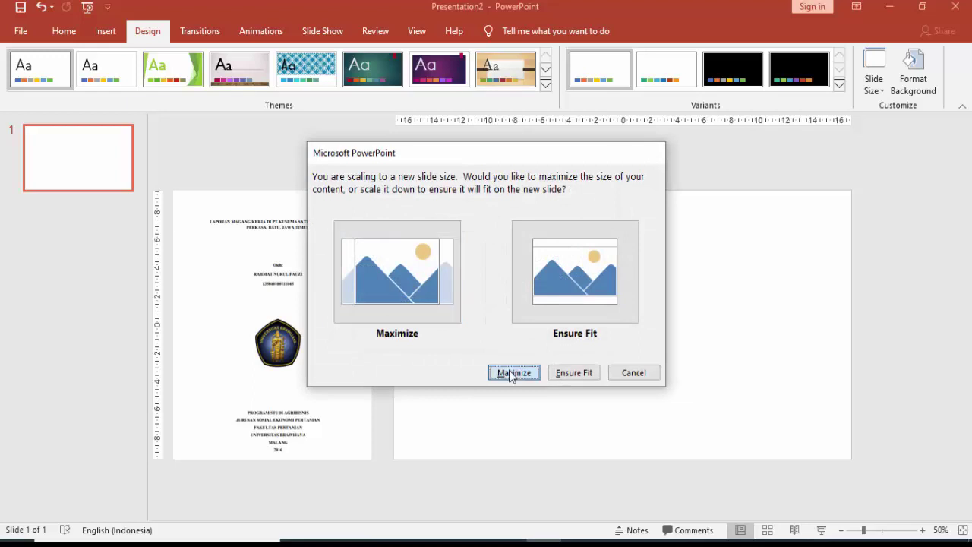
{"action": "left_click", "coordinate": [511, 372]}
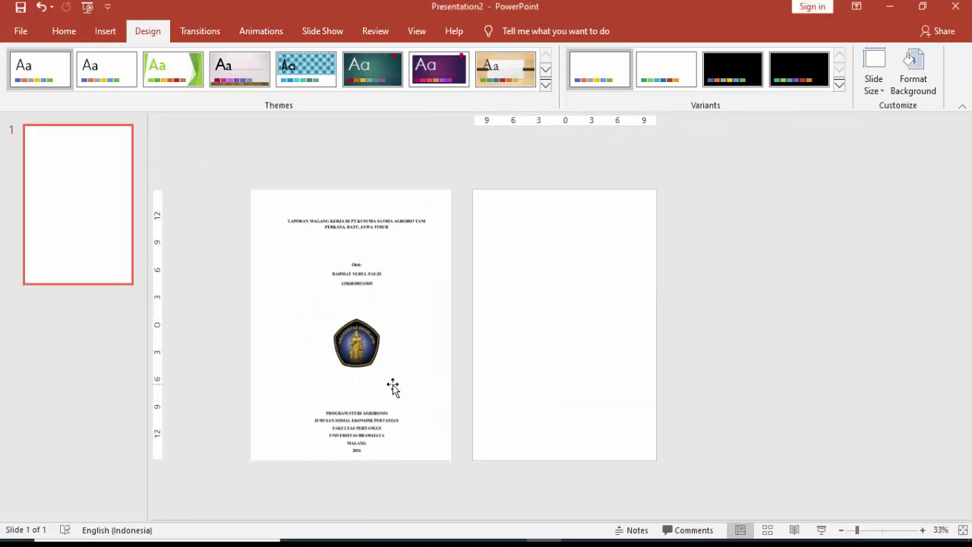
{"action": "left_click", "coordinate": [392, 375]}
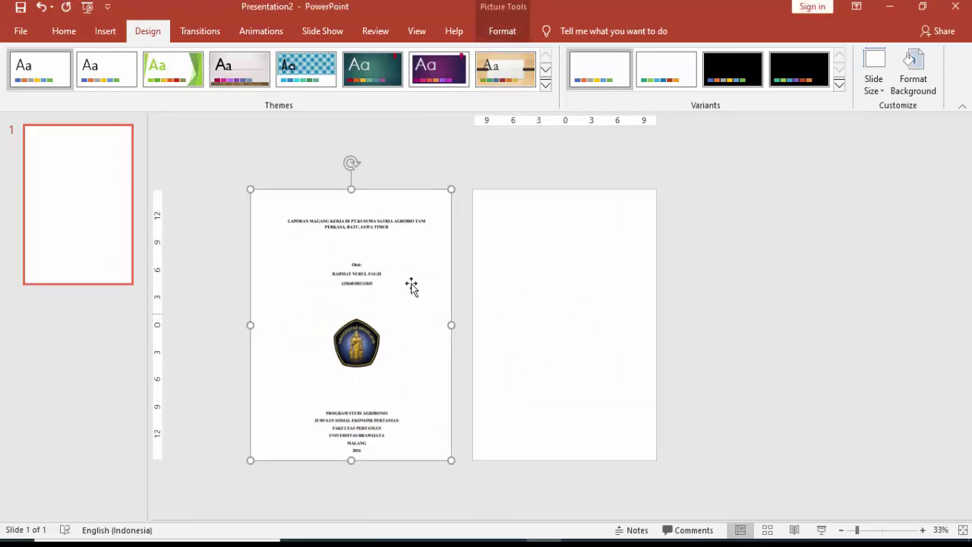
{"action": "left_click", "coordinate": [483, 331]}
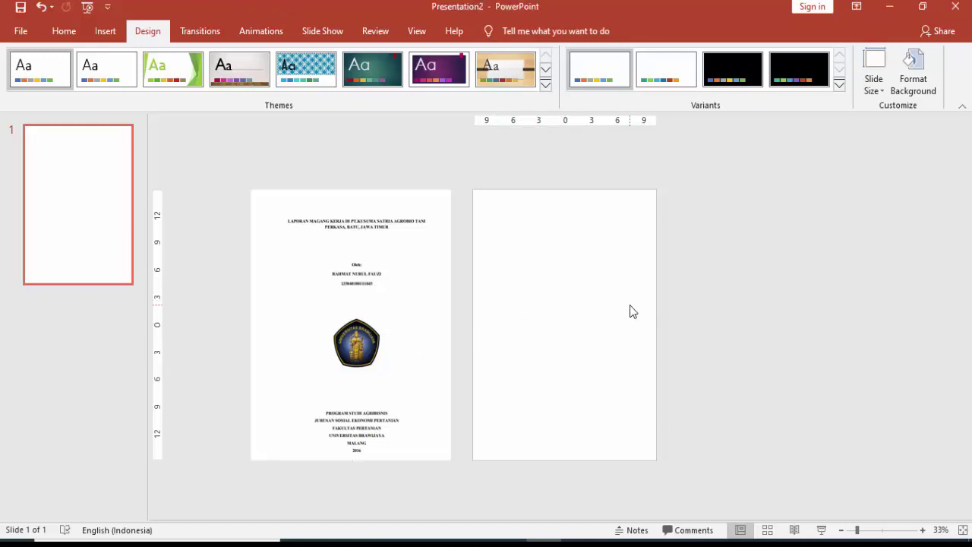
- Shrink the reference cover image slightly and reposition it beside the slide
{"action": "scroll", "coordinate": [632, 312], "scroll_direction": "up", "scroll_amount": 1}
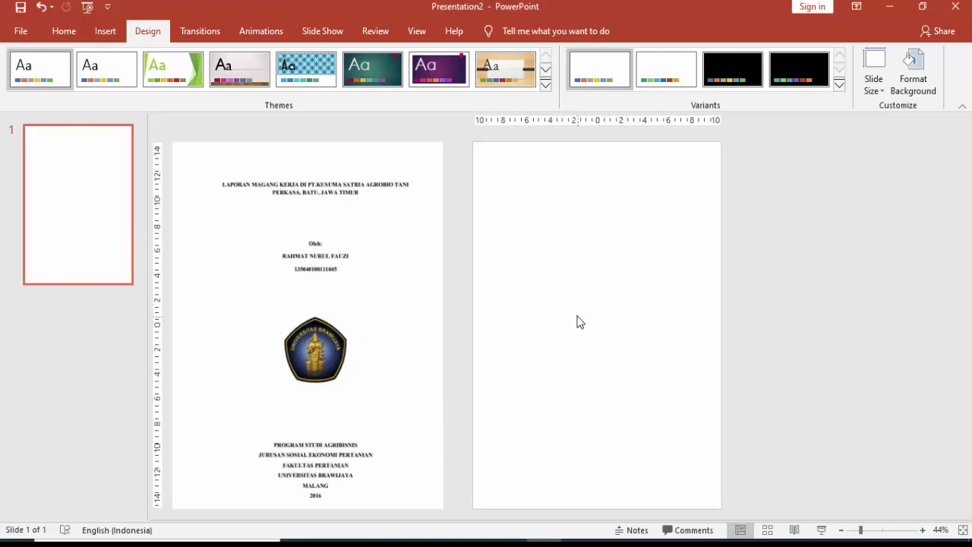
{"action": "left_click", "coordinate": [64, 32]}
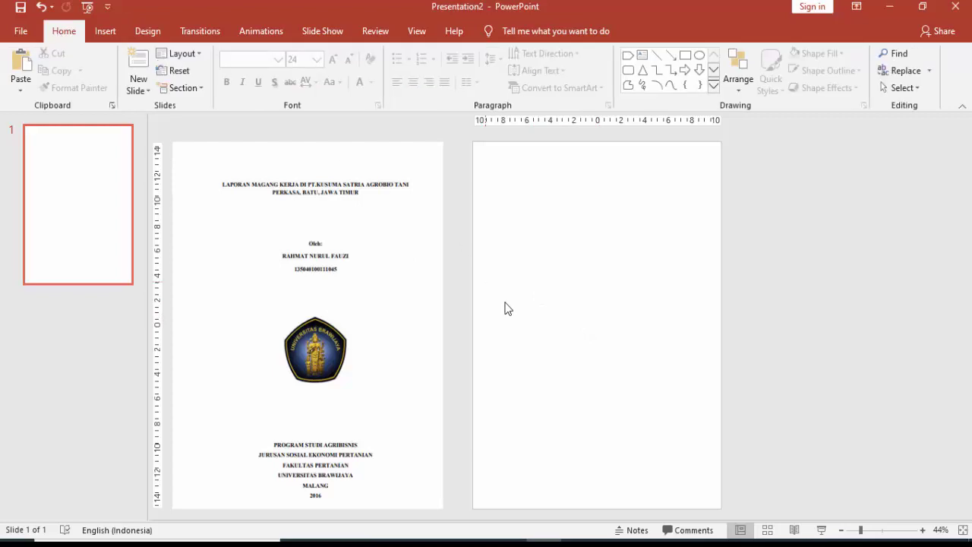
{"action": "left_click", "coordinate": [412, 336]}
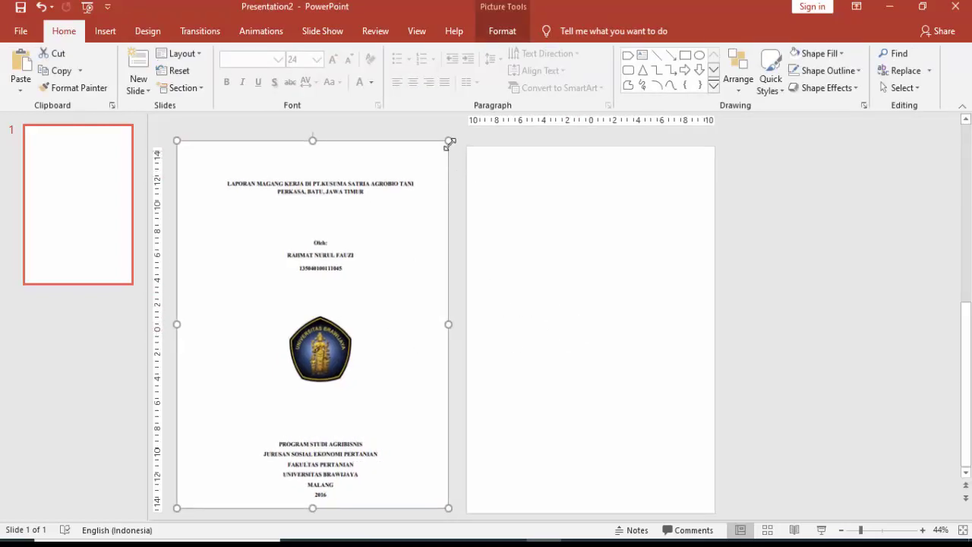
{"action": "left_click_drag", "start_coordinate": [450, 142], "coordinate": [437, 149]}
{"action": "left_click_drag", "start_coordinate": [382, 217], "coordinate": [394, 200]}
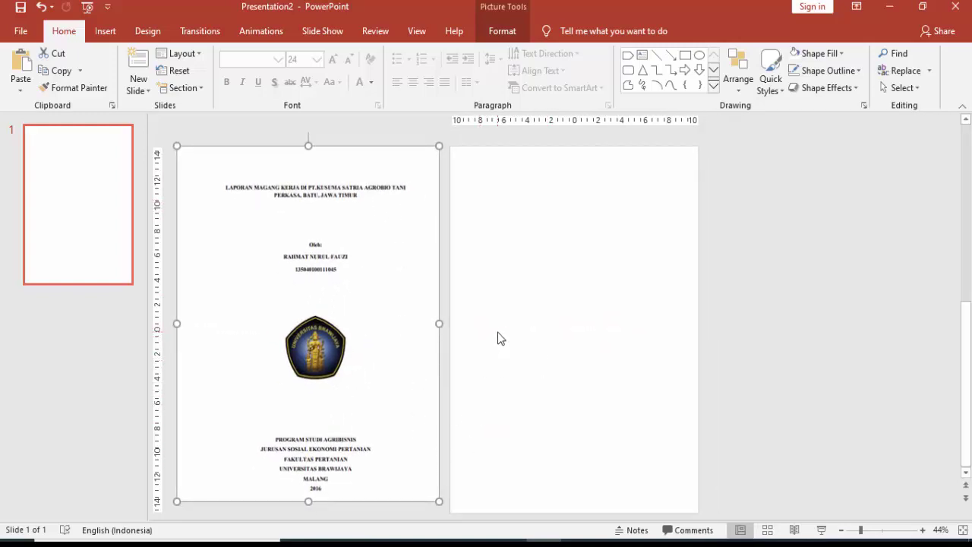
{"action": "left_click", "coordinate": [519, 334]}
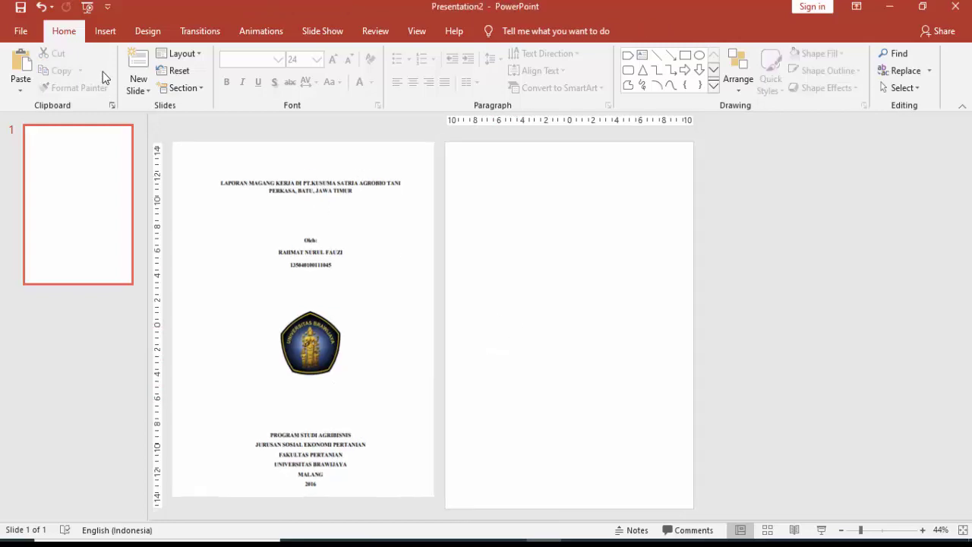
- Insert the unibraw logo picture and place it in the slide's top-right corner
{"action": "left_click", "coordinate": [99, 34]}
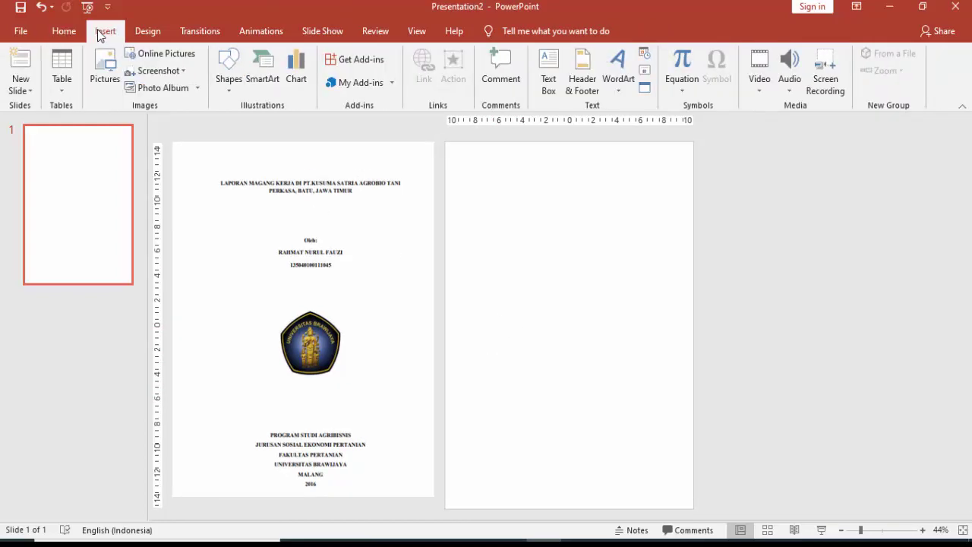
{"action": "left_click", "coordinate": [103, 76]}
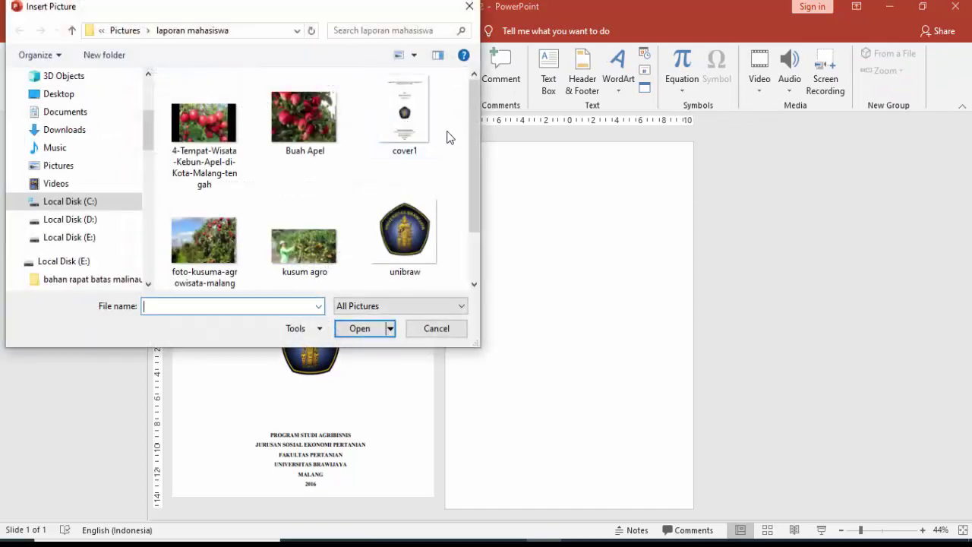
{"action": "left_click", "coordinate": [410, 236]}
{"action": "left_click", "coordinate": [366, 331]}
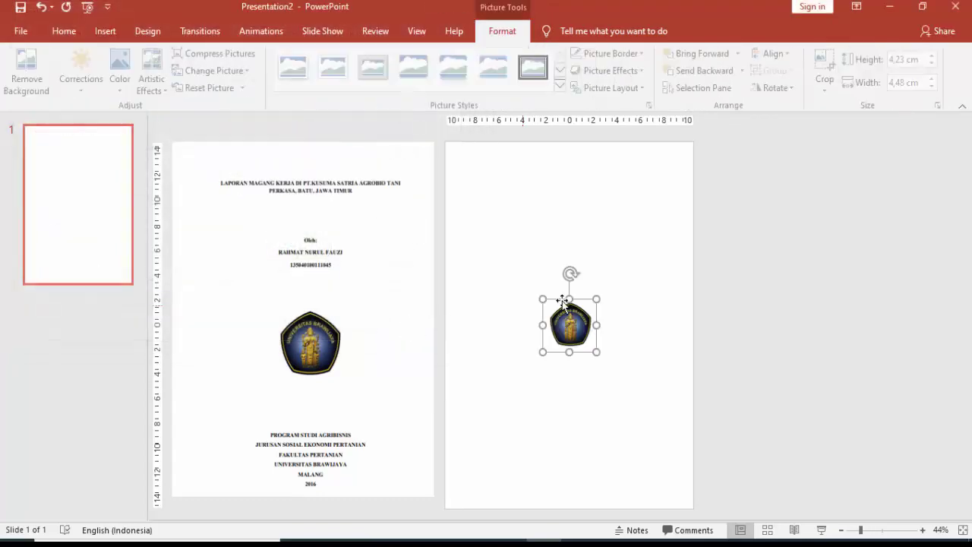
{"action": "left_click_drag", "start_coordinate": [572, 328], "coordinate": [647, 188]}
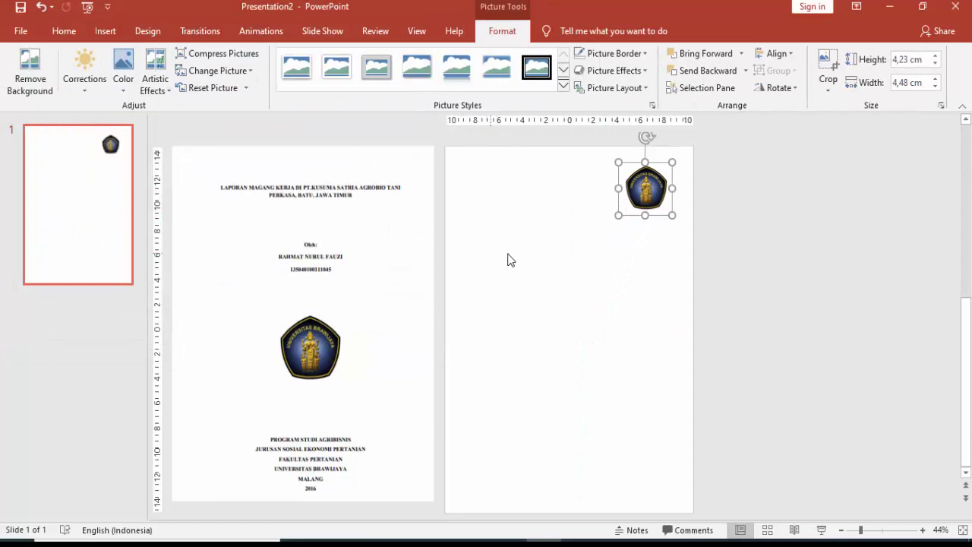
{"action": "left_click", "coordinate": [508, 255]}
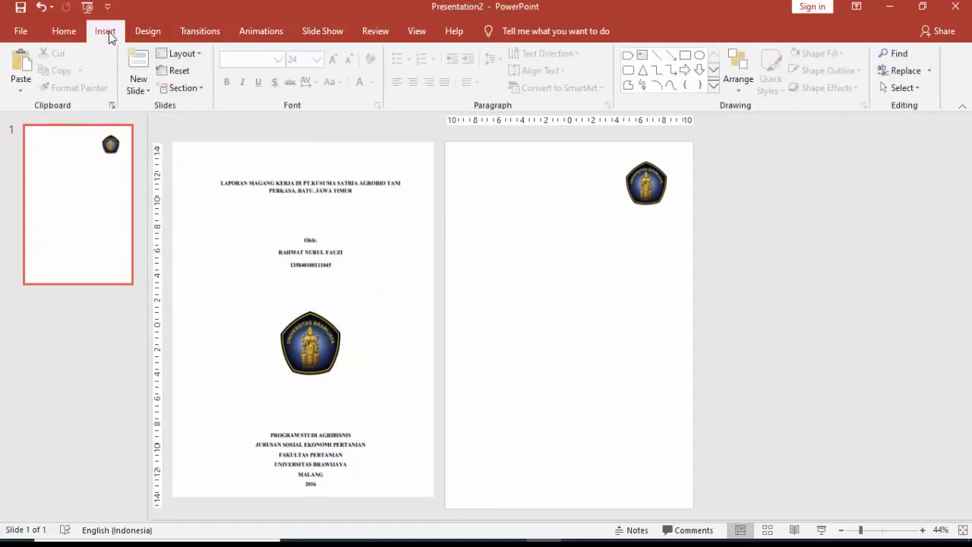
- Draw a rectangle spanning the full slide width across the middle and open its outline settings
{"action": "left_click", "coordinate": [104, 31]}
{"action": "left_click", "coordinate": [229, 72]}
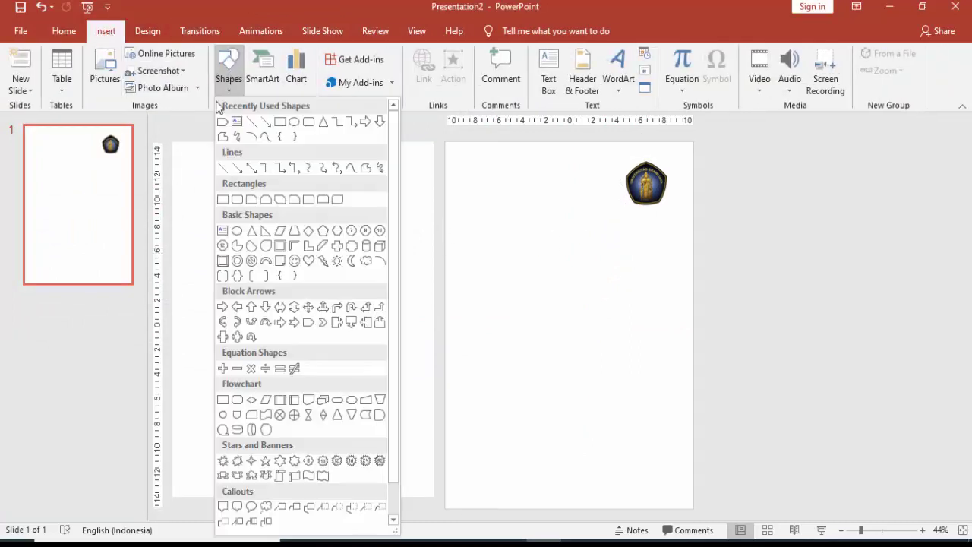
{"action": "left_click", "coordinate": [265, 123]}
{"action": "left_click_drag", "start_coordinate": [446, 281], "coordinate": [696, 395]}
{"action": "left_click_drag", "start_coordinate": [664, 365], "coordinate": [662, 358]}
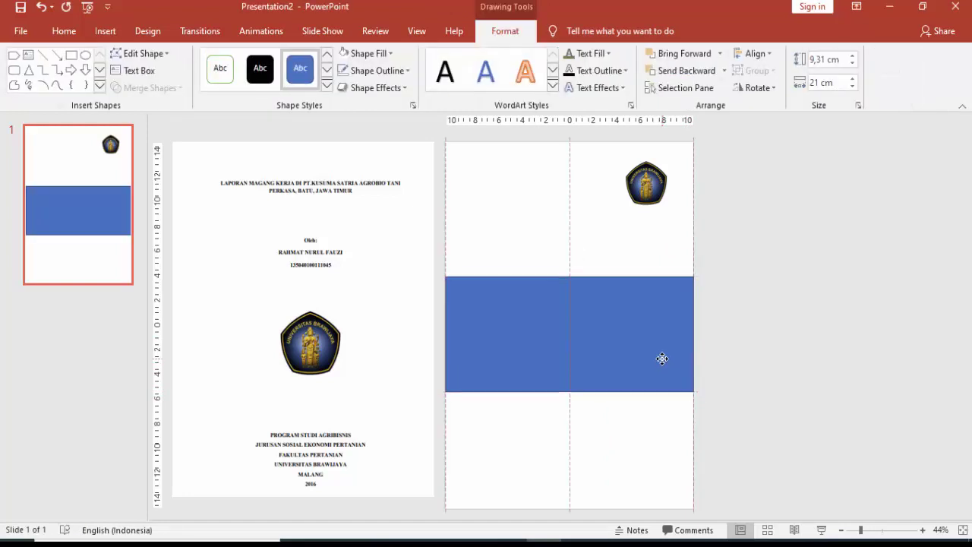
{"action": "right_click", "coordinate": [662, 357]}
{"action": "left_click", "coordinate": [683, 323]}
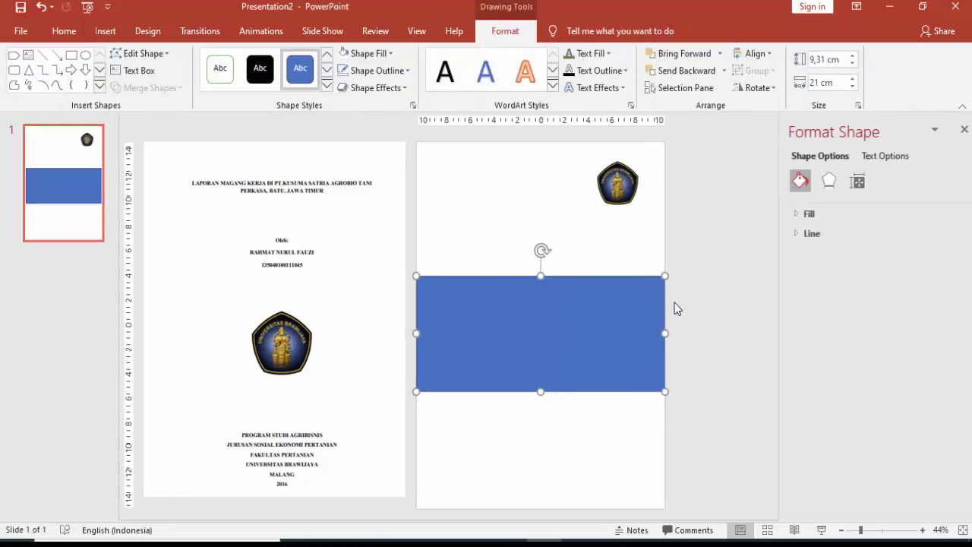
{"action": "left_click", "coordinate": [786, 234]}
- Remove the rectangle's outline, then draw a chevron over its left half matching the 9,31 cm height
{"action": "left_click", "coordinate": [819, 256]}
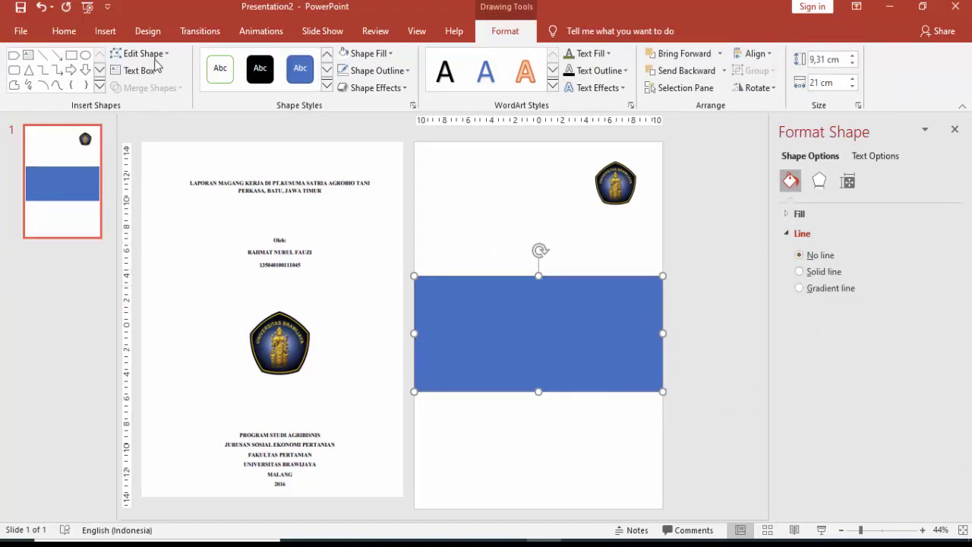
{"action": "left_click", "coordinate": [105, 31]}
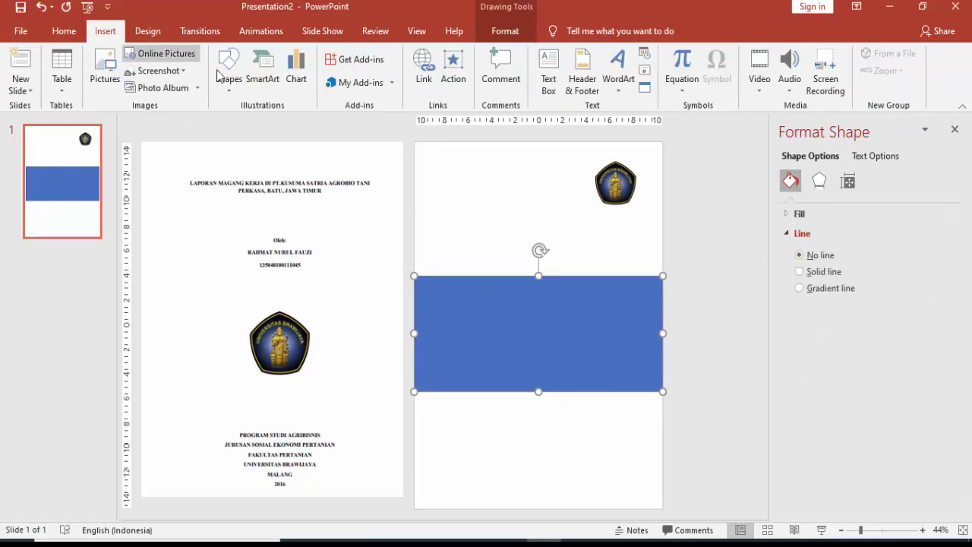
{"action": "left_click", "coordinate": [228, 69]}
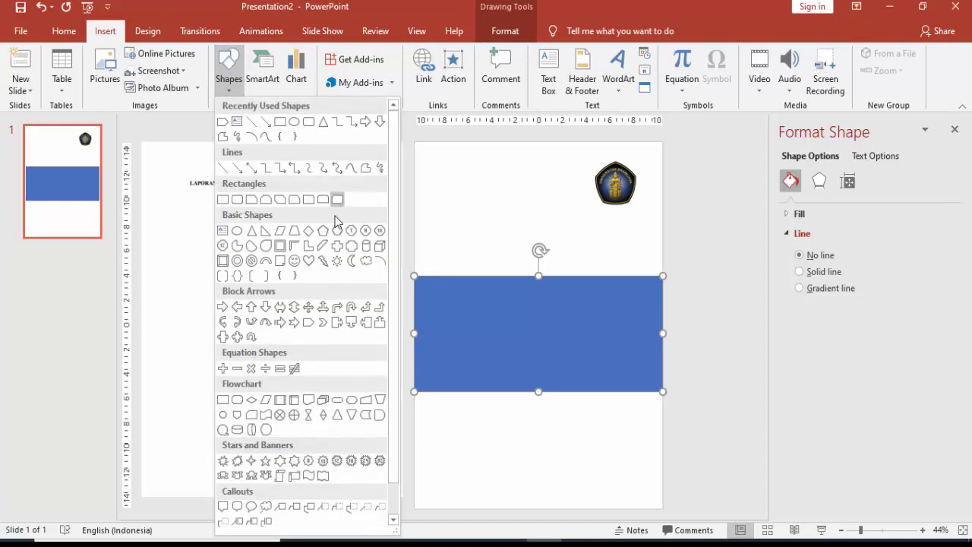
{"action": "left_click", "coordinate": [221, 122]}
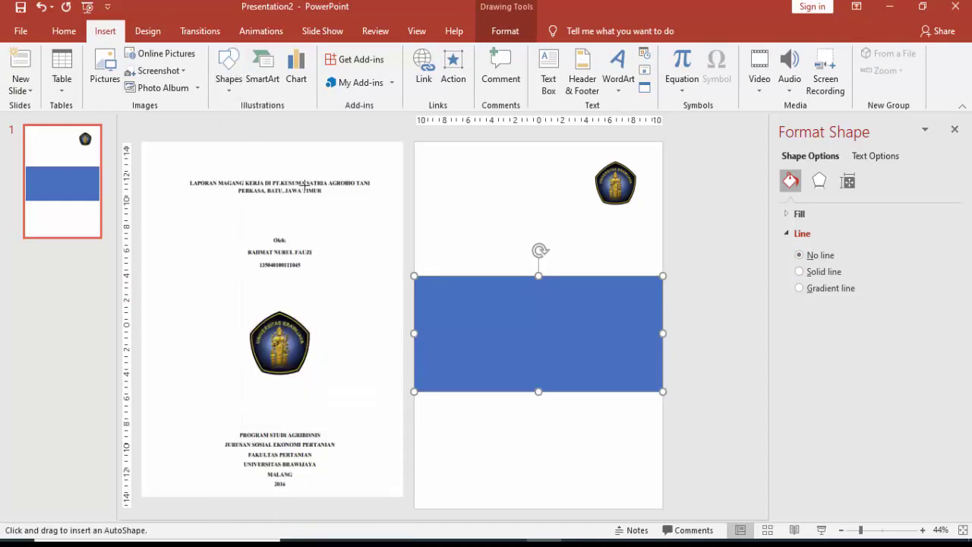
{"action": "left_click_drag", "start_coordinate": [413, 274], "coordinate": [508, 349]}
{"action": "left_click_drag", "start_coordinate": [528, 383], "coordinate": [543, 393]}
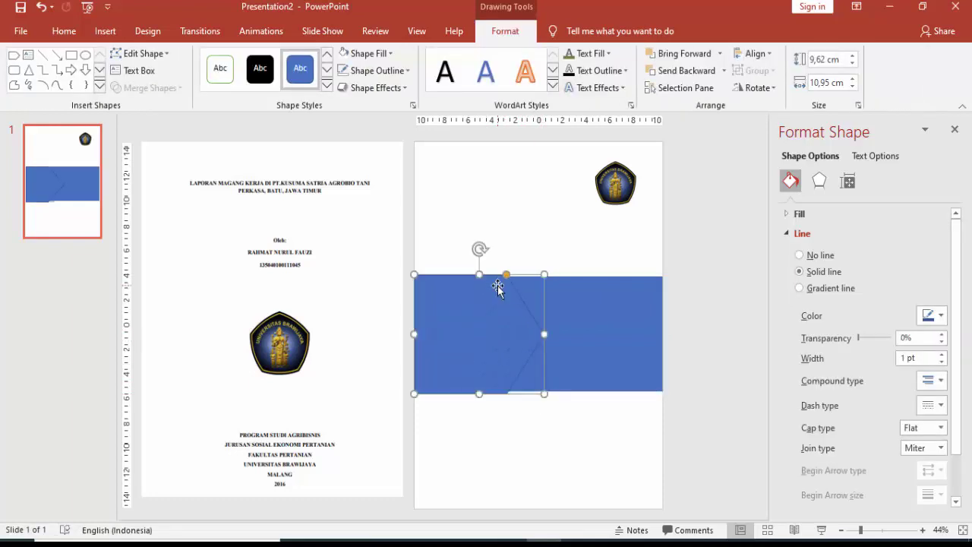
{"action": "left_click_drag", "start_coordinate": [507, 278], "coordinate": [478, 277]}
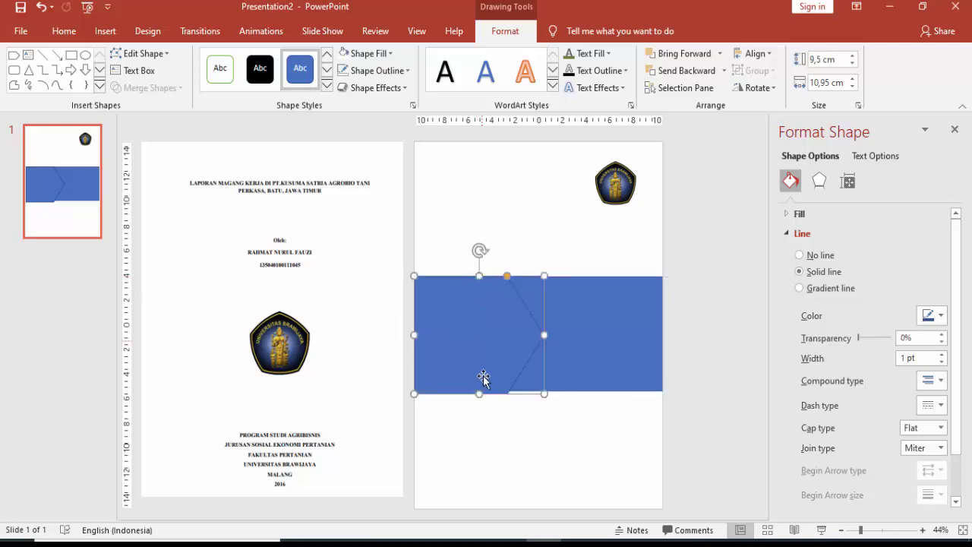
{"action": "left_click_drag", "start_coordinate": [478, 396], "coordinate": [477, 391]}
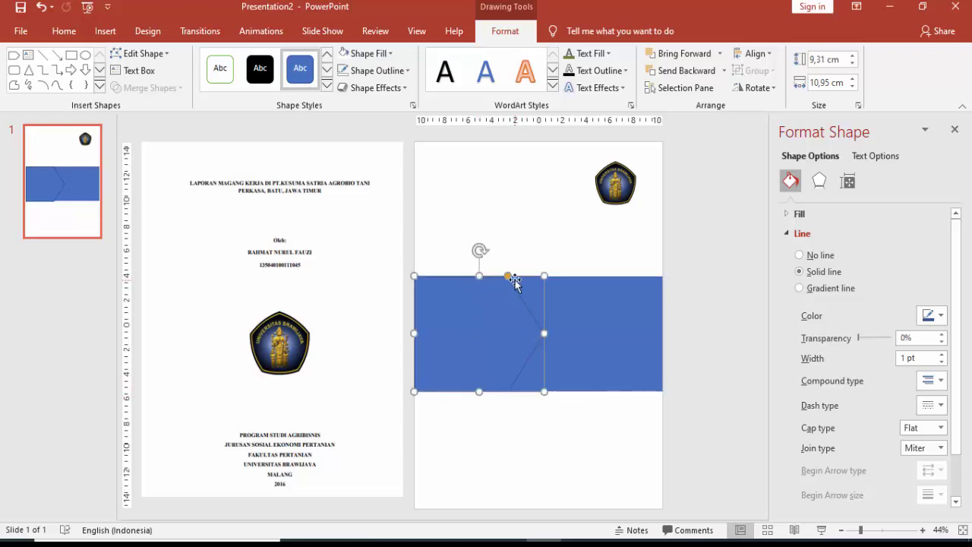
- Set the chevron's outline to No line
{"action": "left_click", "coordinate": [928, 316]}
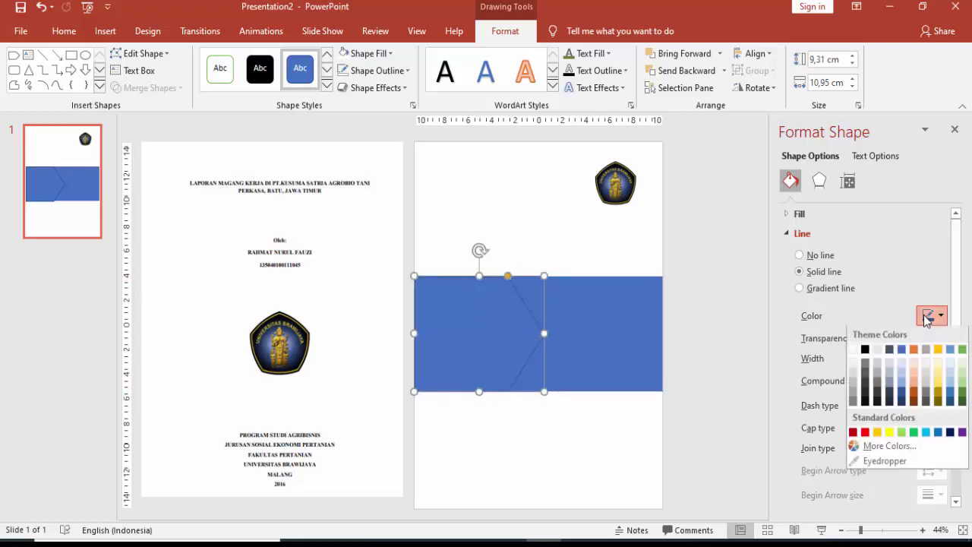
{"action": "left_click", "coordinate": [914, 385]}
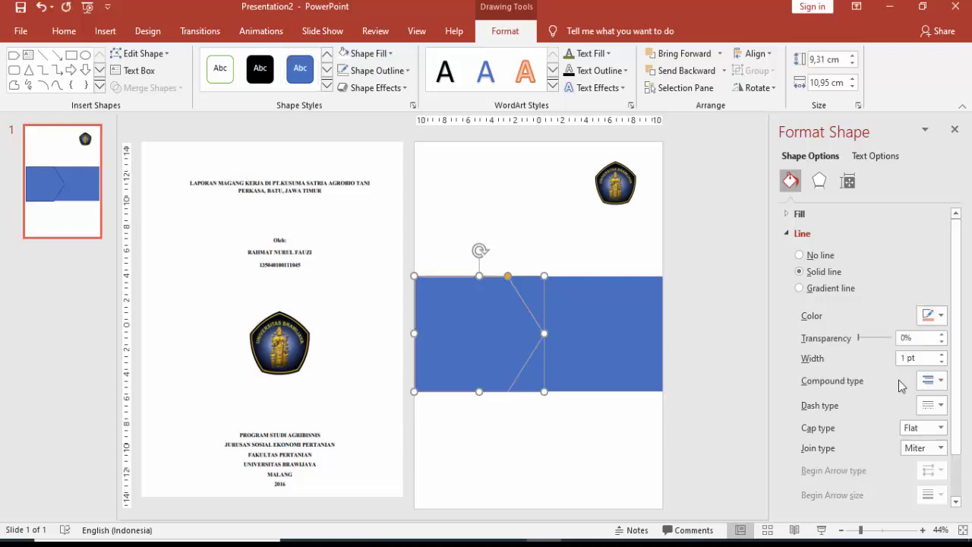
{"action": "left_click", "coordinate": [819, 255]}
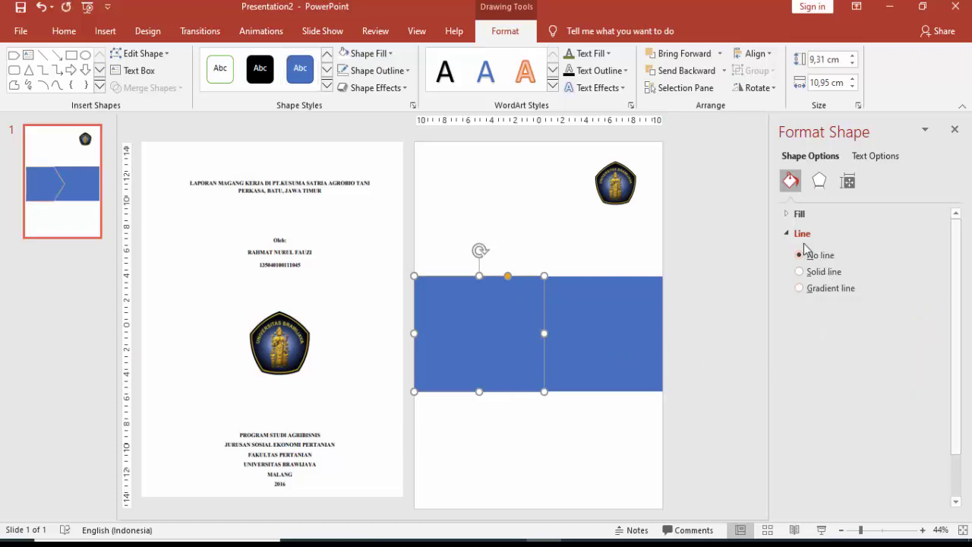
{"action": "left_click", "coordinate": [800, 233]}
- Give the chevron a solid gold fill
{"action": "left_click", "coordinate": [798, 214]}
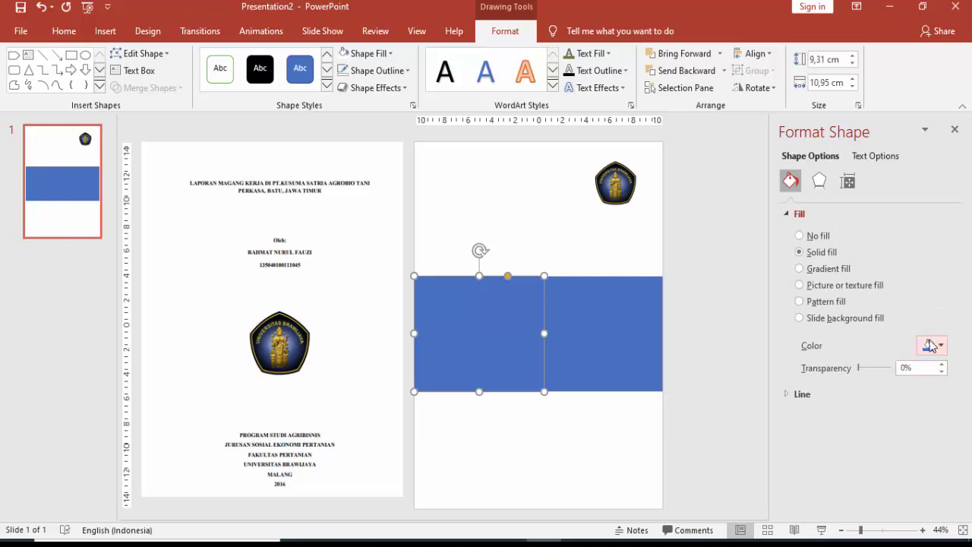
{"action": "left_click", "coordinate": [928, 344]}
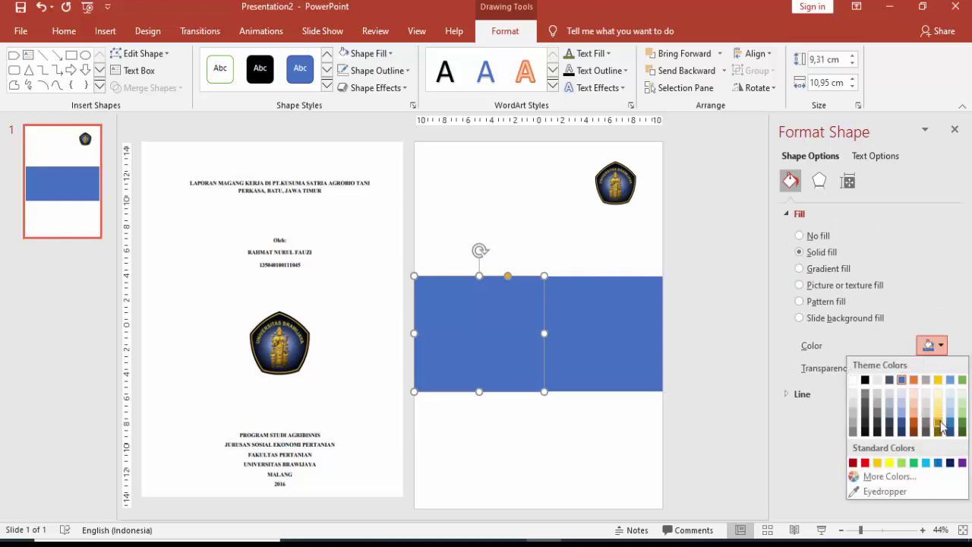
{"action": "left_click", "coordinate": [938, 423]}
{"action": "scroll", "coordinate": [554, 304], "scroll_direction": "up", "scroll_amount": 2, "text": "ctrl"}
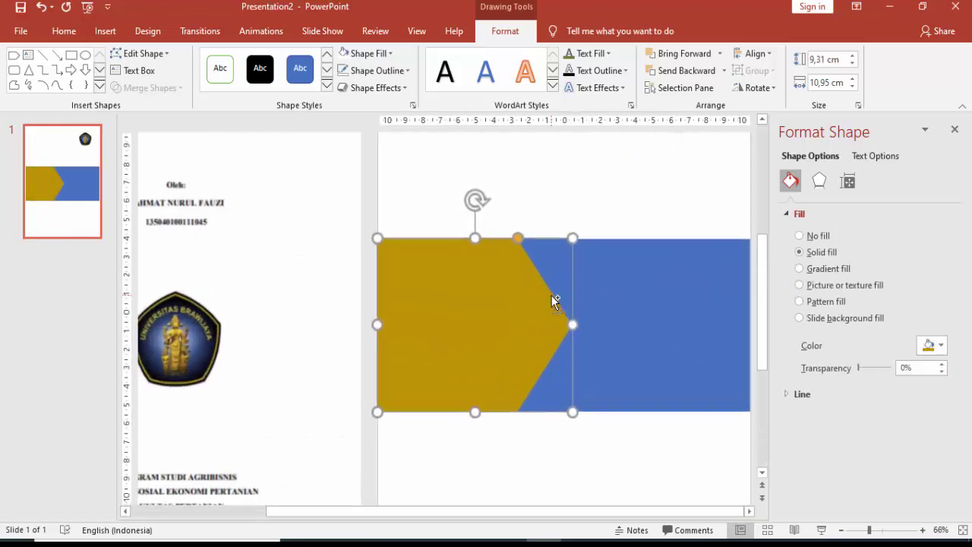
{"action": "scroll", "coordinate": [492, 239], "scroll_direction": "up", "scroll_amount": 1, "text": "ctrl"}
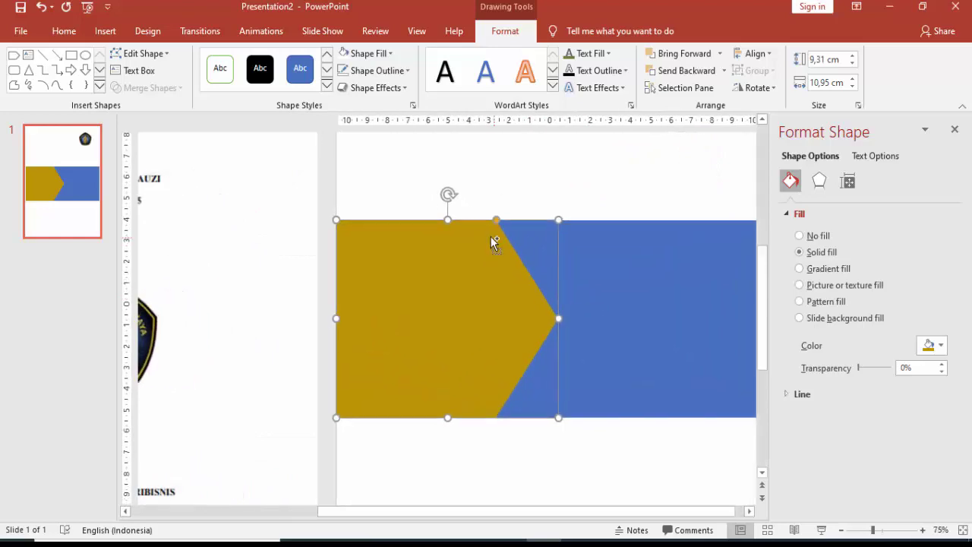
{"action": "scroll", "coordinate": [482, 235], "scroll_direction": "down", "scroll_amount": 2, "text": "ctrl"}
{"action": "scroll", "coordinate": [651, 304], "scroll_direction": "down", "scroll_amount": 1, "text": "ctrl"}
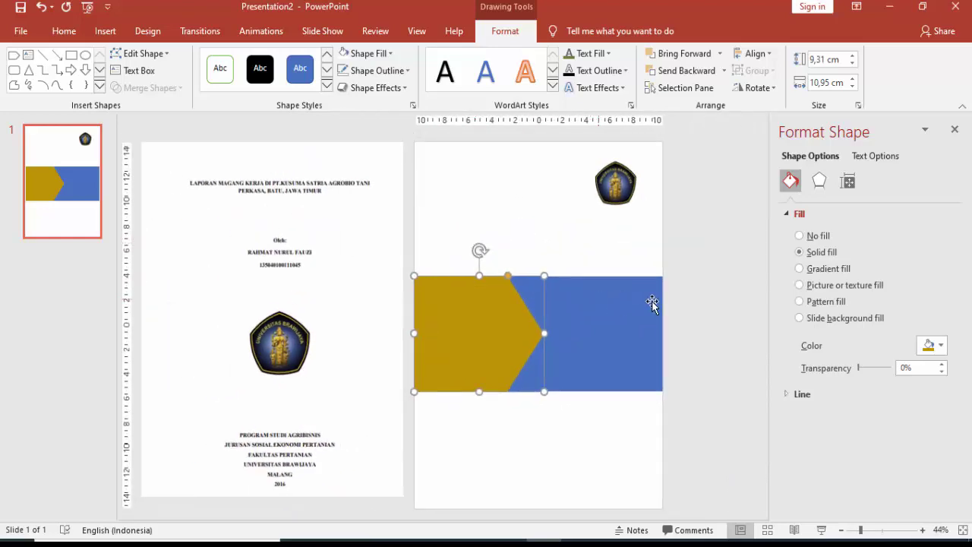
{"action": "left_click", "coordinate": [556, 308]}
{"action": "left_click", "coordinate": [449, 309]}
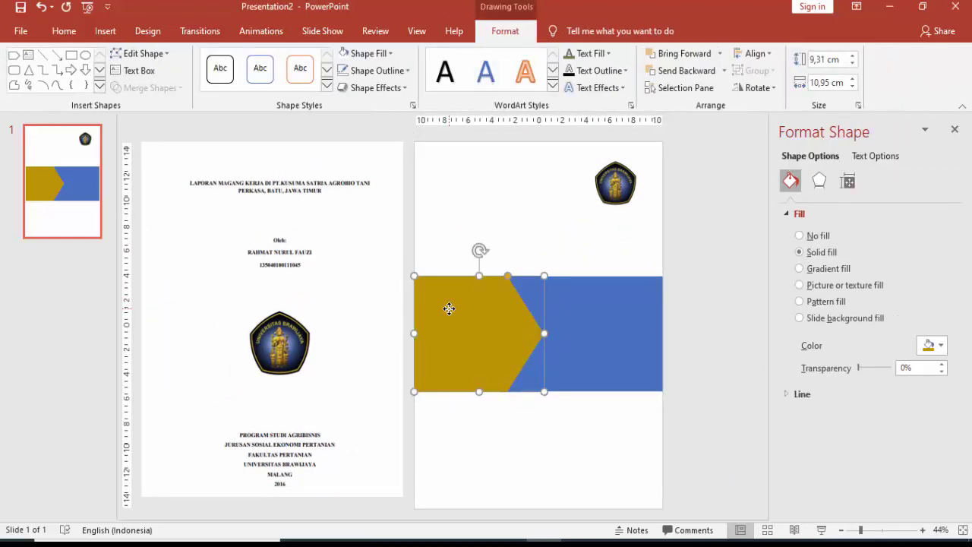
{"action": "left_click", "coordinate": [676, 304]}
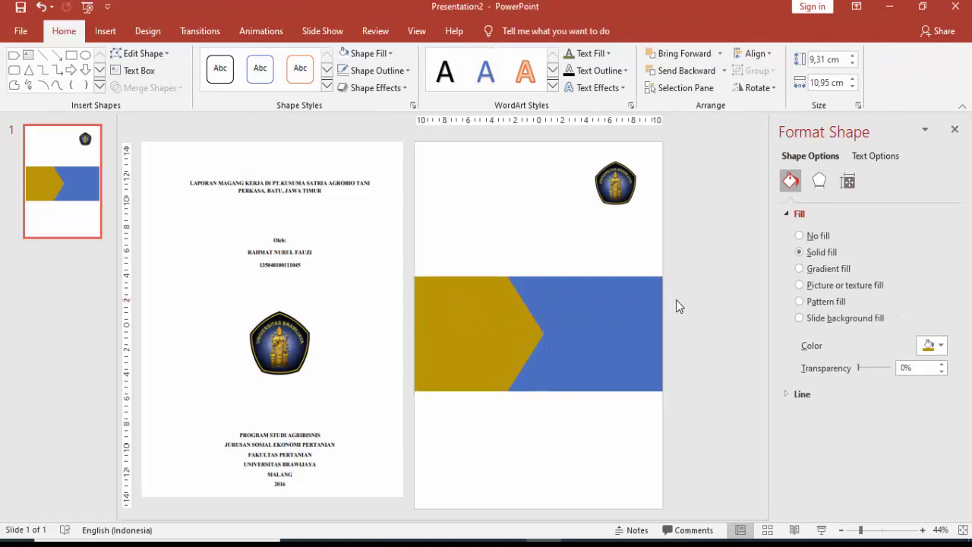
- Subtract the gold chevron from the blue rectangle, then paste a chevron copy back into the notch
{"action": "left_click", "coordinate": [621, 319]}
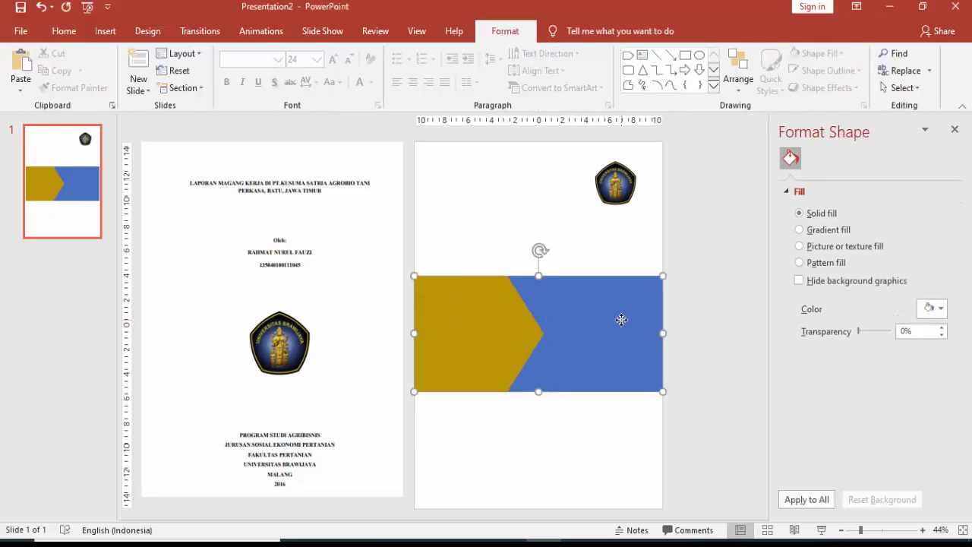
{"action": "left_click", "coordinate": [486, 327], "text": "shift"}
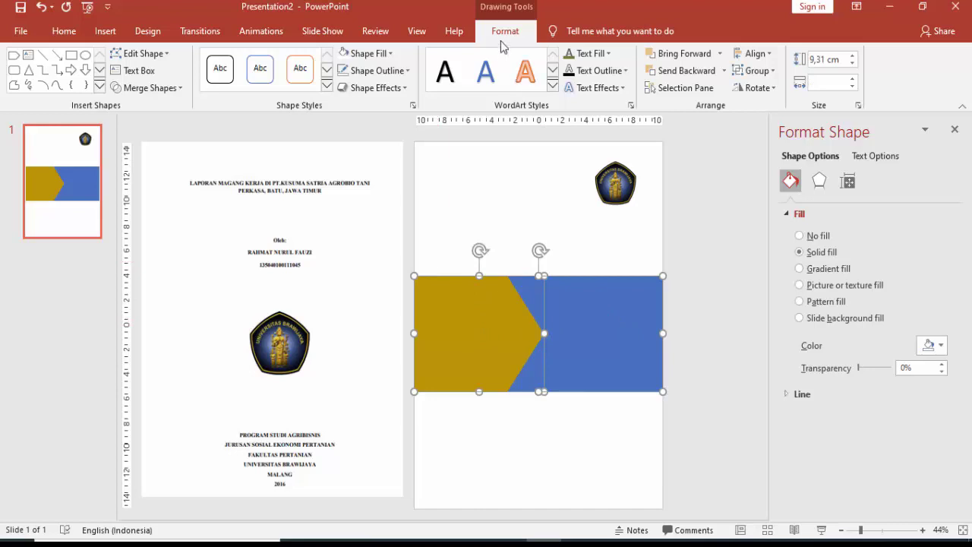
{"action": "left_click", "coordinate": [166, 91]}
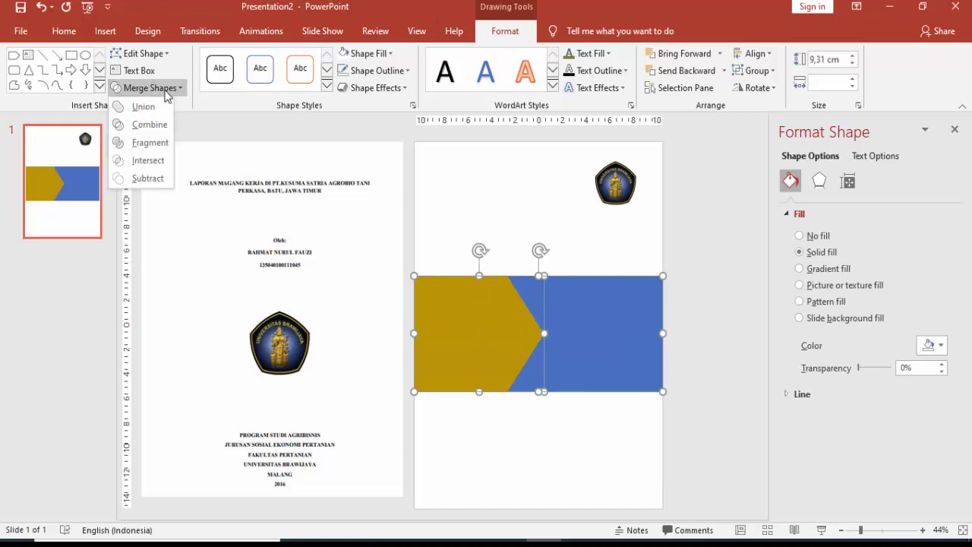
{"action": "left_click", "coordinate": [147, 179]}
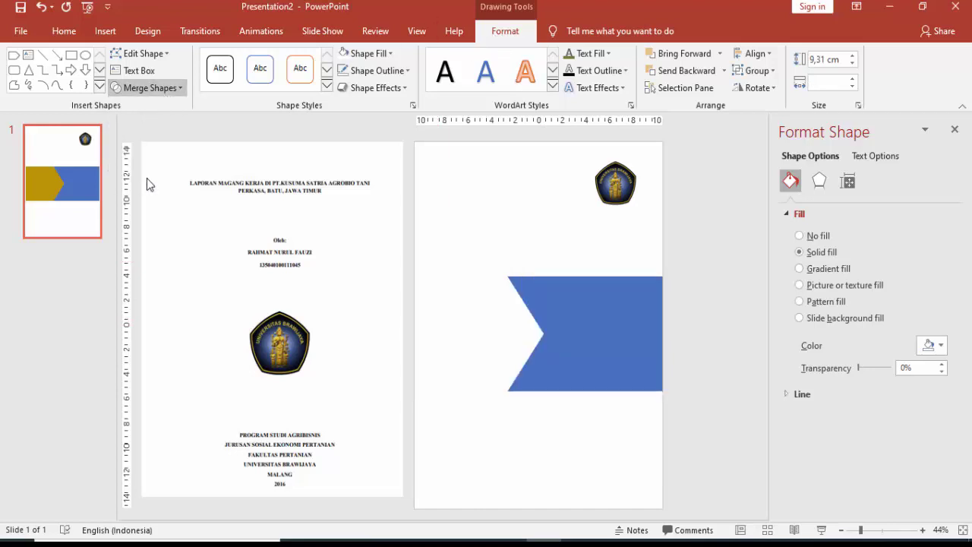
{"action": "left_click", "coordinate": [687, 336]}
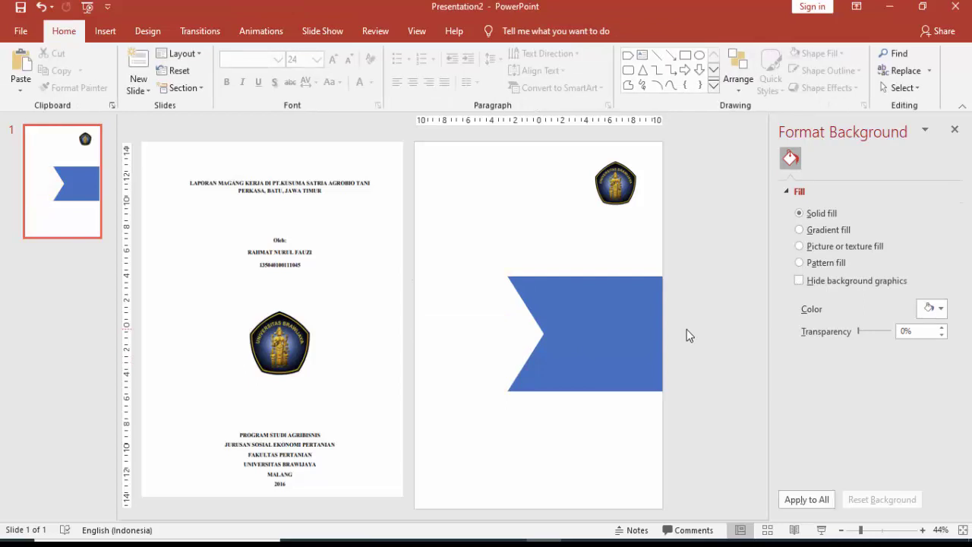
{"action": "key", "text": "ctrl+v"}
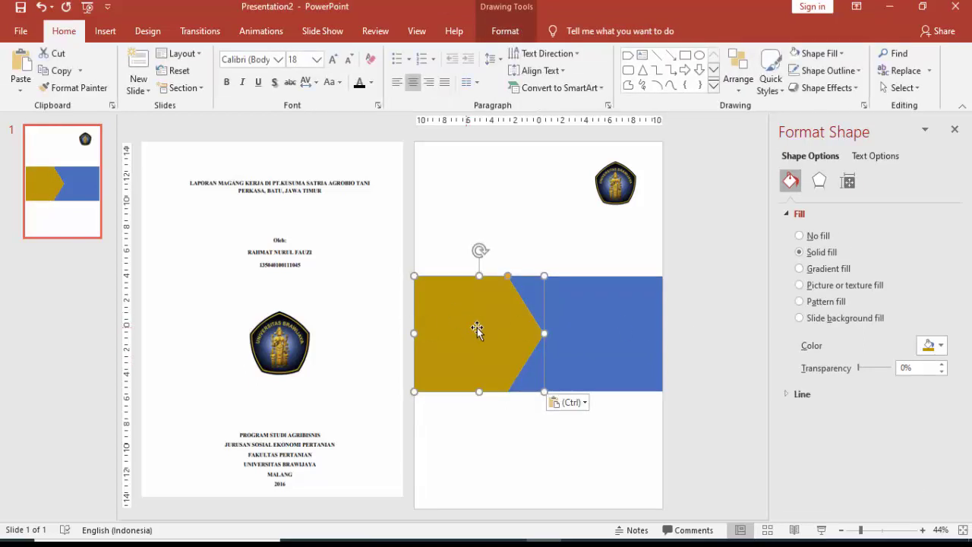
- Position the pasted gold chevron at the band's left end
{"action": "left_click_drag", "start_coordinate": [484, 324], "coordinate": [491, 325]}
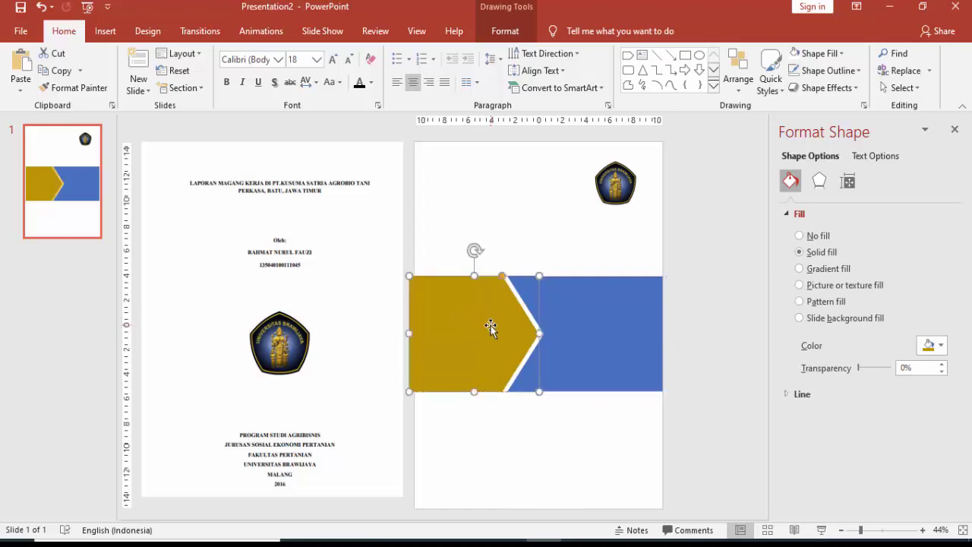
{"action": "key", "text": "Right"}
{"action": "key", "text": "Right"}
{"action": "key", "text": "Right"}
{"action": "key", "text": "Right"}
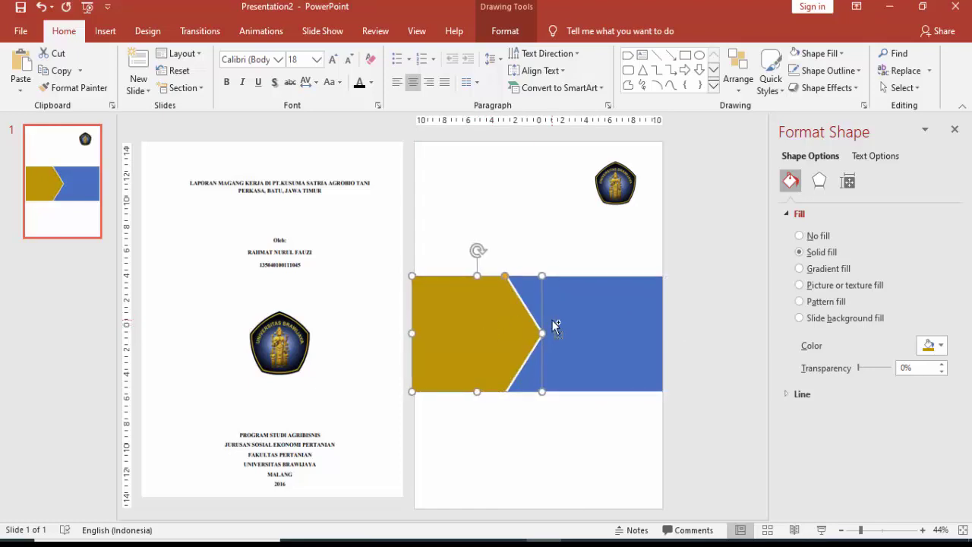
{"action": "scroll", "coordinate": [481, 323], "scroll_direction": "up", "scroll_amount": 2, "text": "ctrl"}
{"action": "scroll", "coordinate": [490, 311], "scroll_direction": "up", "scroll_amount": 1, "text": "ctrl"}
{"action": "left_click", "coordinate": [533, 457]}
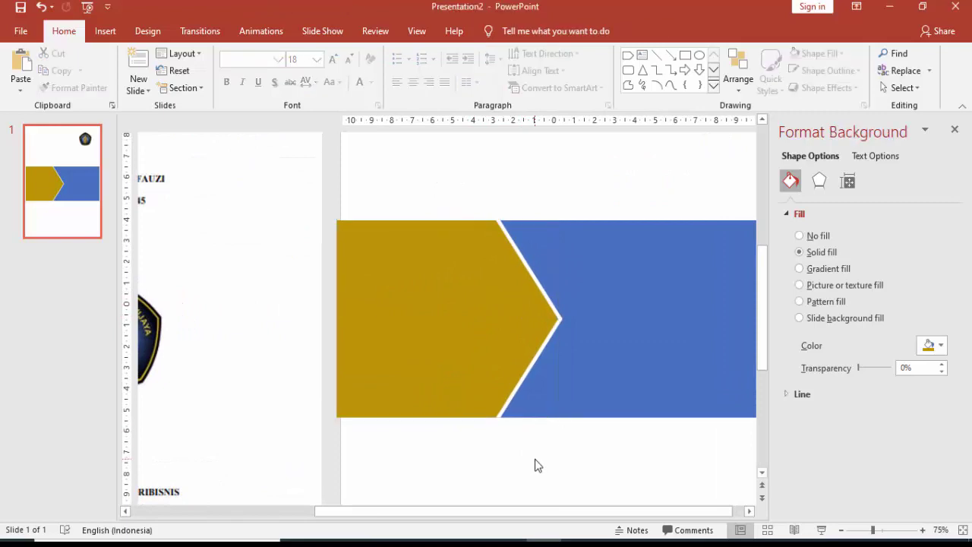
{"action": "left_click", "coordinate": [491, 354]}
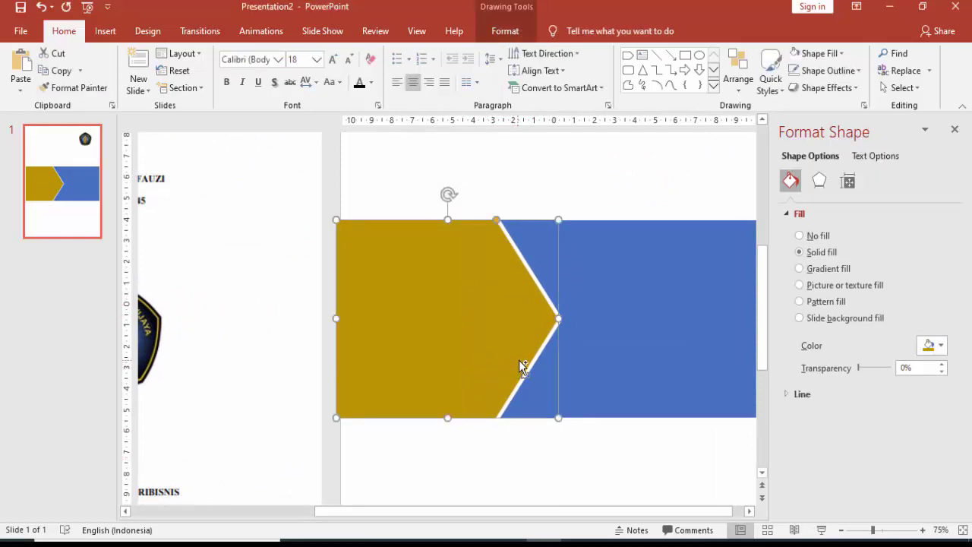
{"action": "left_click_drag", "start_coordinate": [539, 358], "coordinate": [546, 358]}
- Make the pasted chevron green and nudge it left, leaving a thin gold stripe
{"action": "left_click", "coordinate": [932, 347]}
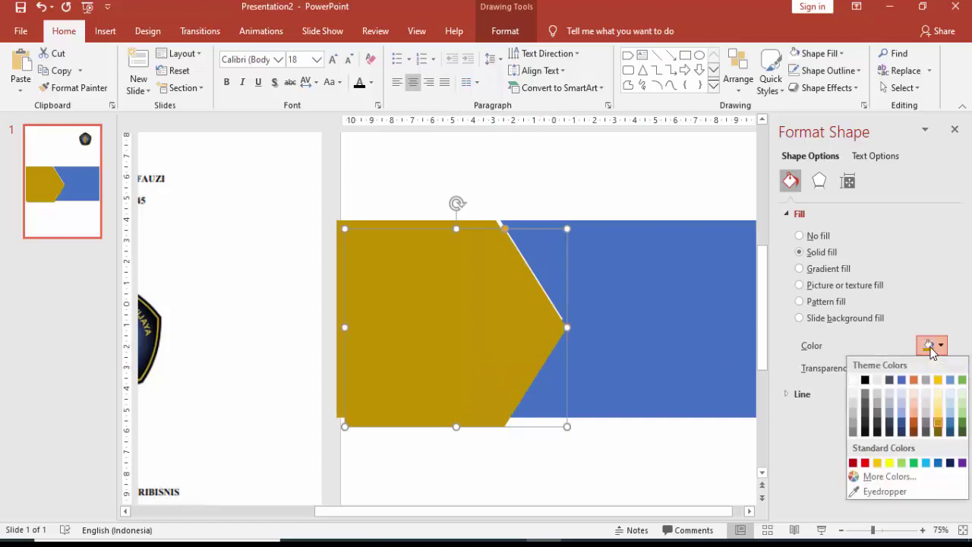
{"action": "left_click", "coordinate": [962, 424]}
{"action": "left_click_drag", "start_coordinate": [540, 347], "coordinate": [516, 322]}
{"action": "key", "text": "ctrl+Left"}
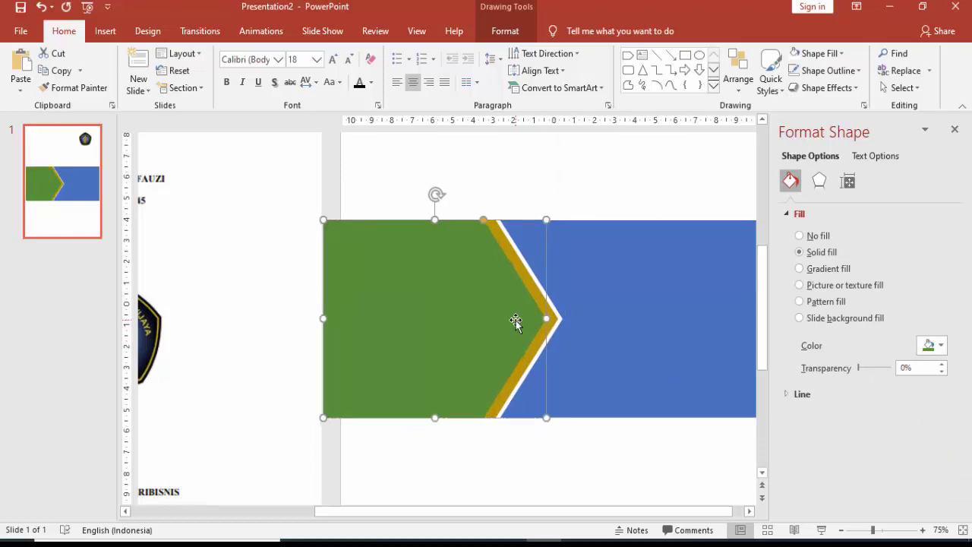
{"action": "key", "text": "ctrl+Left"}
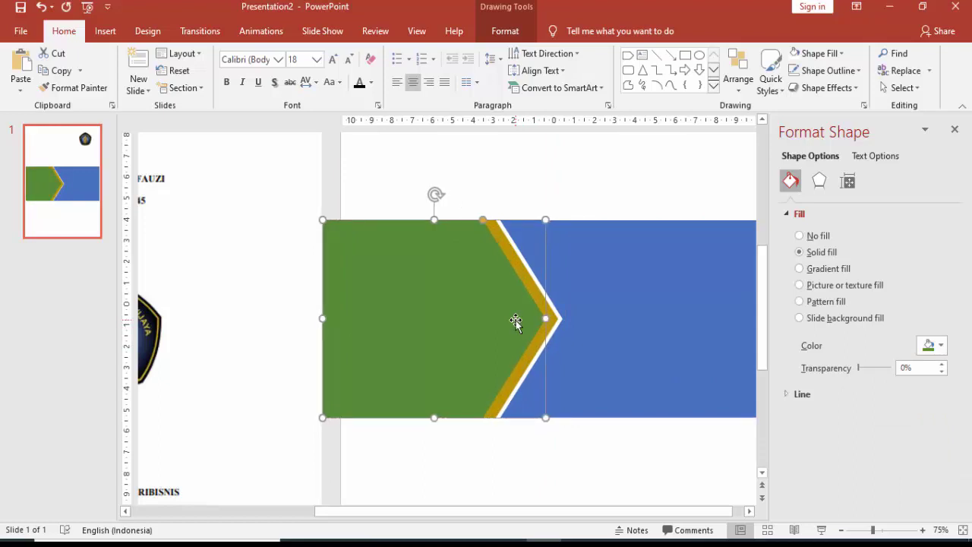
{"action": "scroll", "coordinate": [516, 321], "scroll_direction": "down", "scroll_amount": 3}
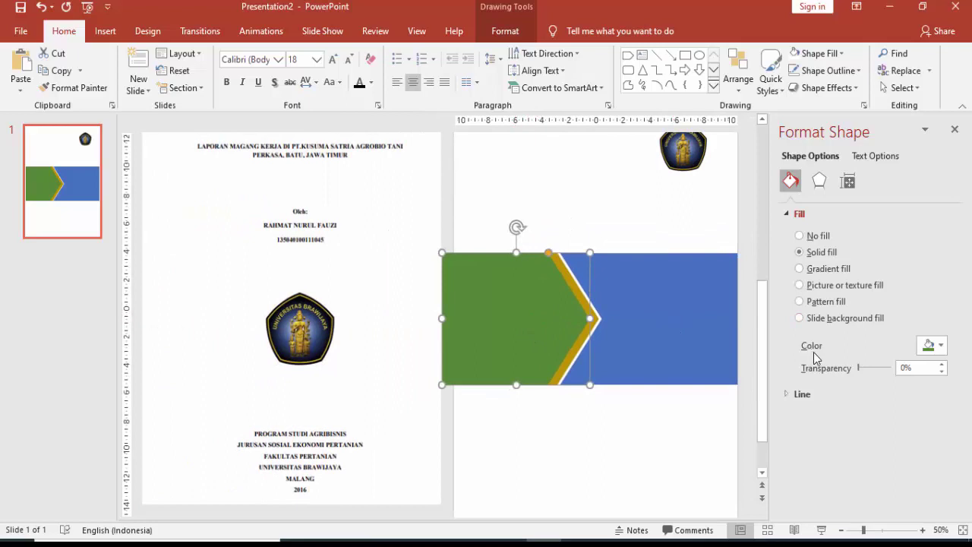
- Make the gold chevron 58% transparent and trim its left edge by subtracting a rectangle
{"action": "left_click_drag", "start_coordinate": [532, 326], "coordinate": [532, 445]}
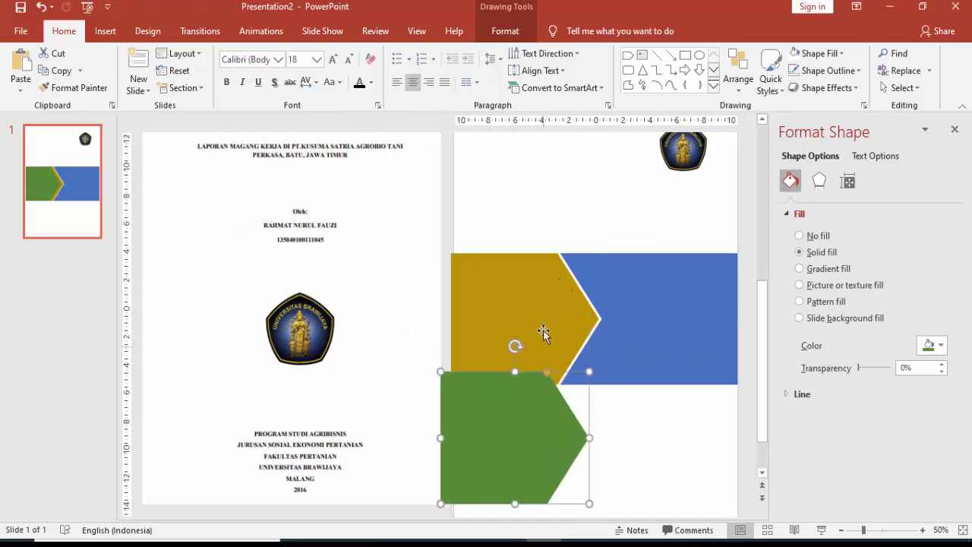
{"action": "left_click", "coordinate": [532, 334]}
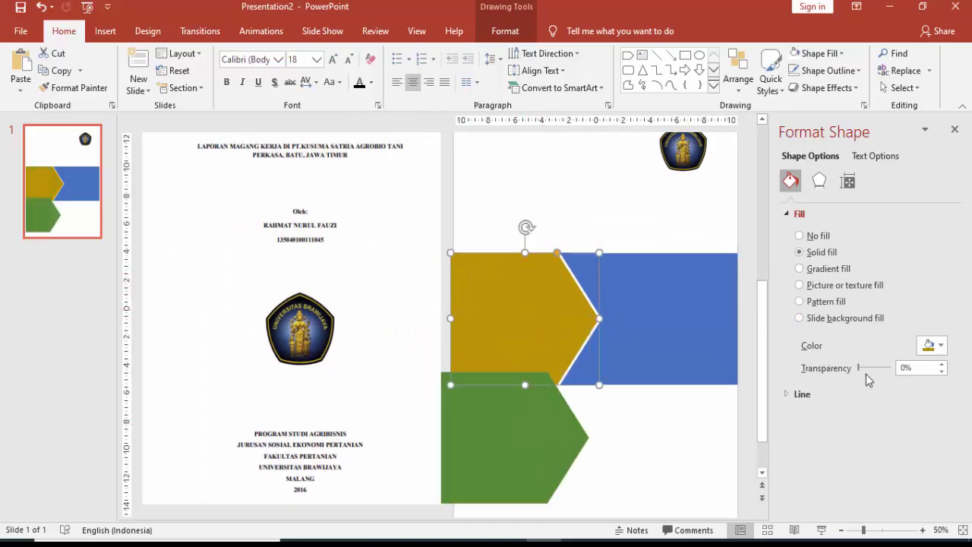
{"action": "left_click_drag", "start_coordinate": [860, 372], "coordinate": [877, 368]}
{"action": "scroll", "coordinate": [439, 343], "scroll_direction": "up", "scroll_amount": 3}
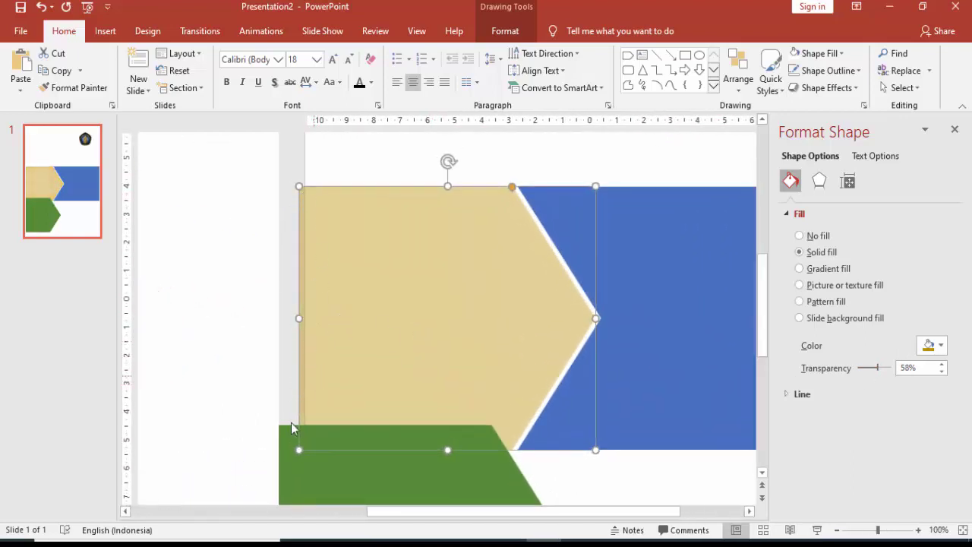
{"action": "left_click", "coordinate": [107, 31]}
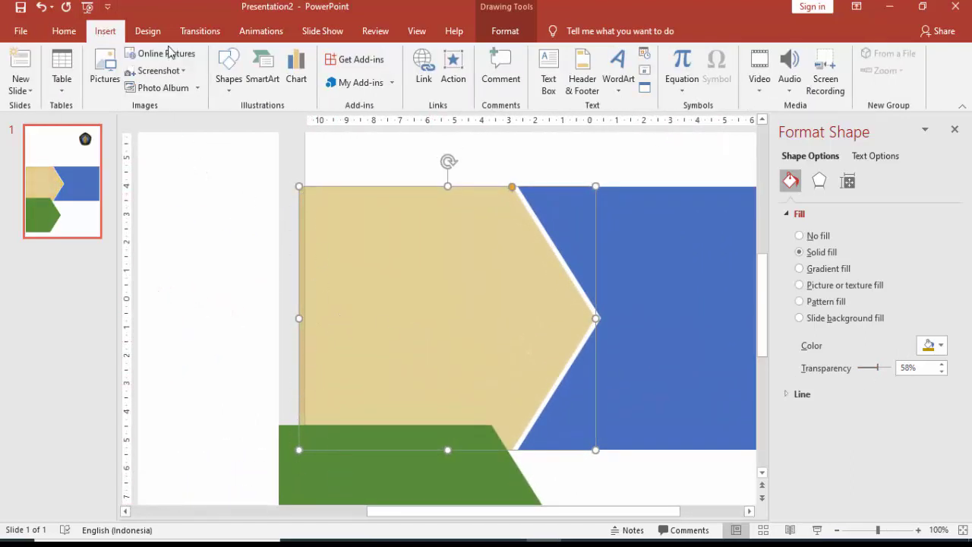
{"action": "left_click", "coordinate": [224, 62]}
{"action": "left_click", "coordinate": [274, 120]}
{"action": "mouse_move", "coordinate": [255, 150]}
{"action": "left_mouse_down"}
{"action": "mouse_move", "coordinate": [316, 433]}
{"action": "mouse_move", "coordinate": [305, 463]}
{"action": "left_mouse_up"}
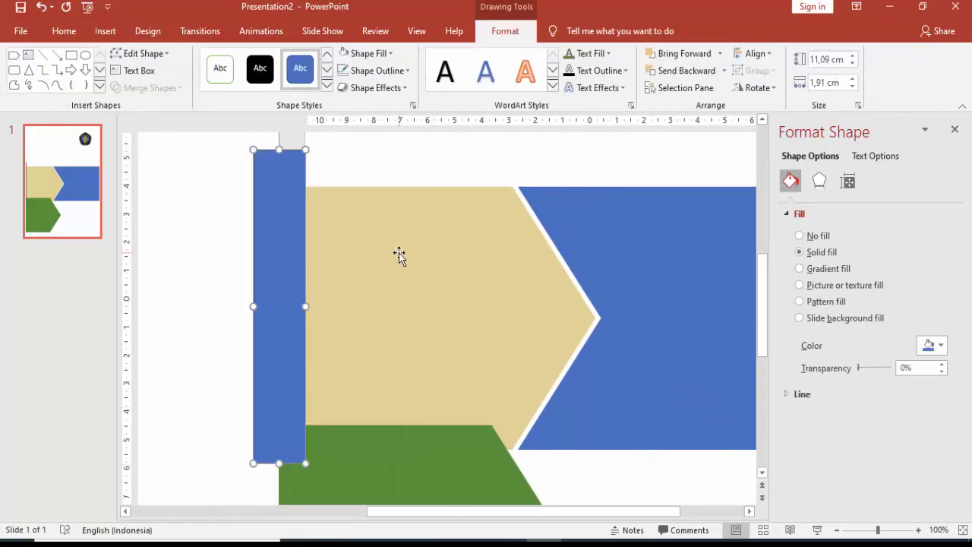
{"action": "left_click", "coordinate": [399, 256]}
{"action": "left_click", "coordinate": [264, 191], "text": "shift"}
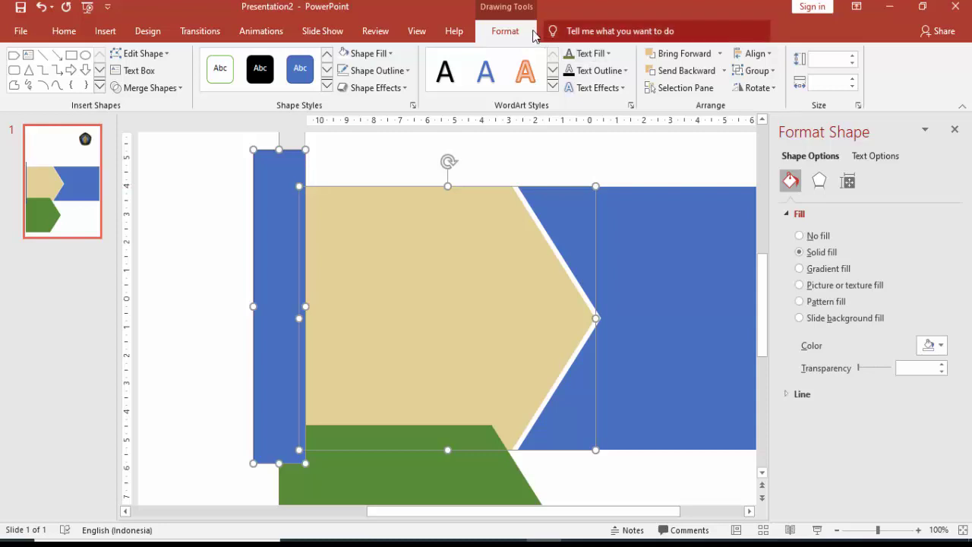
{"action": "left_click", "coordinate": [146, 88]}
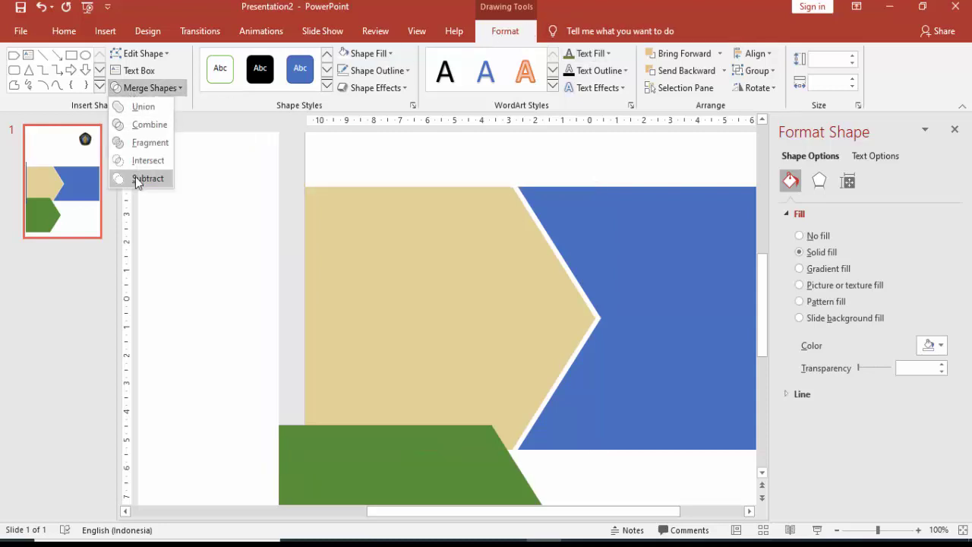
{"action": "left_click", "coordinate": [137, 178]}
- Move the green chevron back over the gold one and restore the gold chevron's full opacity
{"action": "left_click", "coordinate": [379, 471]}
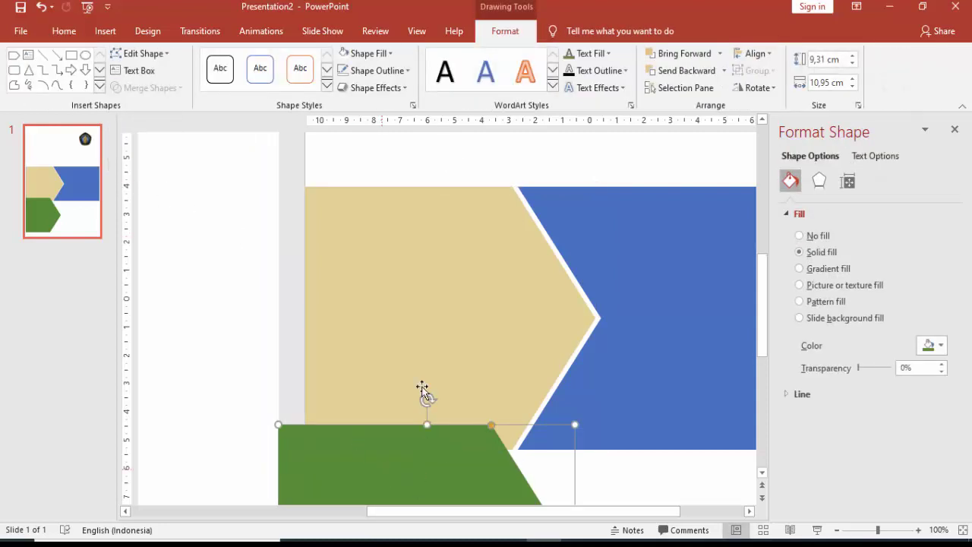
{"action": "left_click_drag", "start_coordinate": [423, 389], "coordinate": [418, 244]}
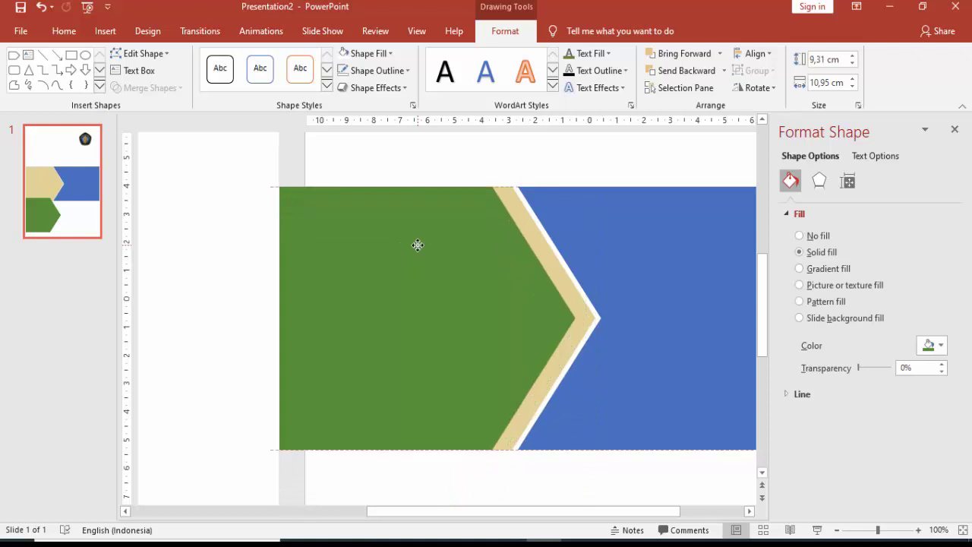
{"action": "left_click_drag", "start_coordinate": [418, 244], "coordinate": [418, 245]}
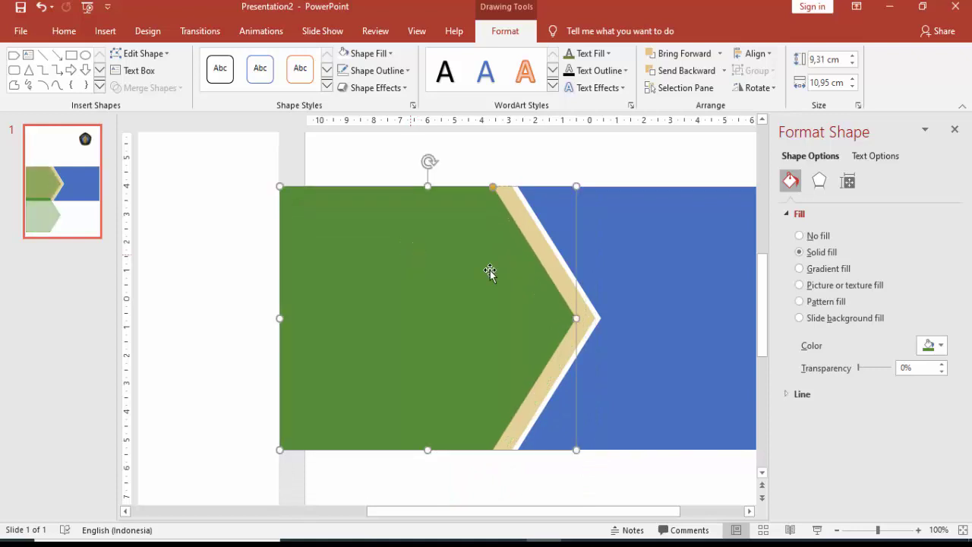
{"action": "left_click", "coordinate": [590, 315]}
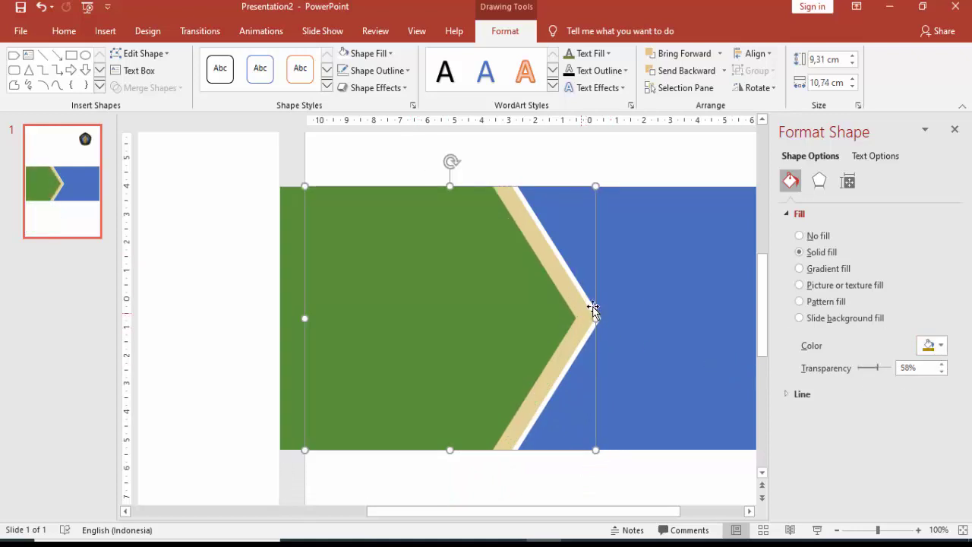
{"action": "mouse_move", "coordinate": [879, 369]}
{"action": "left_mouse_down"}
{"action": "mouse_move", "coordinate": [837, 375]}
{"action": "mouse_move", "coordinate": [875, 369]}
{"action": "left_mouse_up"}
{"action": "left_click", "coordinate": [509, 327]}
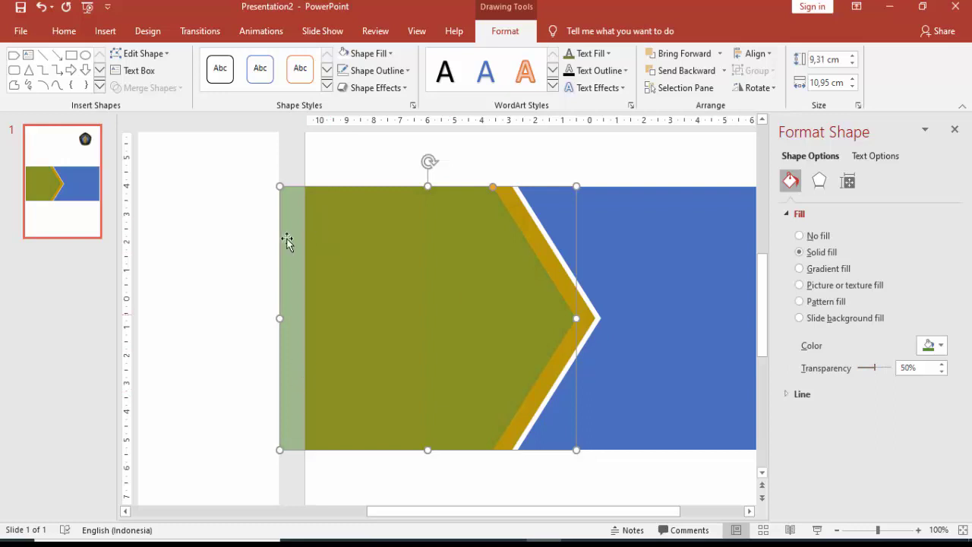
- Trim the green chevron's left edge with a subtracted rectangle and make it fully opaque
{"action": "left_click", "coordinate": [105, 31]}
{"action": "left_click", "coordinate": [228, 70]}
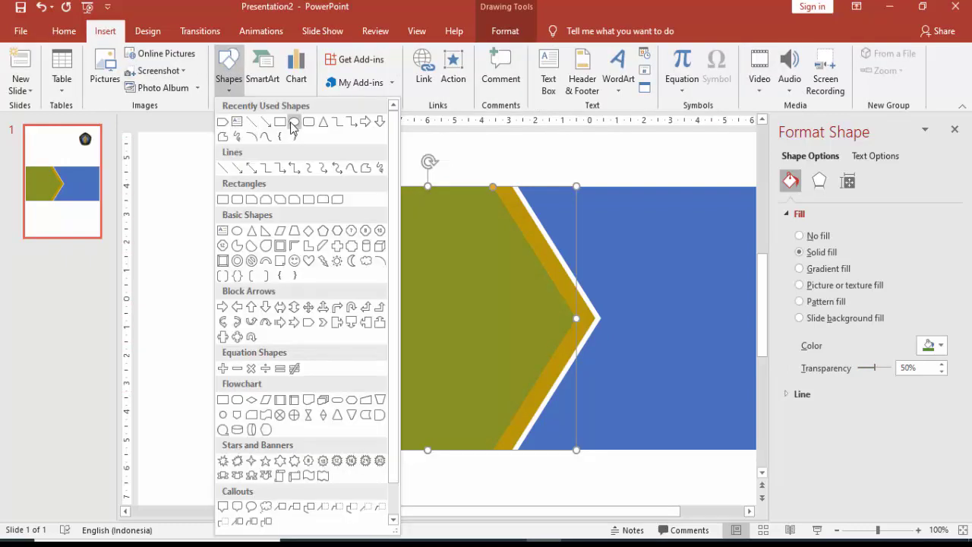
{"action": "left_click", "coordinate": [280, 122]}
{"action": "mouse_move", "coordinate": [227, 158]}
{"action": "left_mouse_down"}
{"action": "mouse_move", "coordinate": [308, 441]}
{"action": "mouse_move", "coordinate": [306, 486]}
{"action": "left_mouse_up"}
{"action": "left_click", "coordinate": [392, 353]}
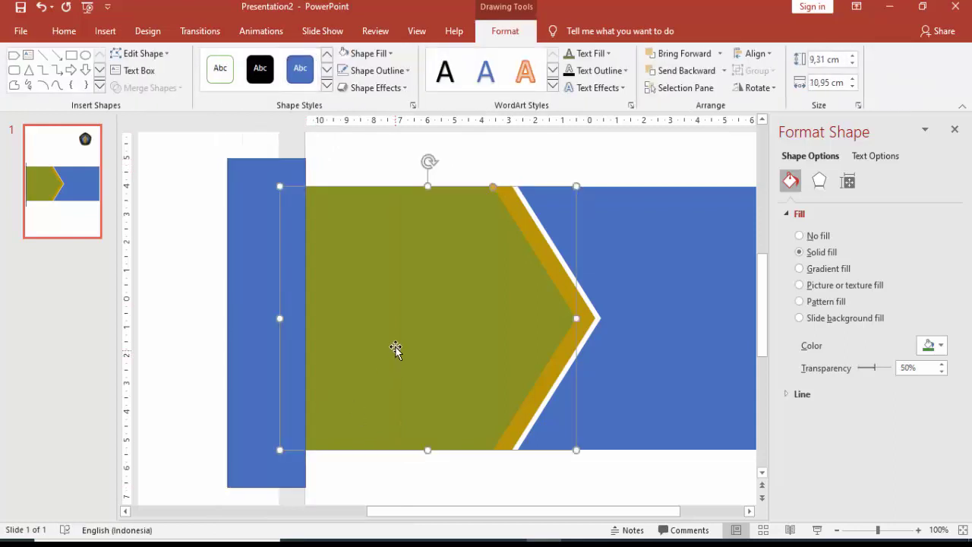
{"action": "left_click", "coordinate": [247, 220], "text": "shift"}
{"action": "left_click", "coordinate": [168, 89]}
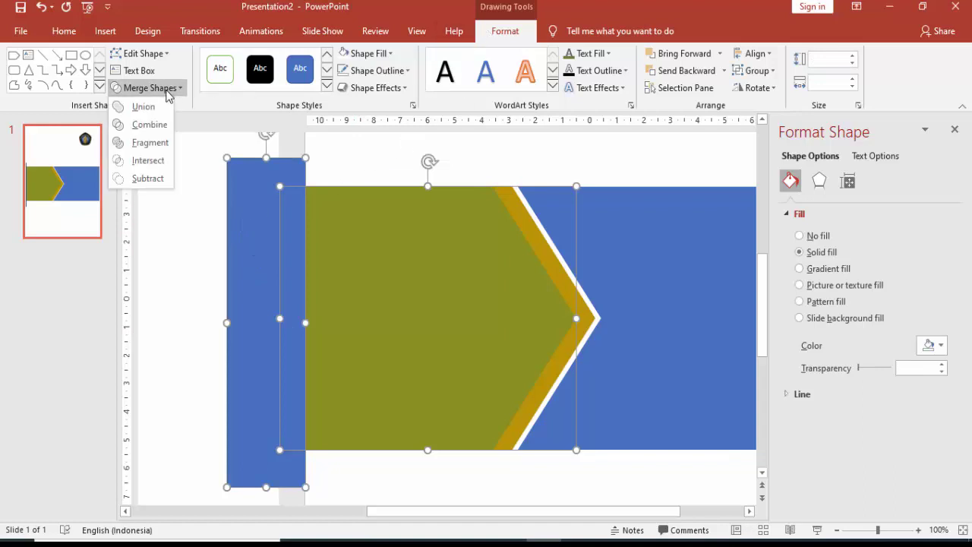
{"action": "left_click", "coordinate": [148, 178]}
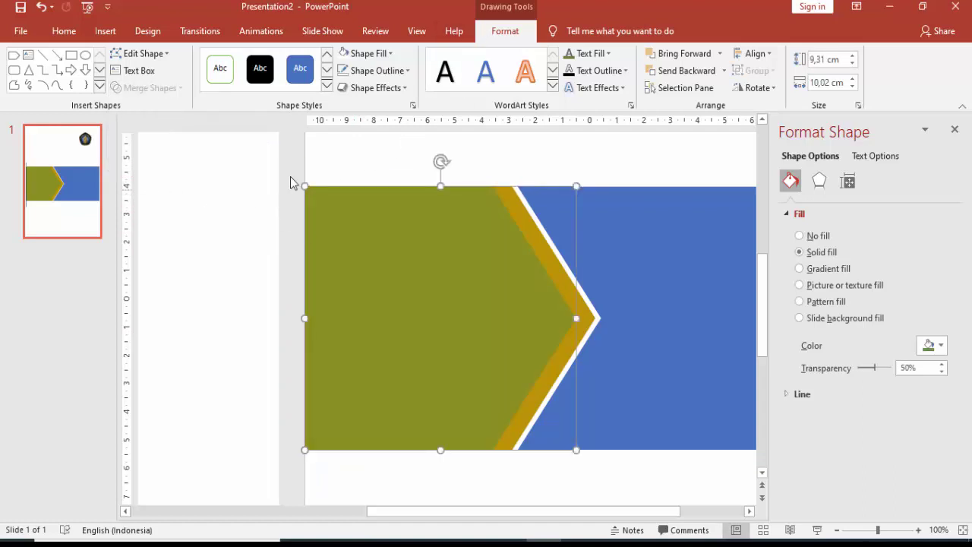
{"action": "left_click", "coordinate": [782, 392]}
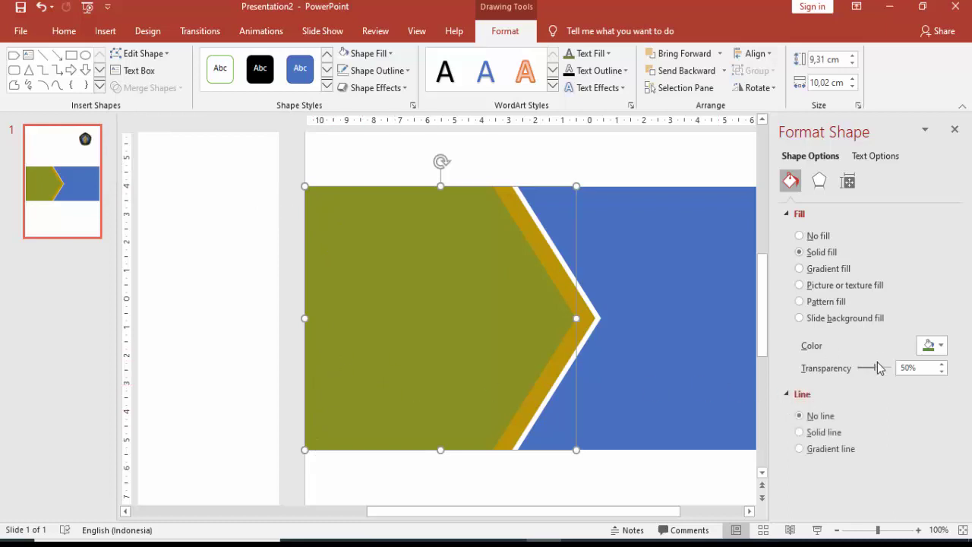
{"action": "left_click_drag", "start_coordinate": [875, 368], "coordinate": [850, 370]}
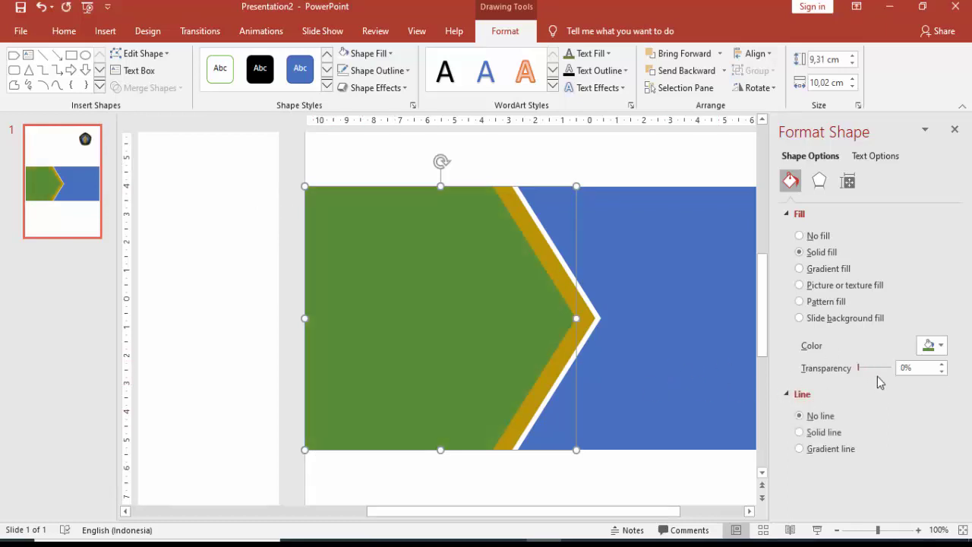
{"action": "scroll", "coordinate": [757, 386], "scroll_direction": "down", "scroll_amount": 6}
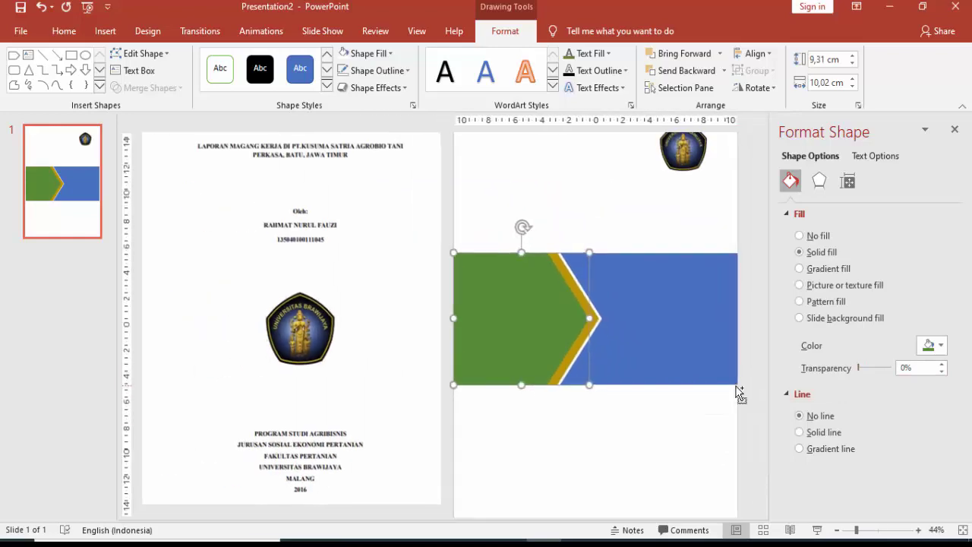
- Fill the blue band with the 'Buah Apel' apple photo from a file on the computer
{"action": "left_click", "coordinate": [601, 440]}
{"action": "left_click", "coordinate": [601, 354]}
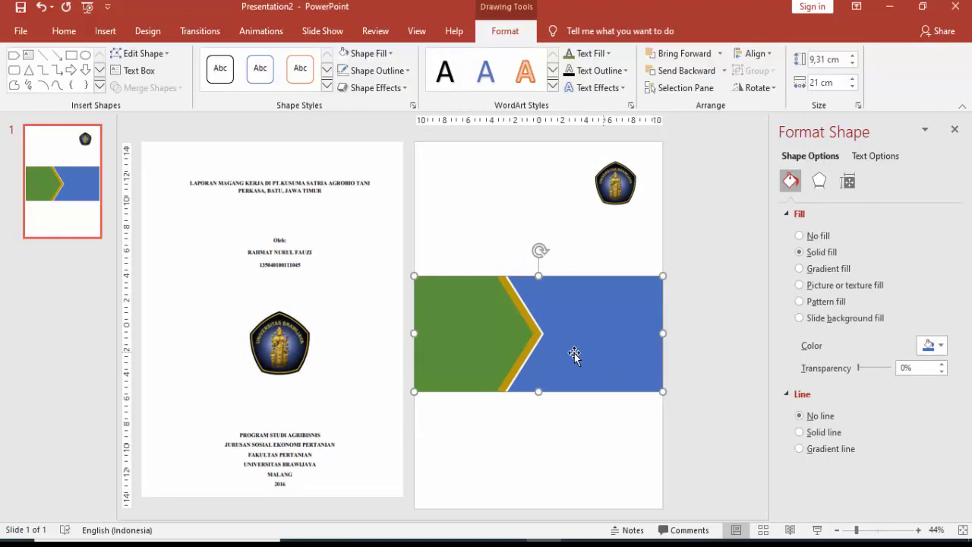
{"action": "left_click", "coordinate": [819, 287]}
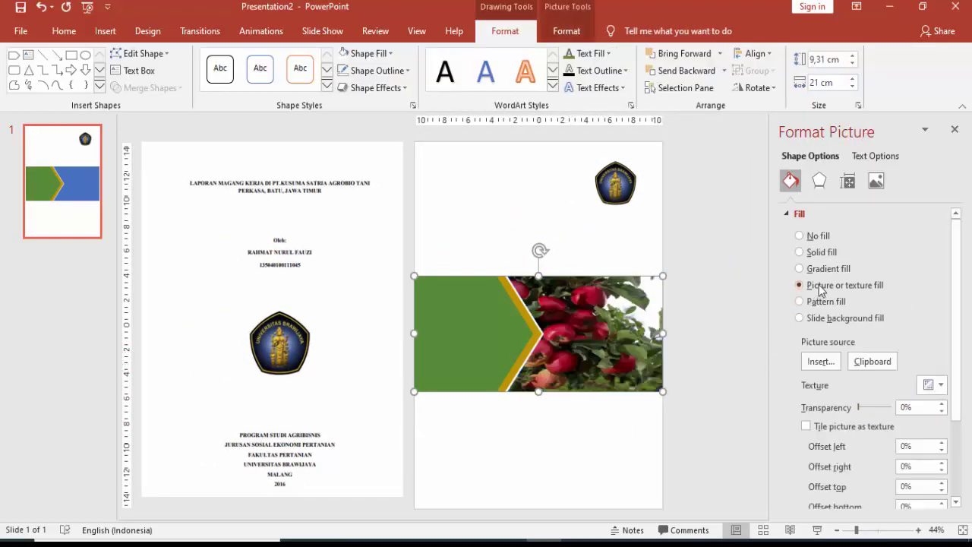
{"action": "left_click", "coordinate": [820, 362]}
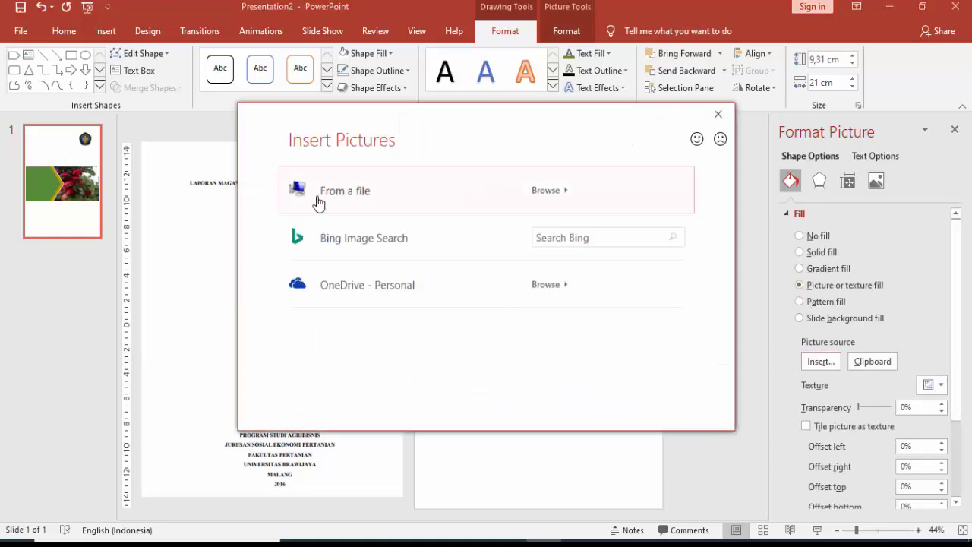
{"action": "left_click", "coordinate": [314, 199]}
{"action": "left_click", "coordinate": [304, 122]}
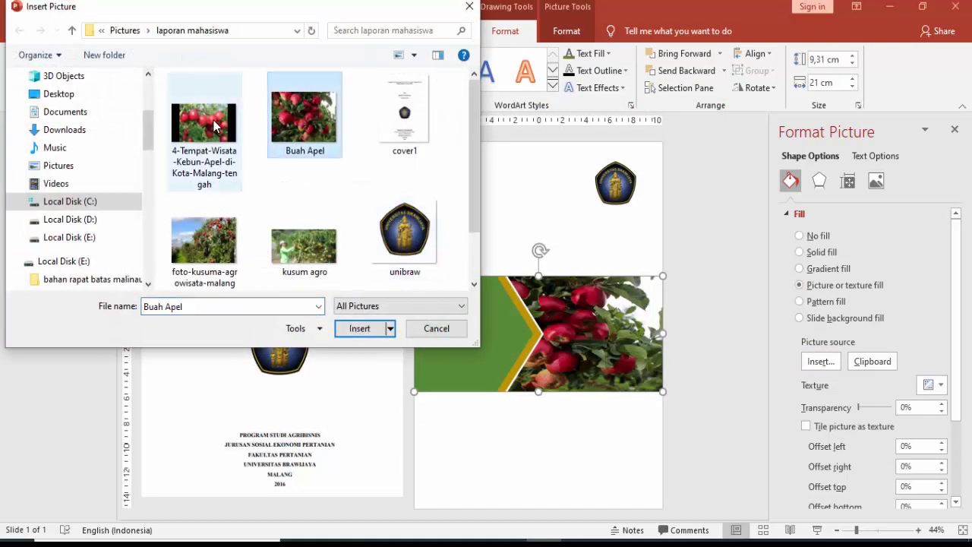
{"action": "scroll", "coordinate": [315, 233], "scroll_direction": "down", "scroll_amount": 1}
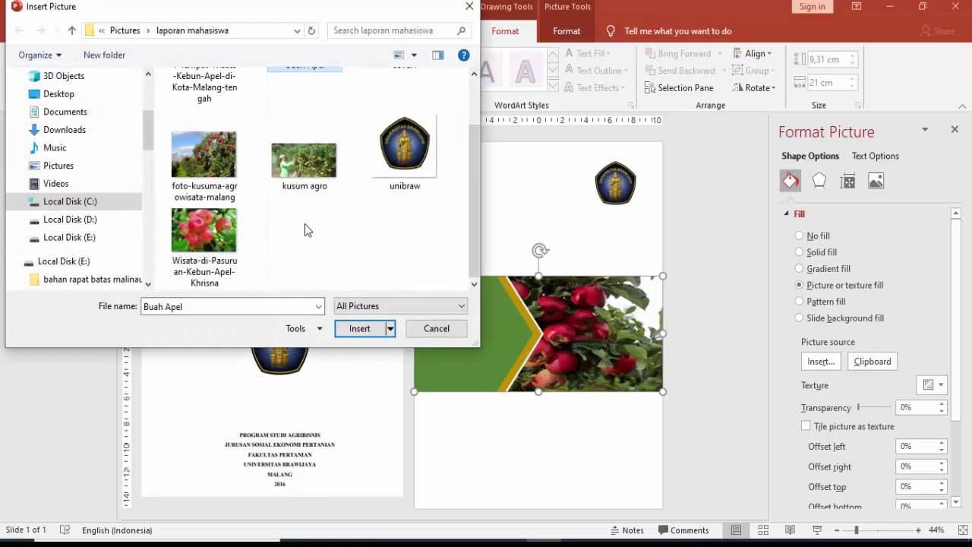
{"action": "scroll", "coordinate": [307, 230], "scroll_direction": "up", "scroll_amount": 1}
{"action": "left_click", "coordinate": [359, 328]}
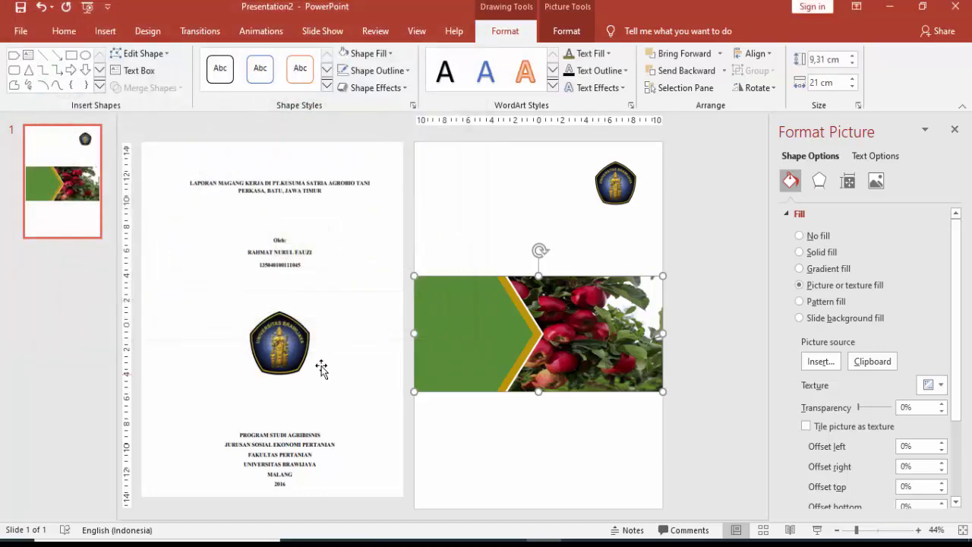
{"action": "scroll", "coordinate": [278, 193], "scroll_direction": "up", "scroll_amount": 3}
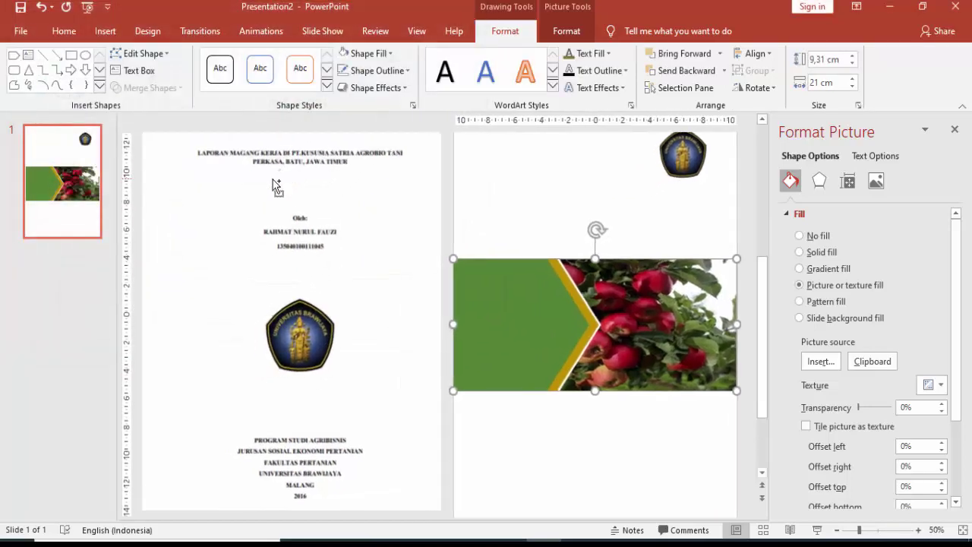
{"action": "scroll", "coordinate": [277, 201], "scroll_direction": "down", "scroll_amount": 2}
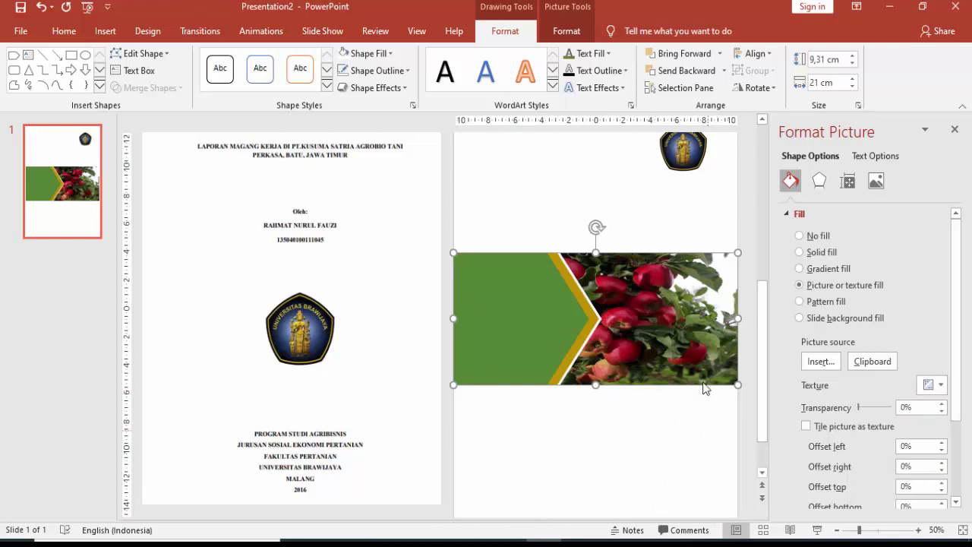
- Crop closer on the apples with picture offsets left 0%, right -9%, top -24%, bottom -18%
{"action": "scroll", "coordinate": [640, 363], "scroll_direction": "up", "scroll_amount": 5, "text": "ctrl"}
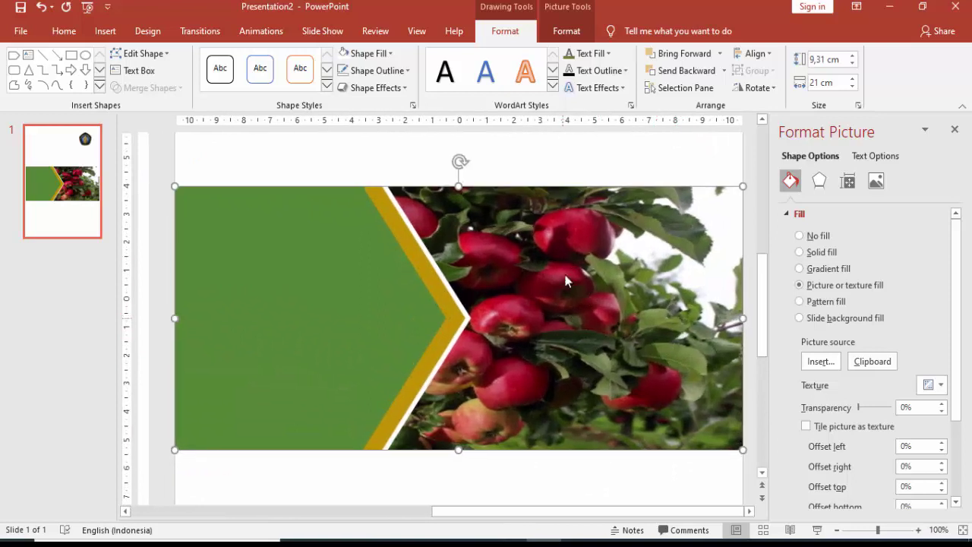
{"action": "scroll", "coordinate": [955, 414], "scroll_direction": "down", "scroll_amount": 3}
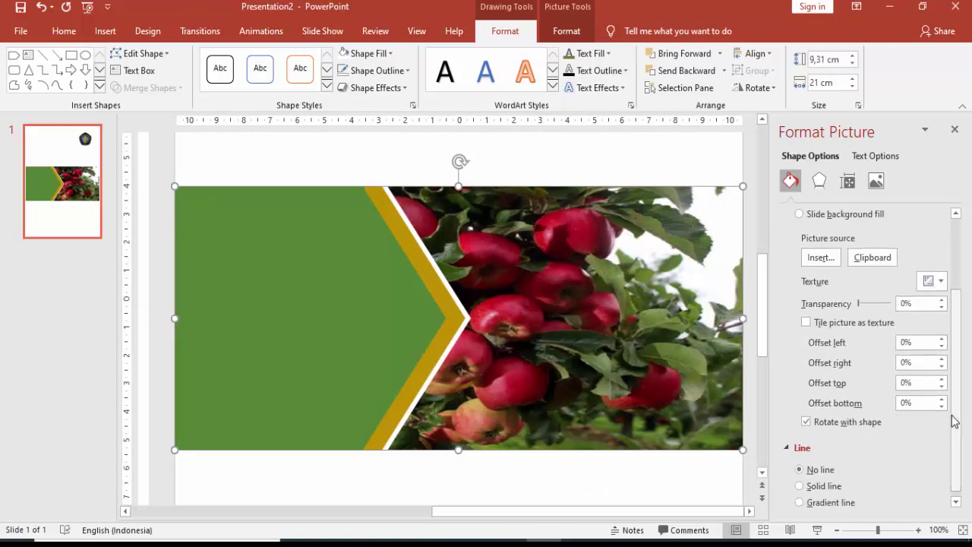
{"action": "left_click", "coordinate": [942, 408]}
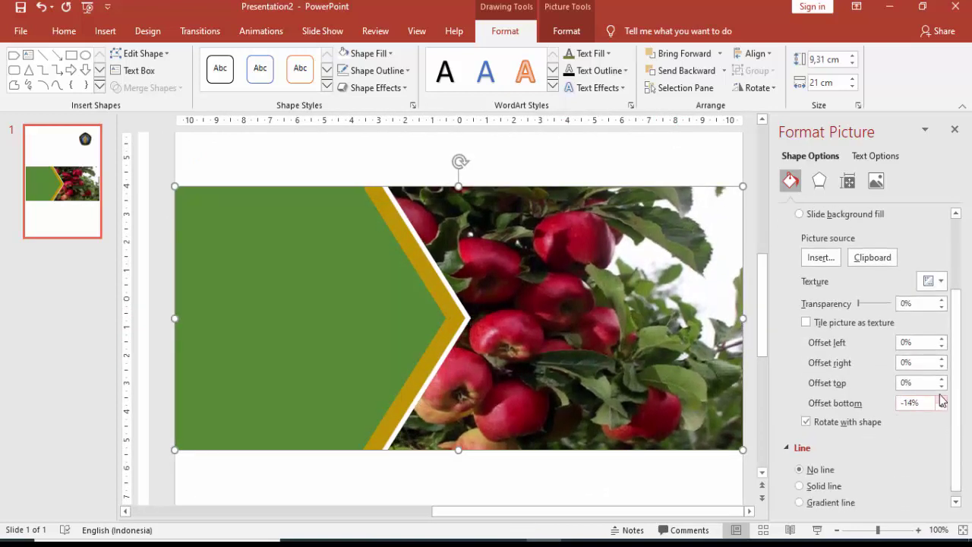
{"action": "left_click", "coordinate": [942, 386]}
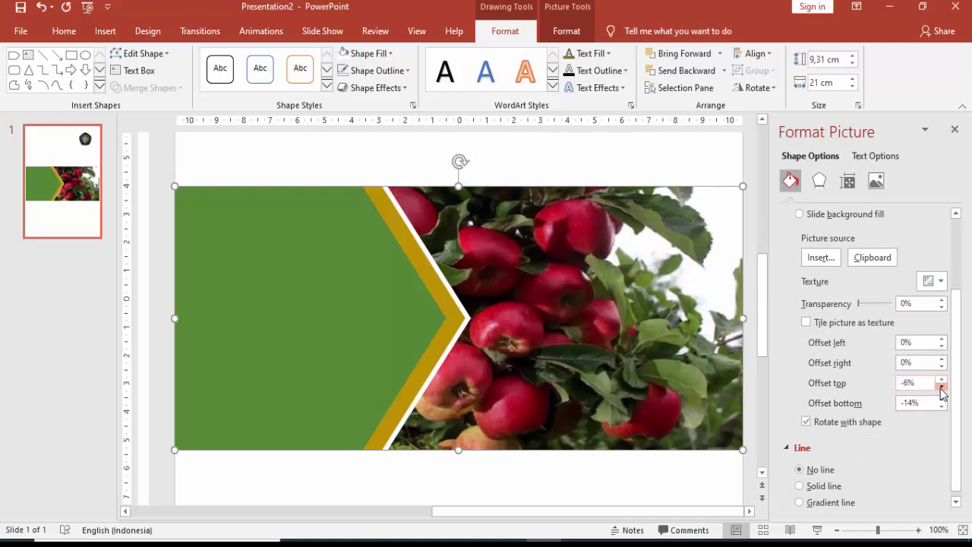
{"action": "left_click", "coordinate": [941, 387]}
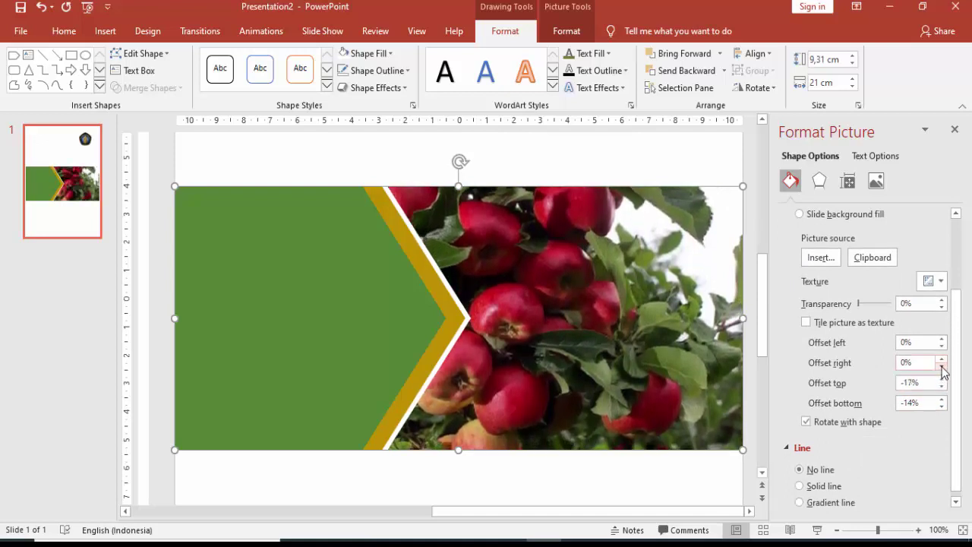
{"action": "left_click", "coordinate": [942, 367]}
{"action": "left_click", "coordinate": [942, 367]}
{"action": "left_click", "coordinate": [940, 370]}
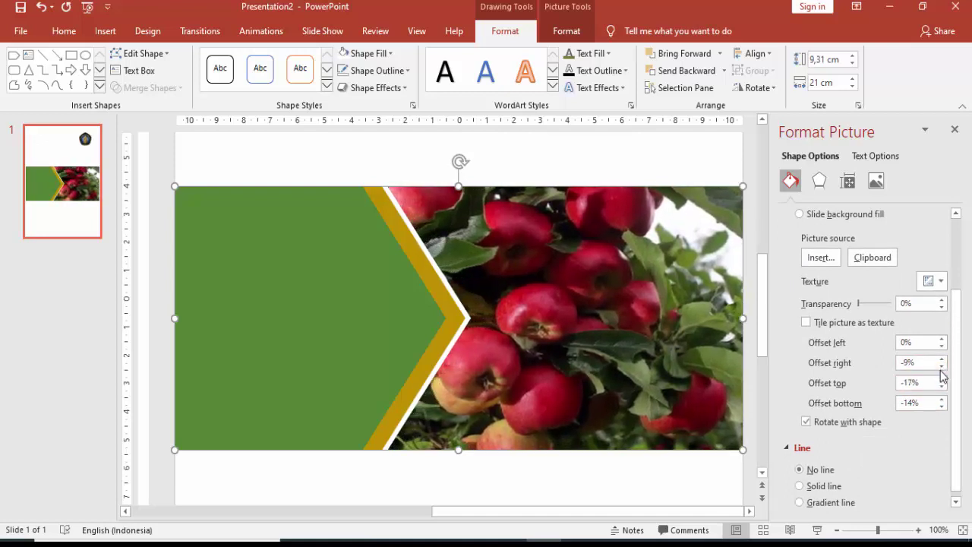
{"action": "scroll", "coordinate": [653, 417], "scroll_direction": "down", "scroll_amount": 5}
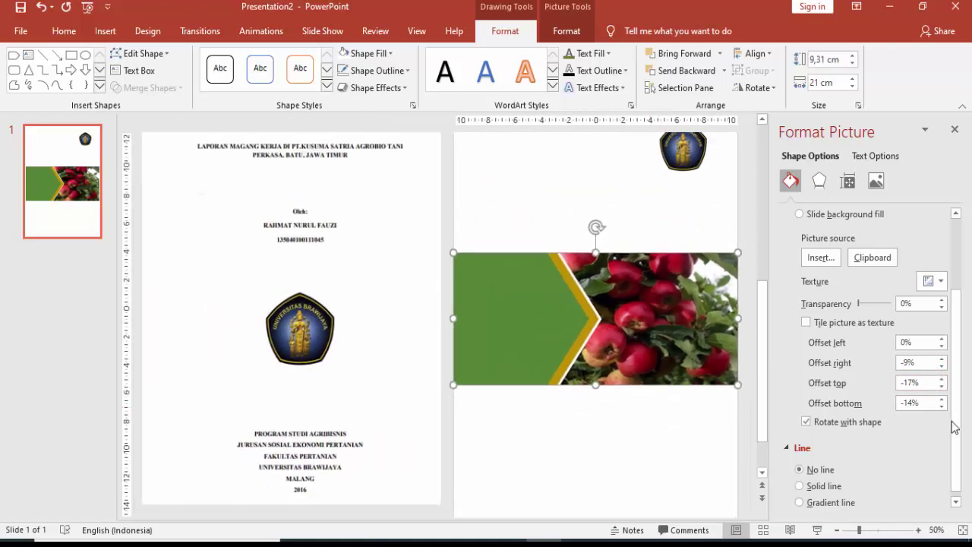
{"action": "left_click", "coordinate": [941, 385]}
{"action": "left_click", "coordinate": [942, 386]}
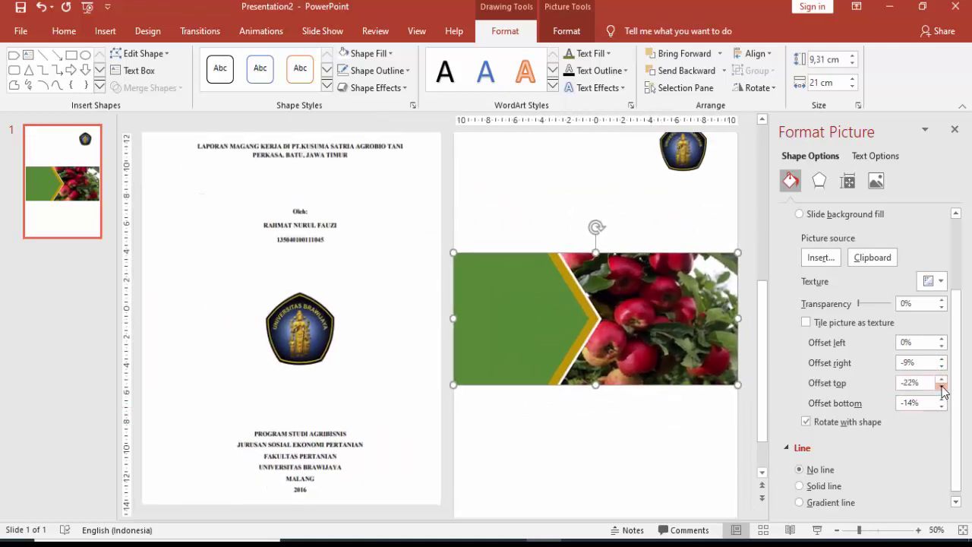
{"action": "left_click", "coordinate": [942, 386]}
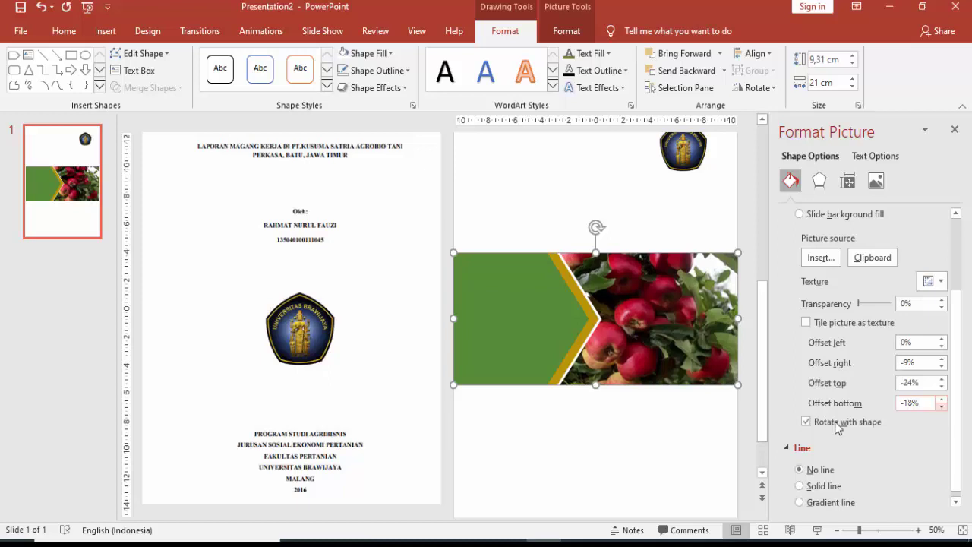
{"action": "left_click", "coordinate": [707, 434]}
{"action": "scroll", "coordinate": [568, 412], "scroll_direction": "down", "scroll_amount": 2, "text": "ctrl"}
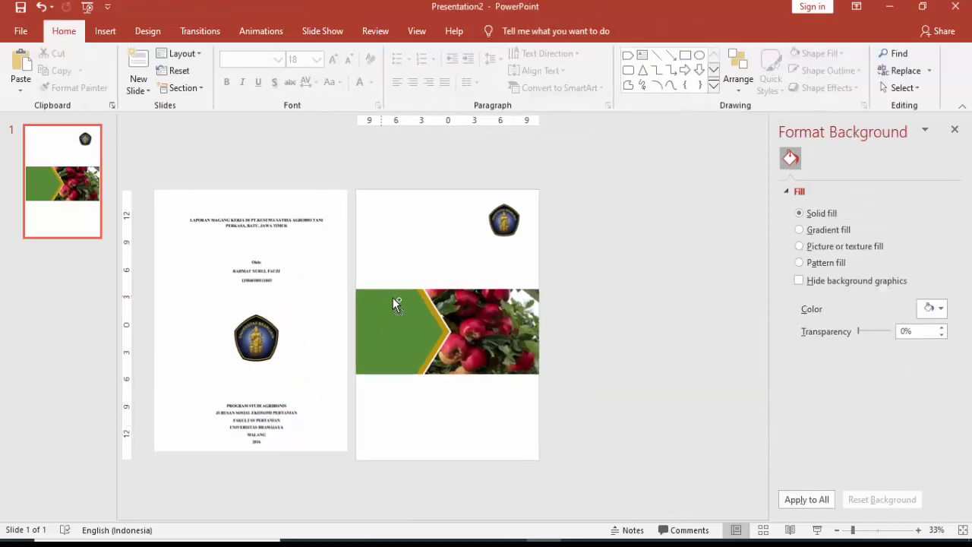
- Recolour the gold chevron strip with a dark red eyedropped from the apples
{"action": "scroll", "coordinate": [402, 304], "scroll_direction": "up", "scroll_amount": 2, "text": "ctrl"}
{"action": "left_click", "coordinate": [576, 307]}
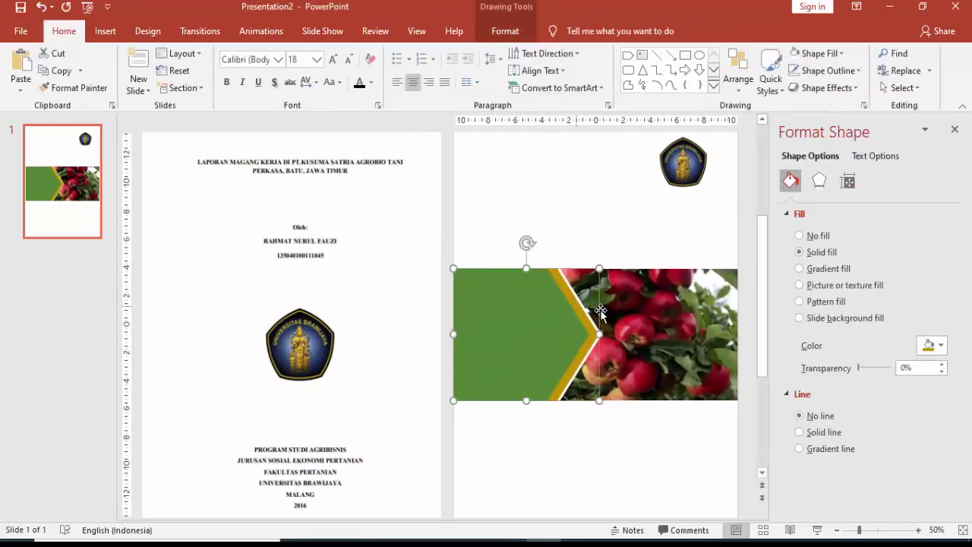
{"action": "left_click", "coordinate": [932, 345]}
{"action": "left_click", "coordinate": [883, 492]}
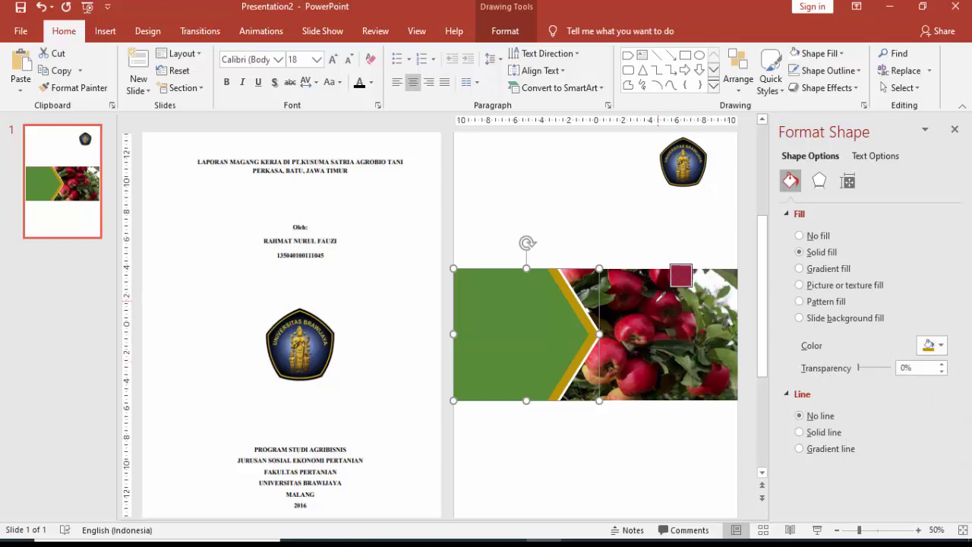
{"action": "left_click", "coordinate": [653, 300]}
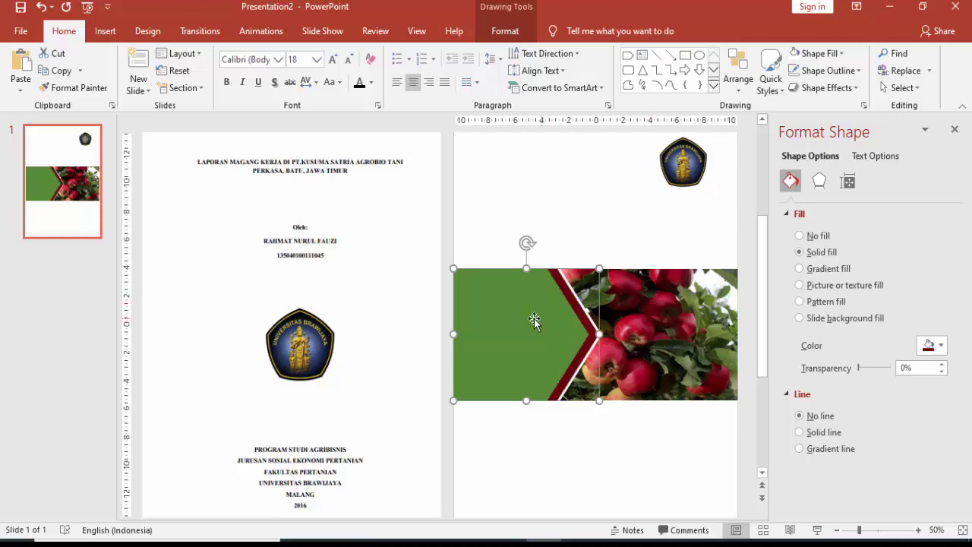
- Fill the green chevron with the apples' pinkish red using the eyedropper
{"action": "left_click", "coordinate": [530, 321]}
{"action": "left_click", "coordinate": [931, 344]}
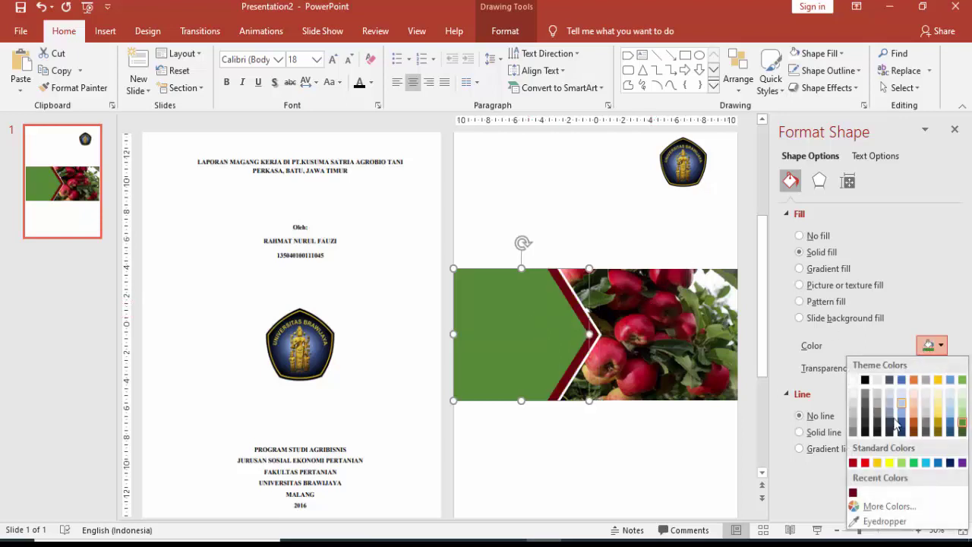
{"action": "left_click", "coordinate": [868, 522]}
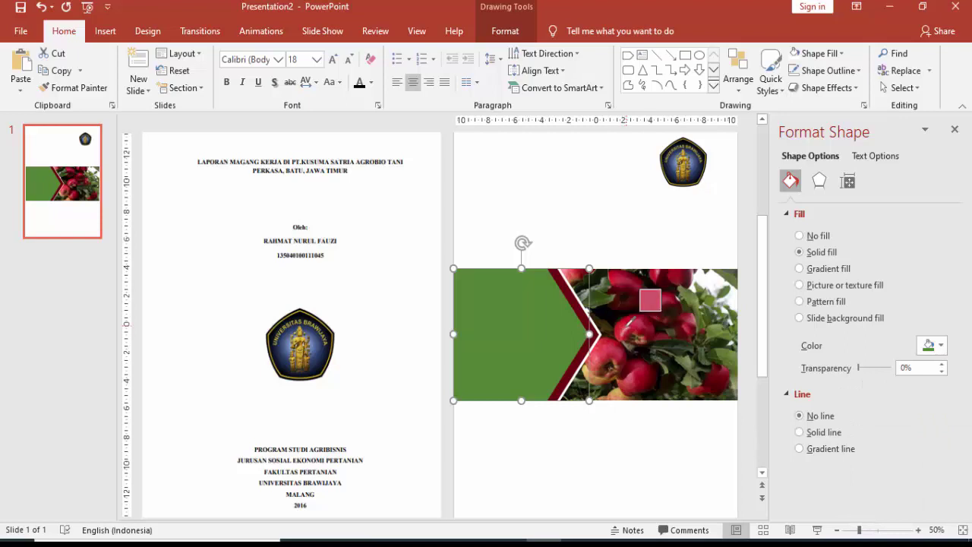
{"action": "left_click", "coordinate": [628, 322]}
{"action": "left_click", "coordinate": [590, 239]}
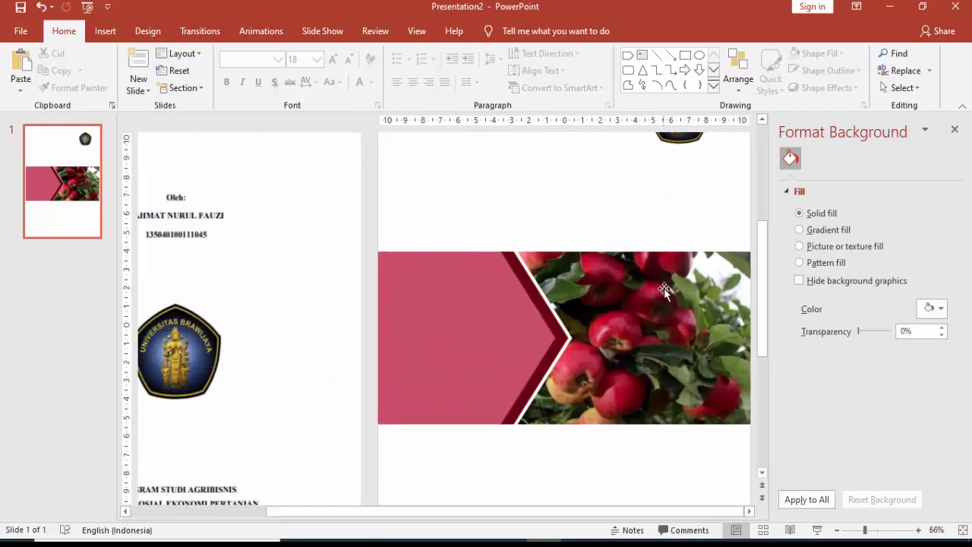
{"action": "scroll", "coordinate": [691, 312], "scroll_direction": "down", "scroll_amount": 1}
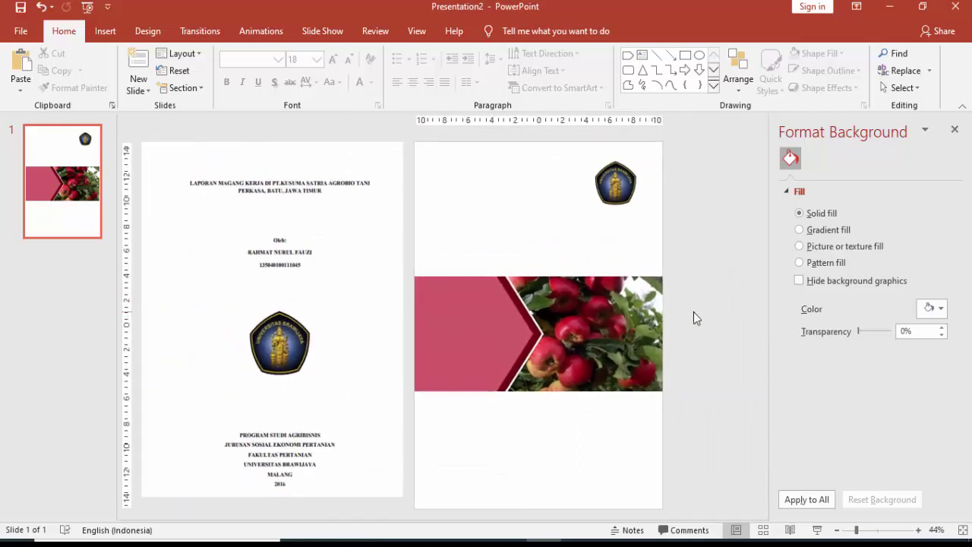
{"action": "scroll", "coordinate": [692, 312], "scroll_direction": "down", "scroll_amount": 1}
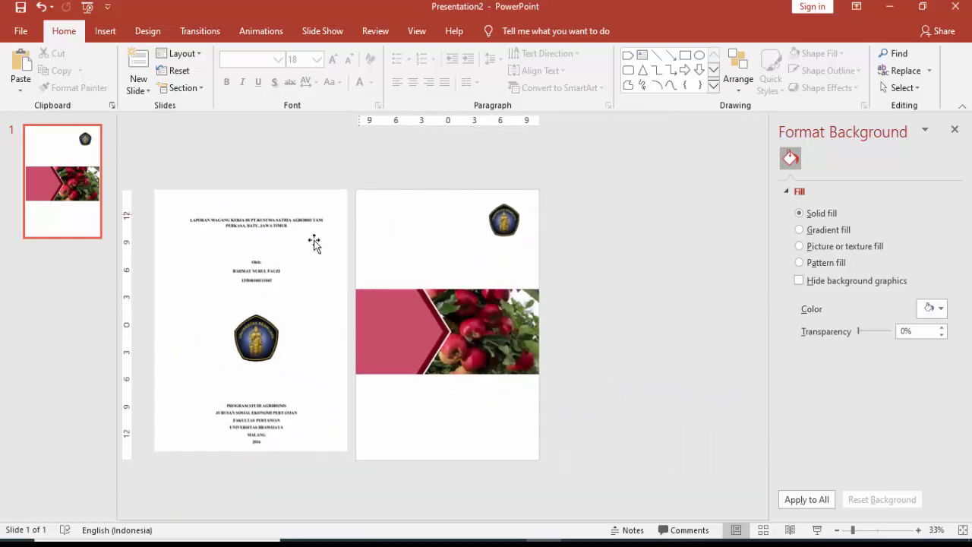
{"action": "left_click", "coordinate": [105, 32]}
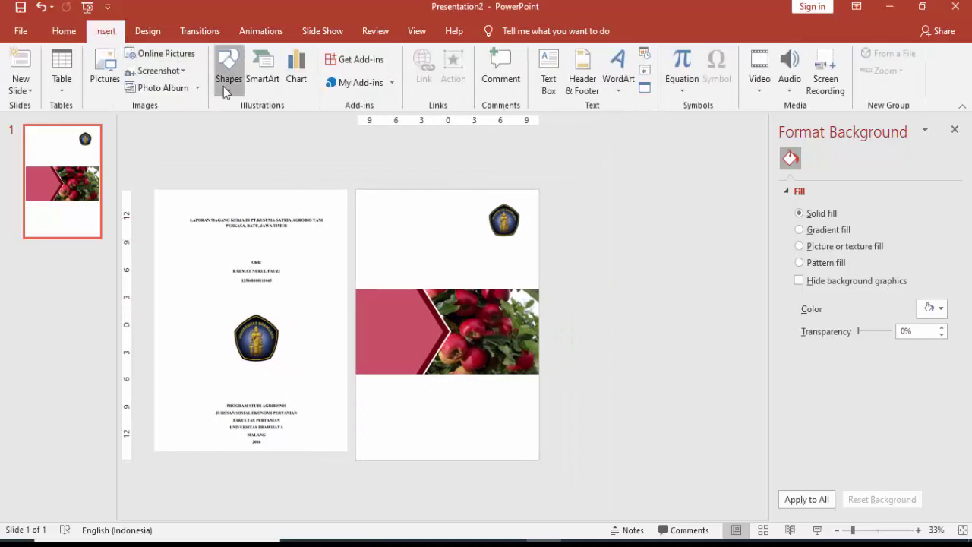
- Draw a 1 cm tall pinkish red rectangle without outline along the page bottom
{"action": "left_click", "coordinate": [227, 78]}
{"action": "left_click", "coordinate": [263, 122]}
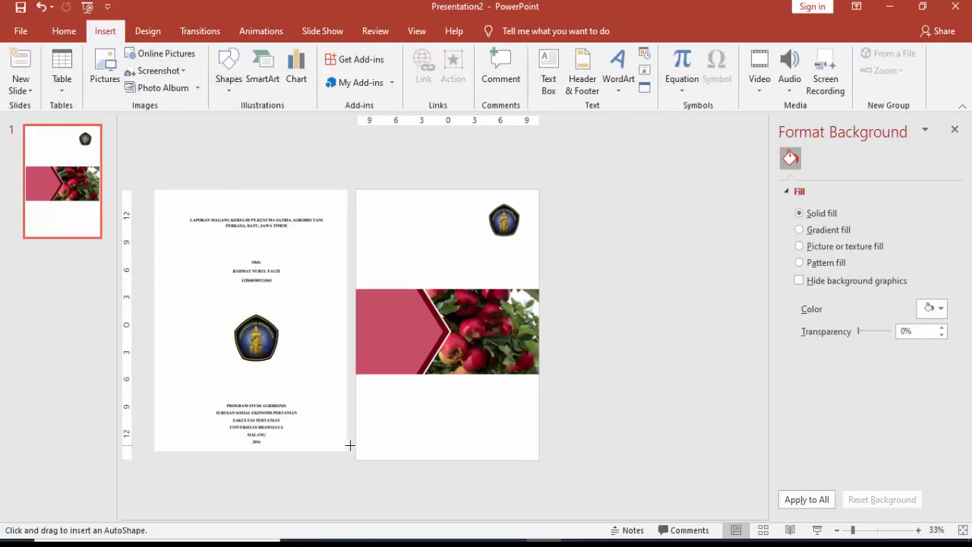
{"action": "left_click_drag", "start_coordinate": [355, 443], "coordinate": [540, 460]}
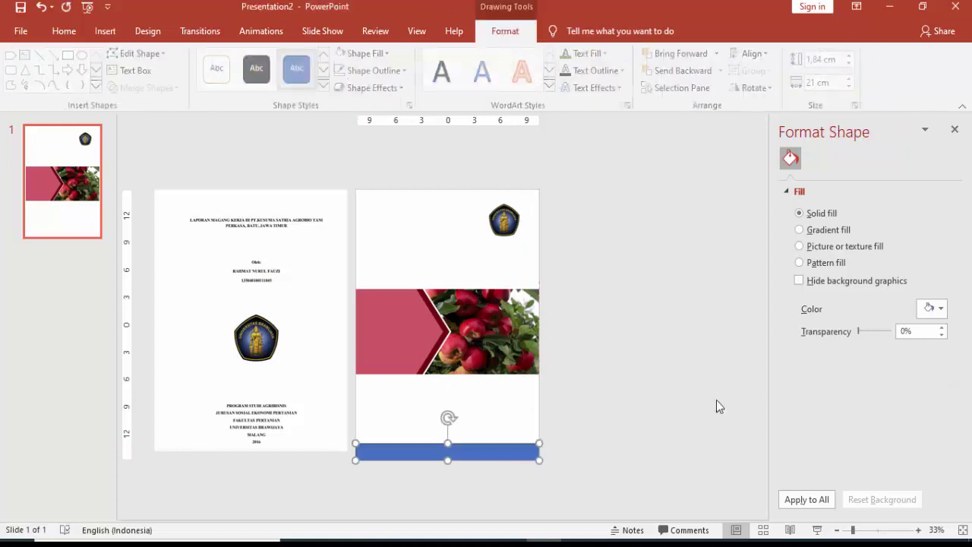
{"action": "left_click", "coordinate": [818, 416]}
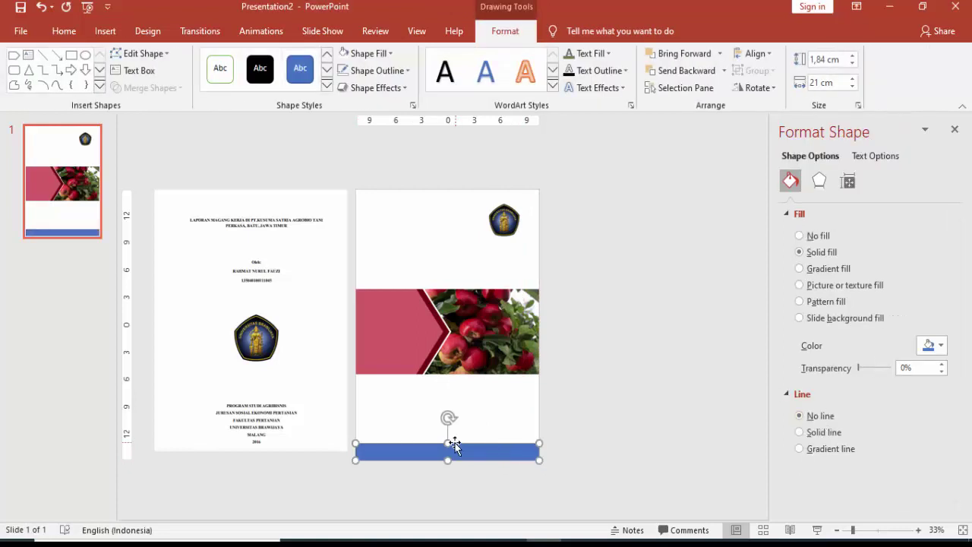
{"action": "left_click_drag", "start_coordinate": [448, 444], "coordinate": [448, 452]}
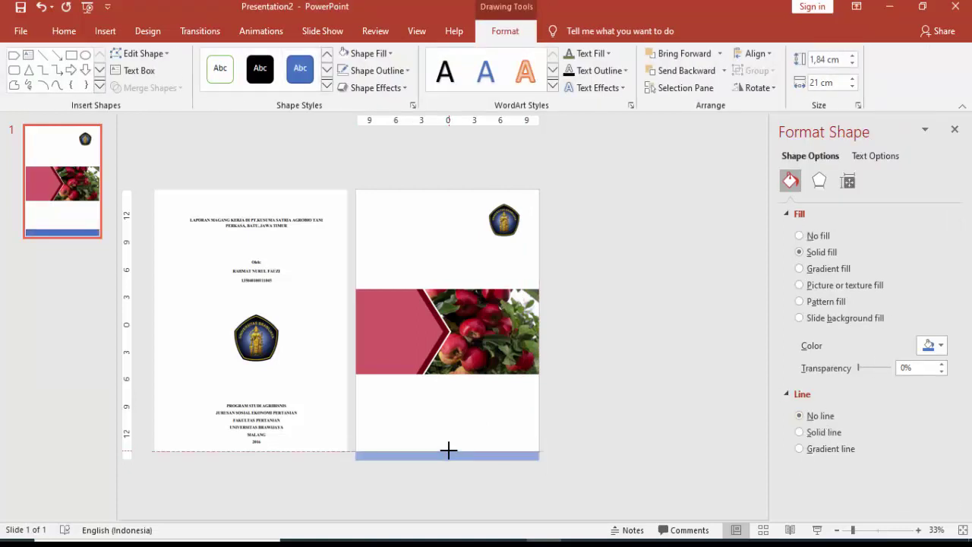
{"action": "scroll", "coordinate": [448, 459], "scroll_direction": "up", "scroll_amount": 3, "text": "ctrl"}
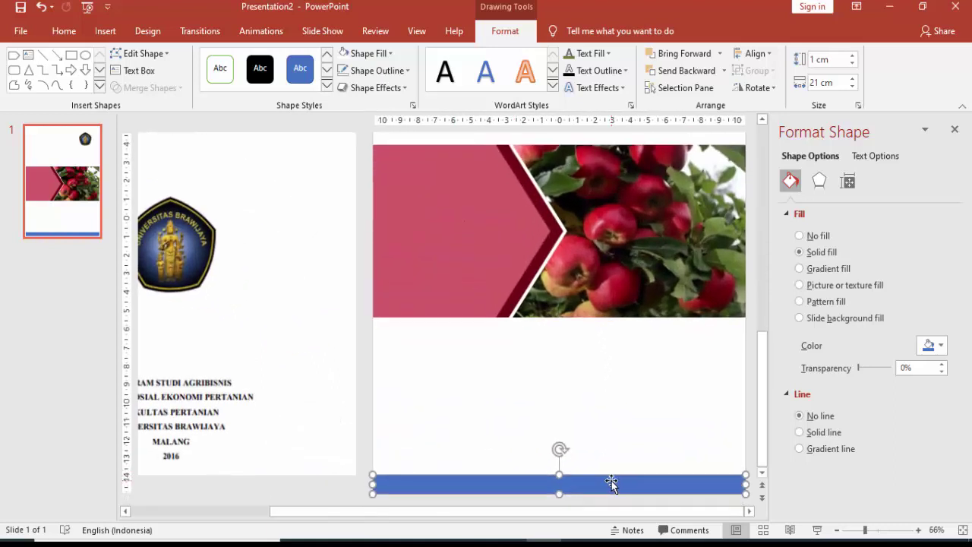
{"action": "left_click", "coordinate": [928, 345]}
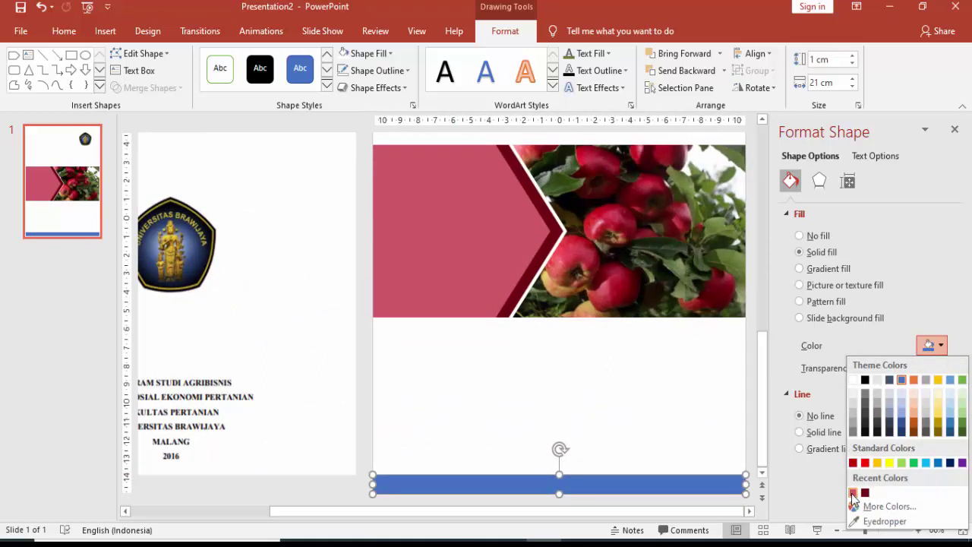
{"action": "left_click", "coordinate": [858, 492]}
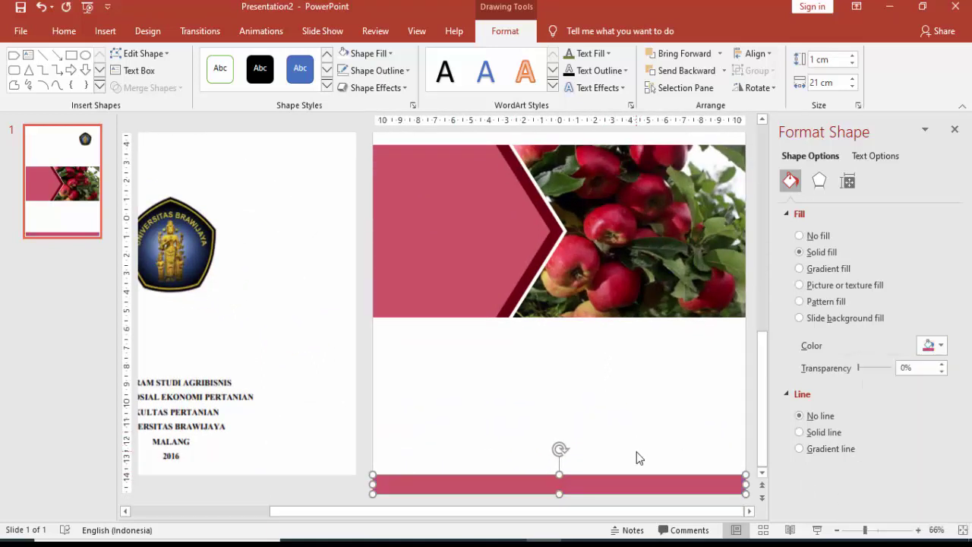
- Duplicate the bar, shorten it to 13.1 cm wide, fill it dark maroon, height 1.23 cm
{"action": "mouse_move", "coordinate": [716, 489]}
{"action": "left_mouse_down", "text": "ctrl"}
{"action": "mouse_move", "coordinate": [750, 452]}
{"action": "mouse_move", "coordinate": [609, 438]}
{"action": "left_mouse_up", "text": "ctrl"}
{"action": "mouse_move", "coordinate": [551, 451]}
{"action": "left_mouse_down"}
{"action": "mouse_move", "coordinate": [550, 482]}
{"action": "mouse_move", "coordinate": [495, 471]}
{"action": "left_mouse_up"}
{"action": "left_click", "coordinate": [940, 345]}
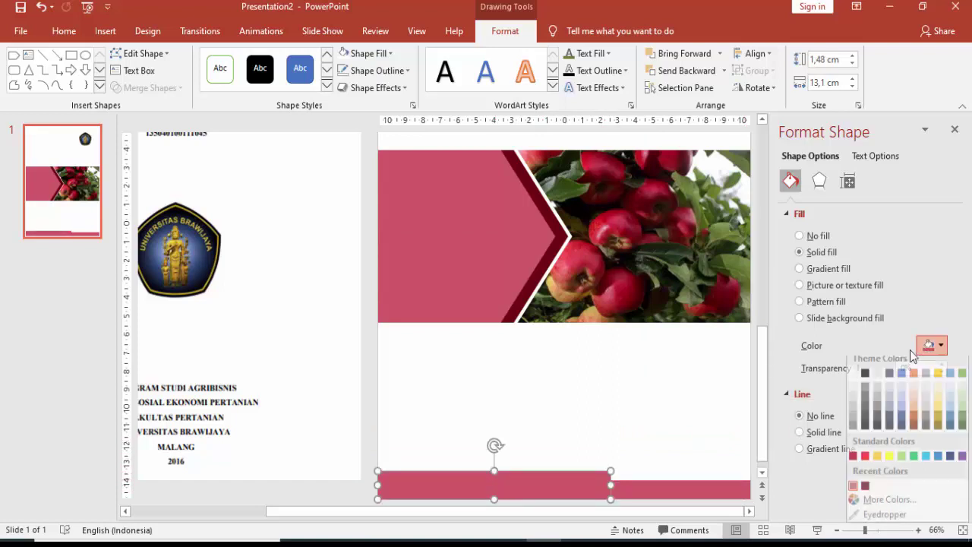
{"action": "left_click", "coordinate": [867, 491]}
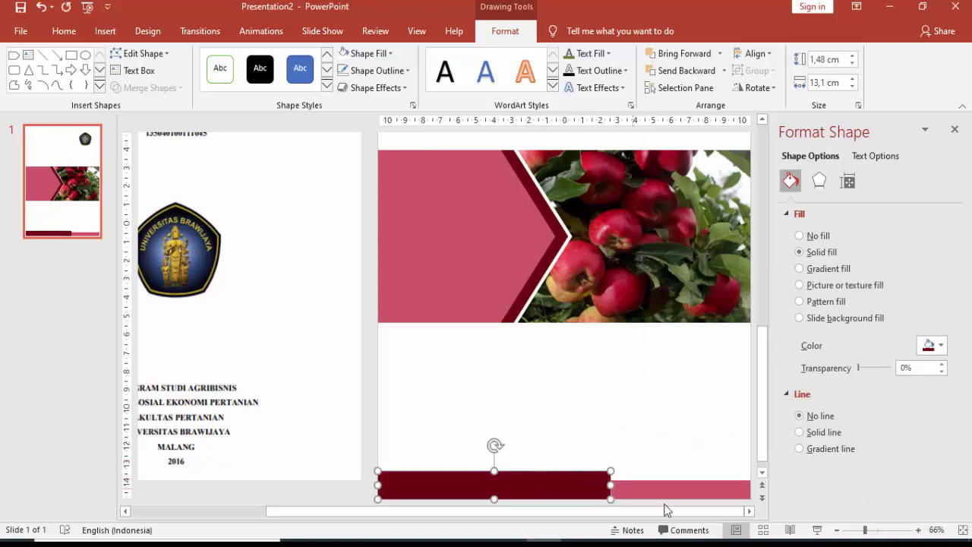
{"action": "scroll", "coordinate": [653, 490], "scroll_direction": "up", "scroll_amount": 5}
{"action": "left_click_drag", "start_coordinate": [448, 435], "coordinate": [448, 448]}
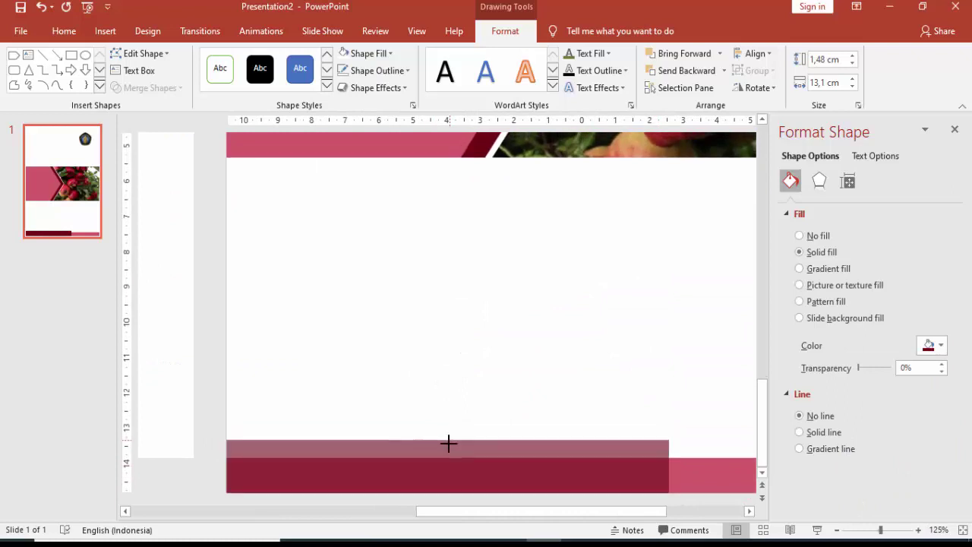
{"action": "left_click", "coordinate": [651, 401]}
{"action": "left_click_drag", "start_coordinate": [581, 511], "coordinate": [726, 514]}
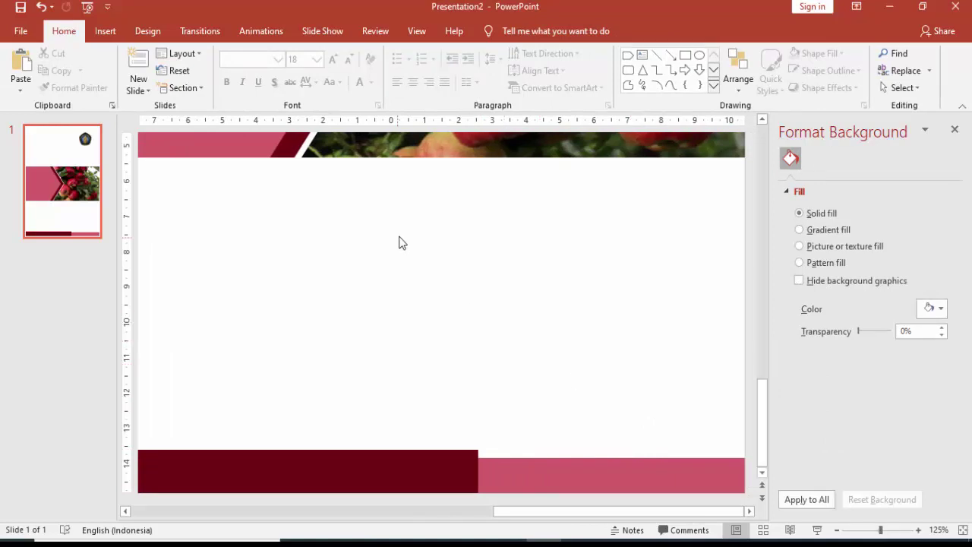
{"action": "left_click", "coordinate": [105, 30]}
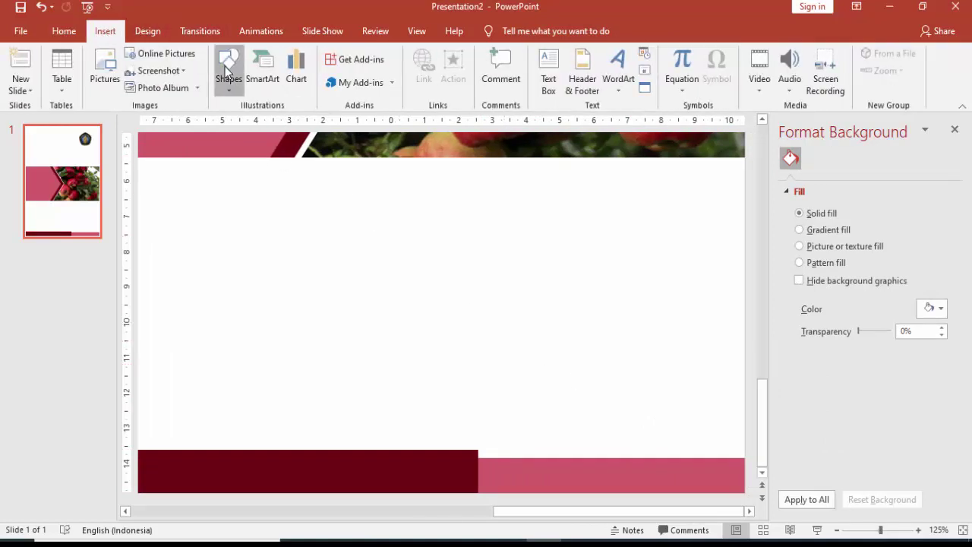
- Draw a freeform trapezoid over the right end of the maroon bar
{"action": "left_click", "coordinate": [225, 66]}
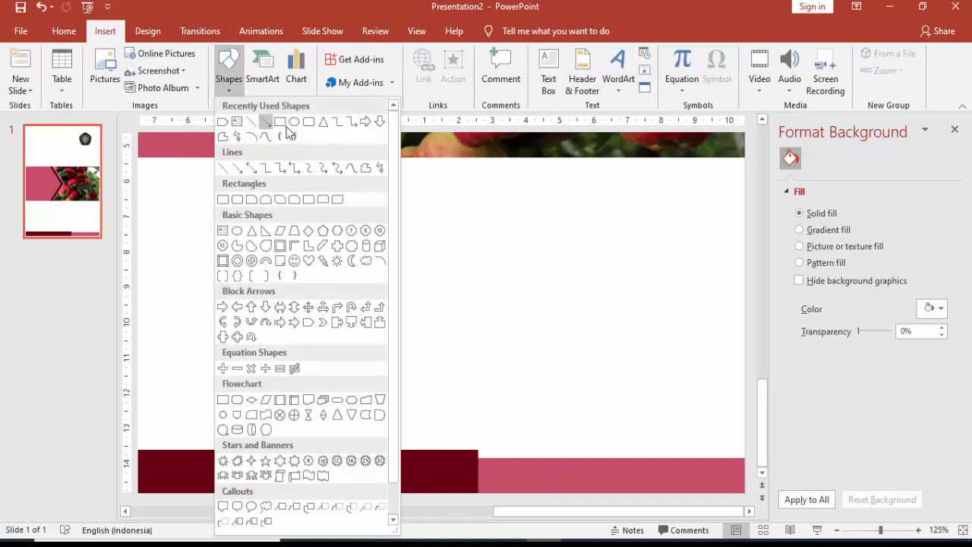
{"action": "left_click", "coordinate": [222, 137]}
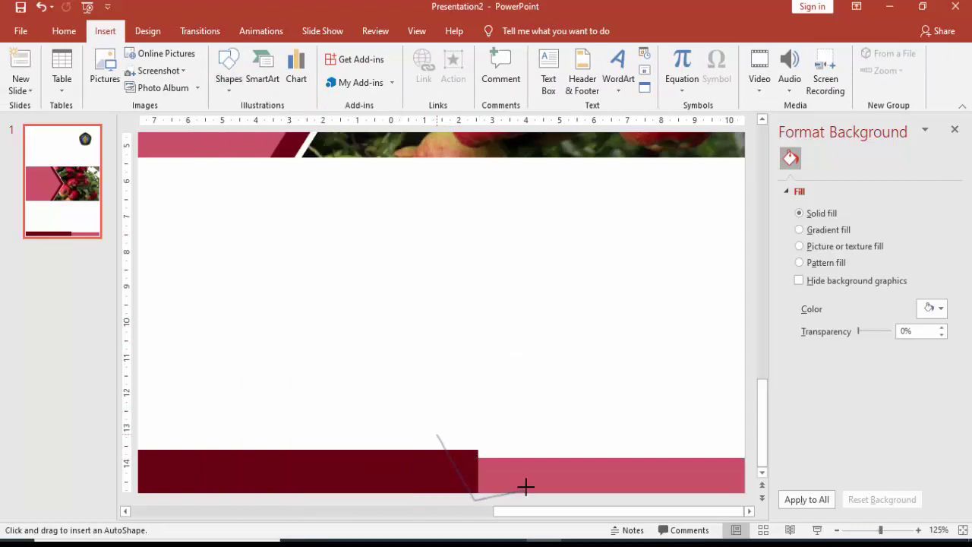
{"action": "left_click", "coordinate": [530, 432]}
{"action": "left_click", "coordinate": [436, 434]}
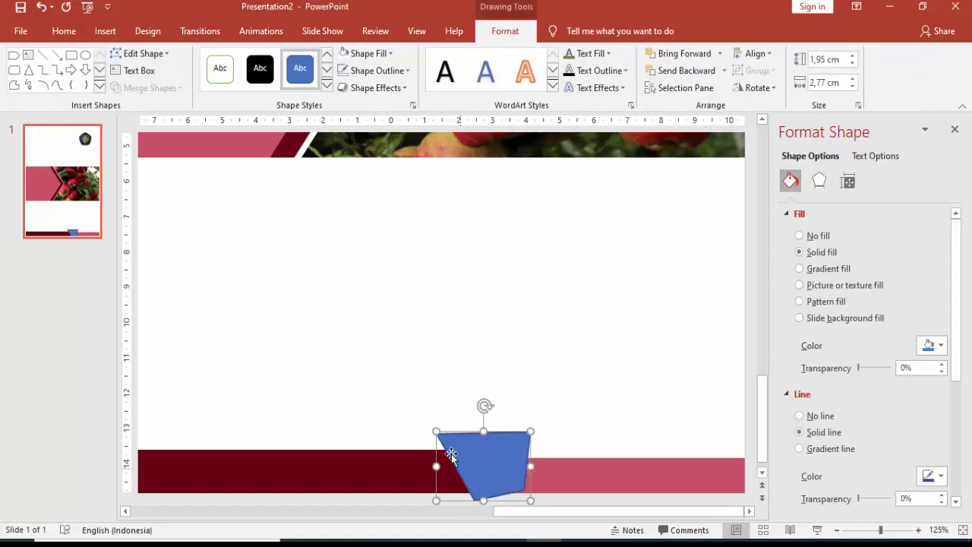
- Subtract the trapezoid from the maroon bar with Merge Shapes to slant its edge
{"action": "left_click", "coordinate": [385, 463]}
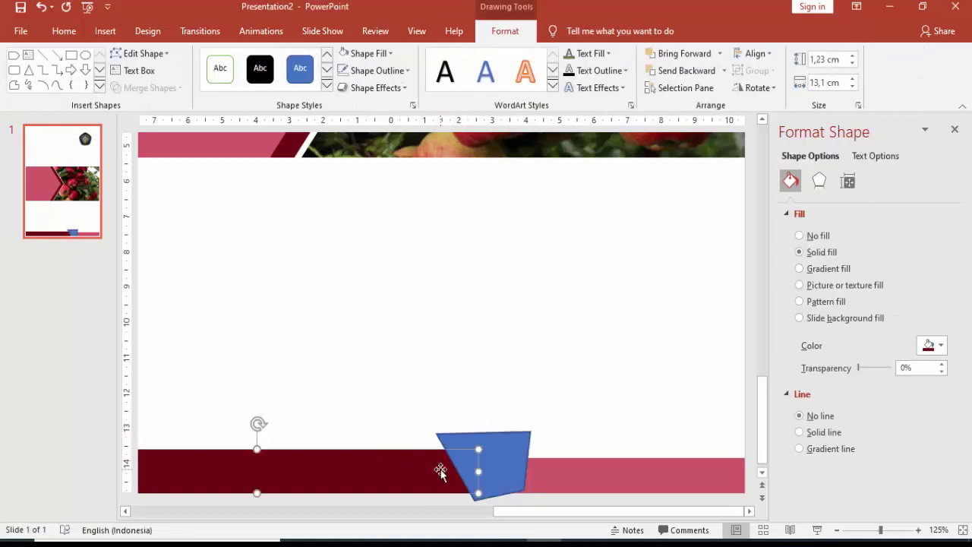
{"action": "left_click", "coordinate": [505, 459], "text": "shift"}
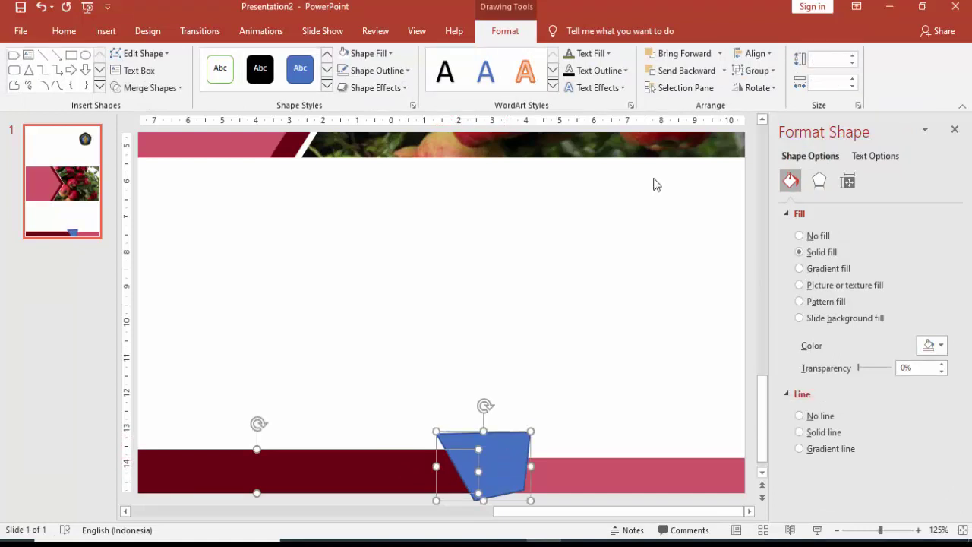
{"action": "left_click", "coordinate": [148, 87]}
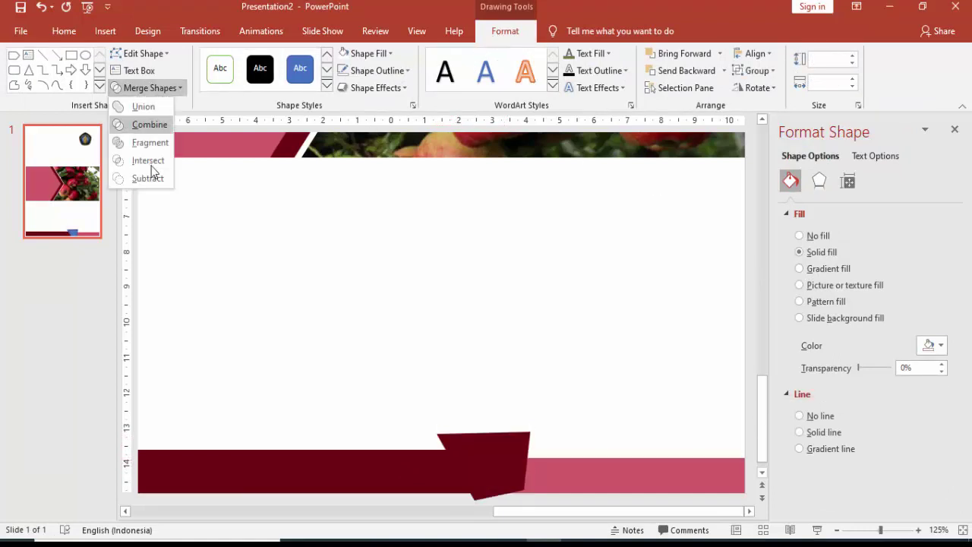
{"action": "left_click", "coordinate": [149, 177]}
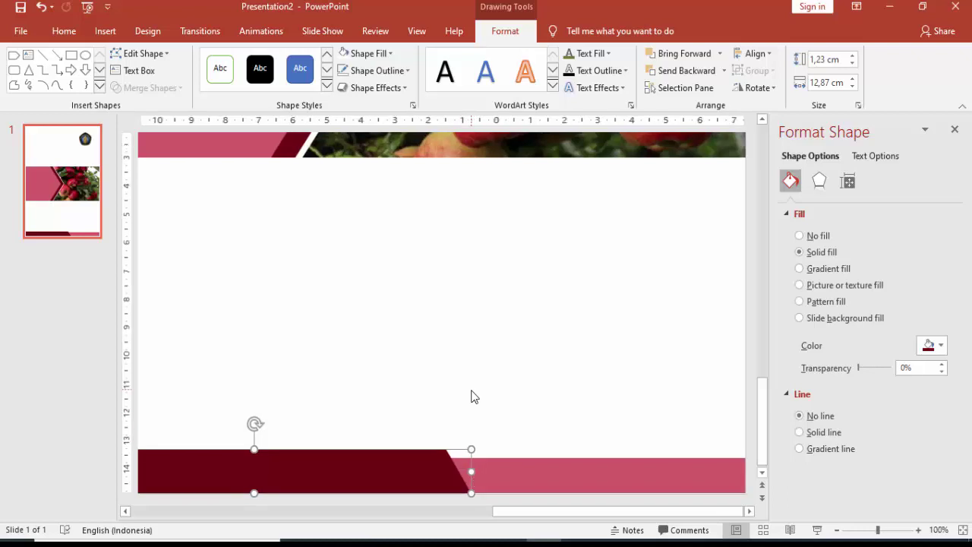
{"action": "scroll", "coordinate": [473, 402], "scroll_direction": "down", "scroll_amount": 5}
{"action": "scroll", "coordinate": [486, 408], "scroll_direction": "down", "scroll_amount": 3}
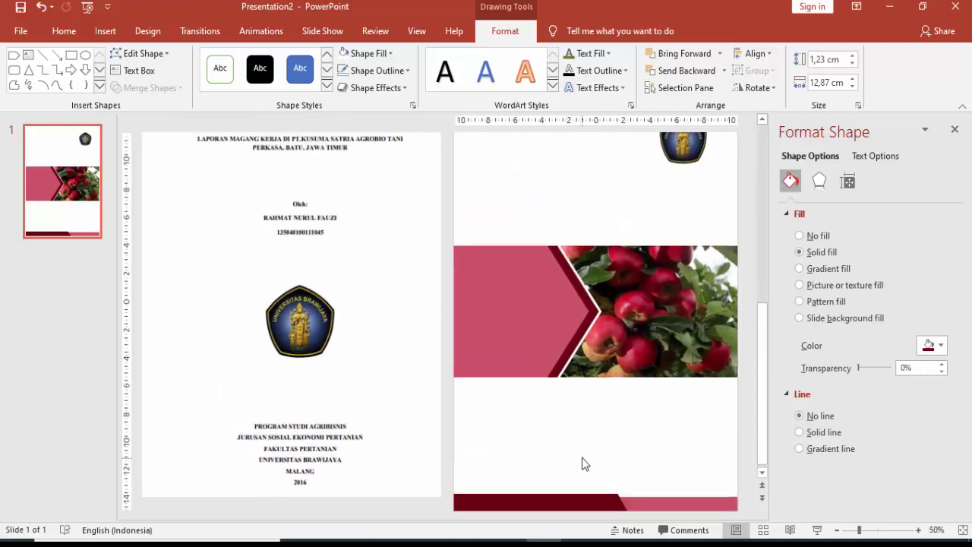
{"action": "left_click", "coordinate": [581, 457]}
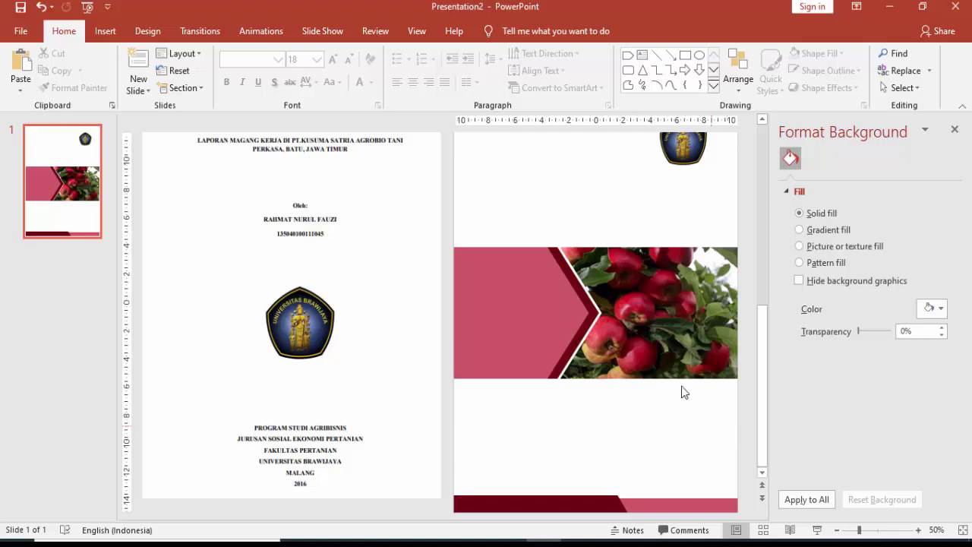
{"action": "scroll", "coordinate": [725, 161], "scroll_direction": "up", "scroll_amount": 2}
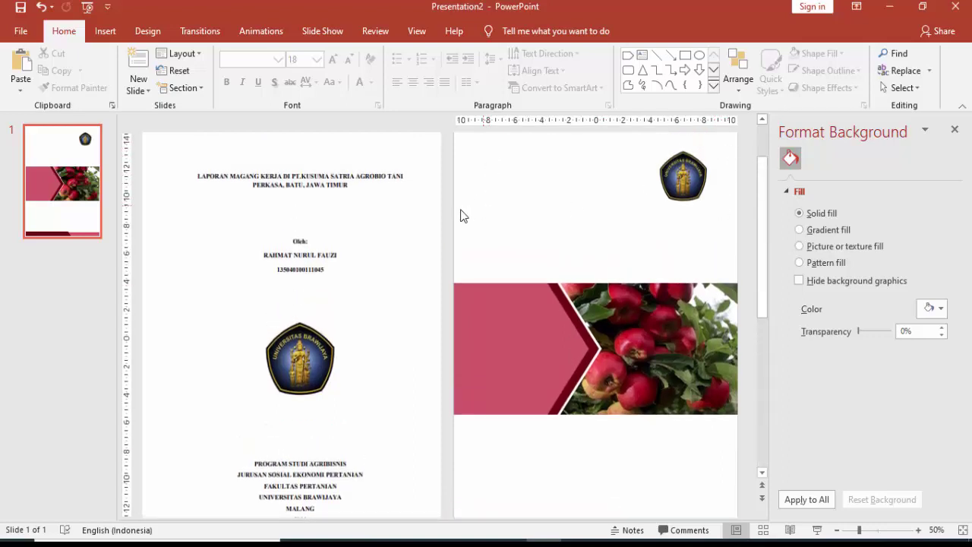
{"action": "scroll", "coordinate": [334, 176], "scroll_direction": "up", "scroll_amount": 2}
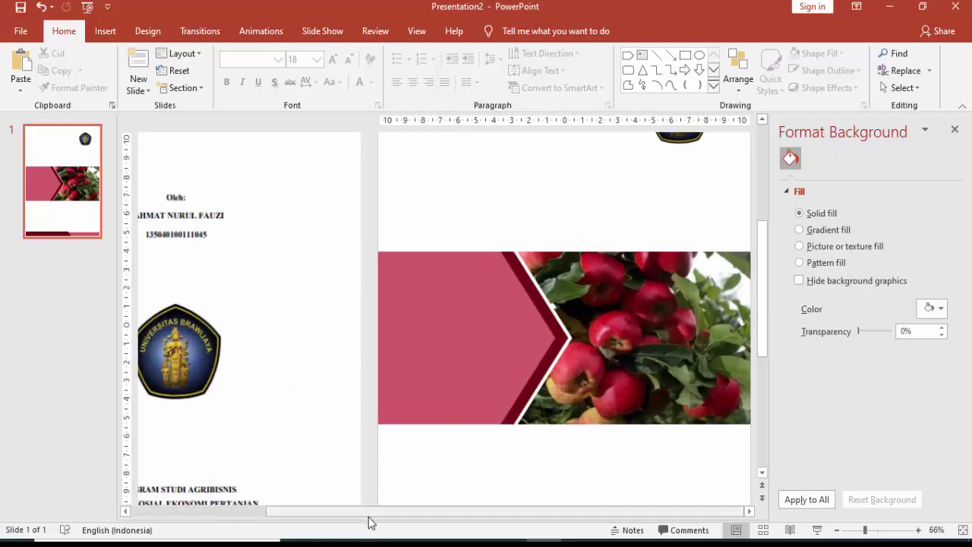
{"action": "left_click_drag", "start_coordinate": [307, 512], "coordinate": [250, 511]}
{"action": "scroll", "coordinate": [249, 211], "scroll_direction": "up", "scroll_amount": 2}
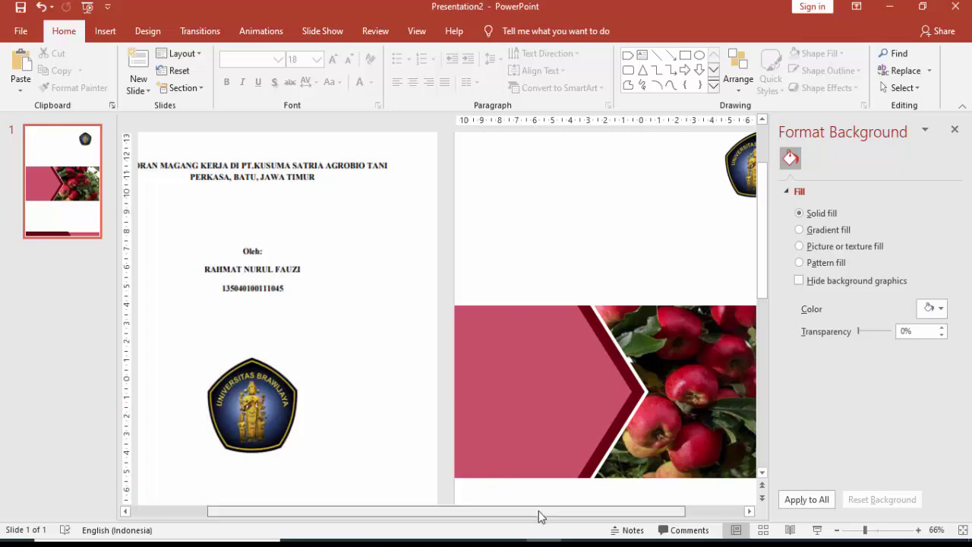
{"action": "left_click_drag", "start_coordinate": [540, 511], "coordinate": [663, 511]}
{"action": "scroll", "coordinate": [702, 293], "scroll_direction": "down", "scroll_amount": 2}
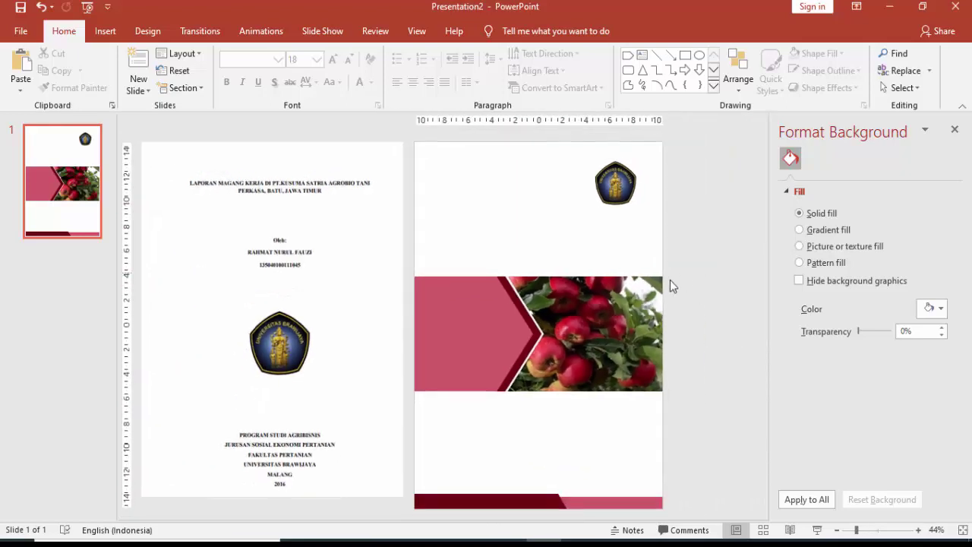
{"action": "scroll", "coordinate": [660, 364], "scroll_direction": "down", "scroll_amount": 1}
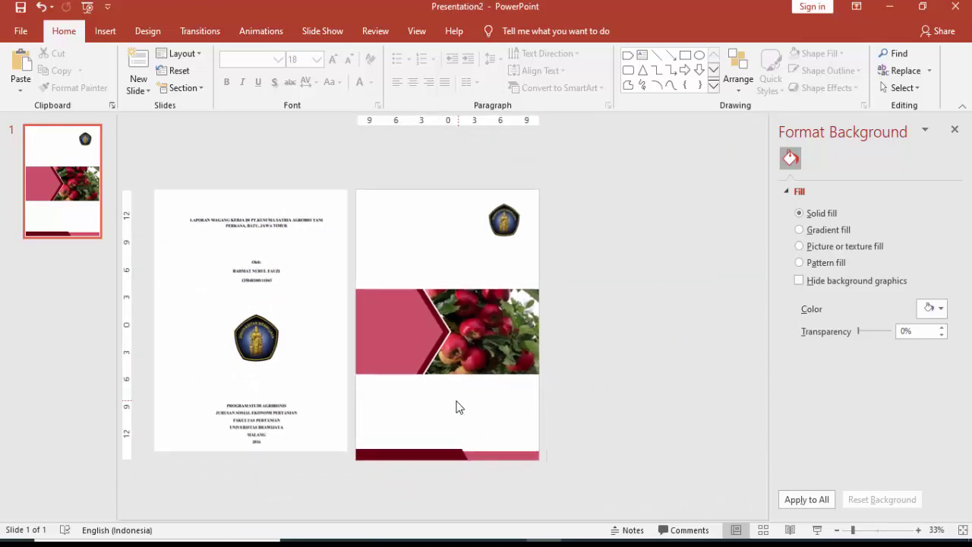
{"action": "scroll", "coordinate": [494, 237], "scroll_direction": "up", "scroll_amount": 1}
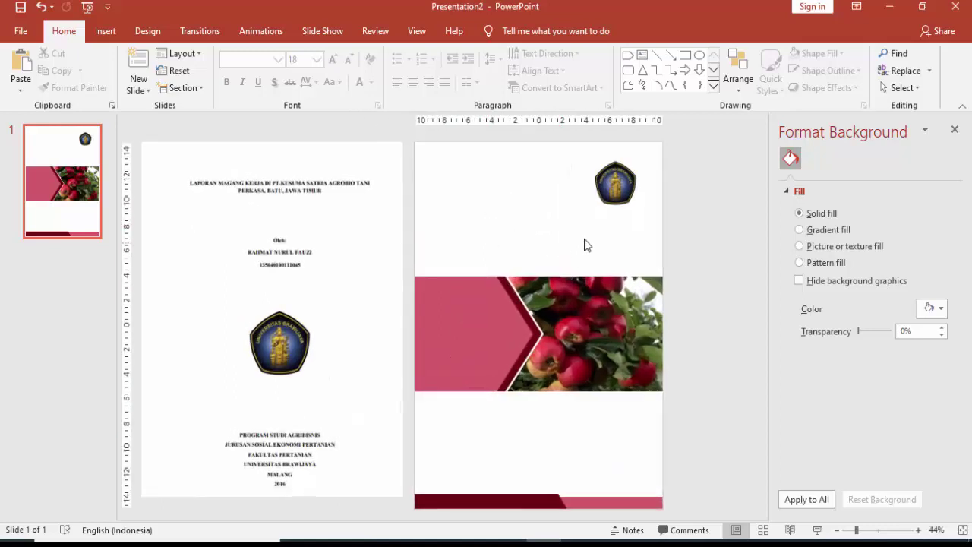
{"action": "scroll", "coordinate": [665, 190], "scroll_direction": "up", "scroll_amount": 1}
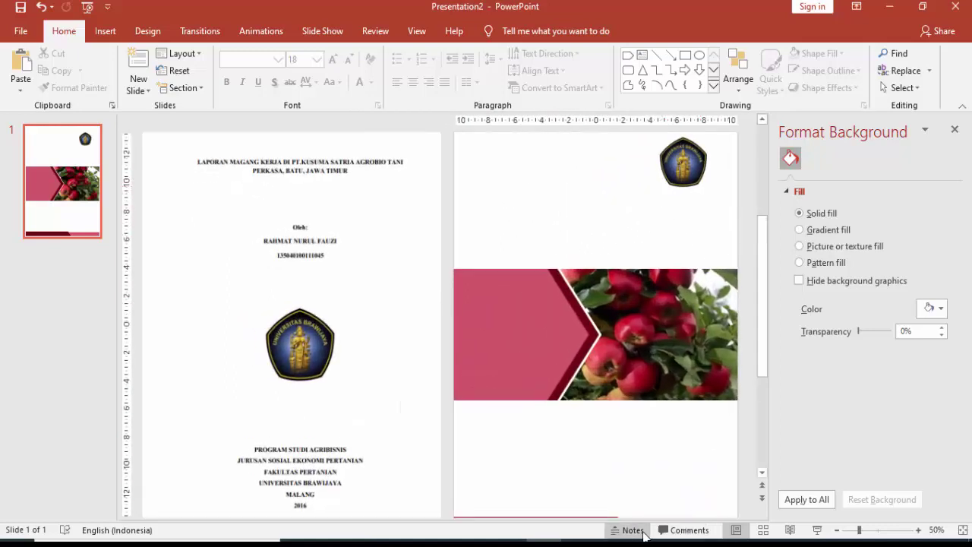
{"action": "scroll", "coordinate": [730, 235], "scroll_direction": "up", "scroll_amount": 1}
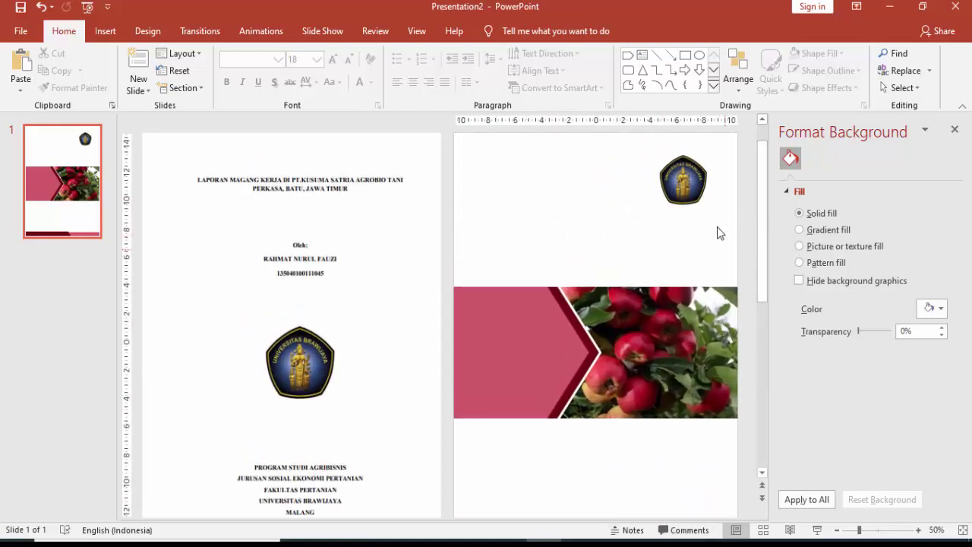
- Add a text box reading 'UNIVERSITAS BRAWIJAYA', narrowed to wrap onto two lines
{"action": "left_click", "coordinate": [105, 31]}
{"action": "left_click", "coordinate": [553, 66]}
{"action": "left_click", "coordinate": [560, 216]}
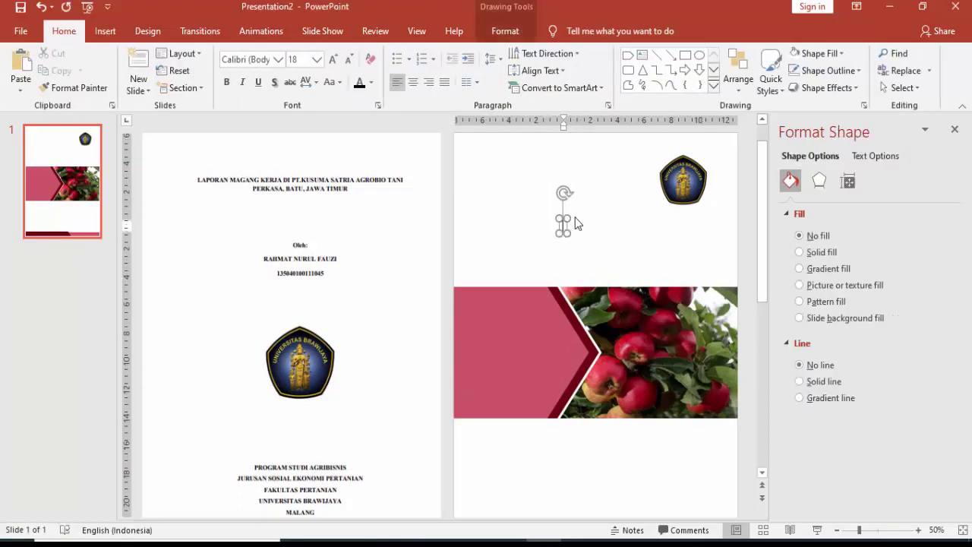
{"action": "type", "text": "UN"}
{"action": "type", "text": "IV"}
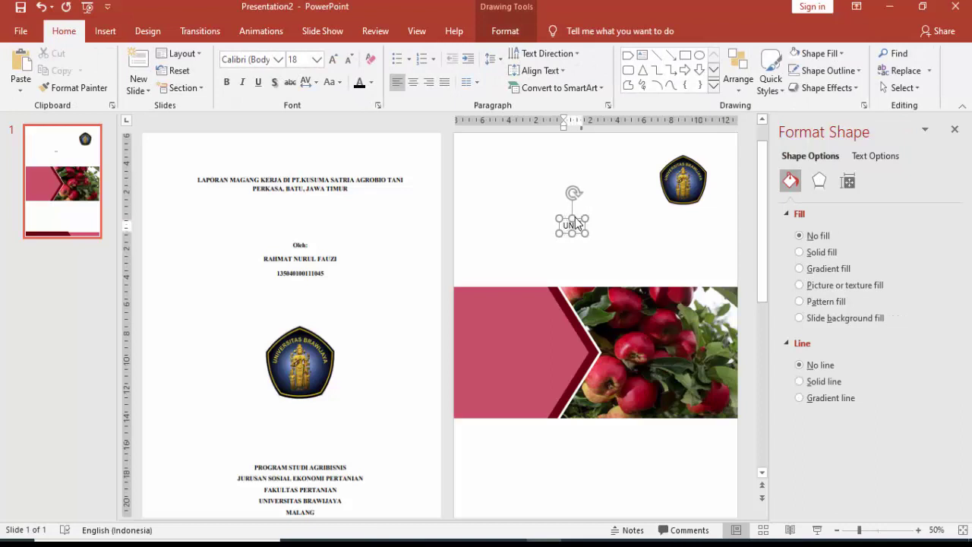
{"action": "type", "text": "ERSITAS"}
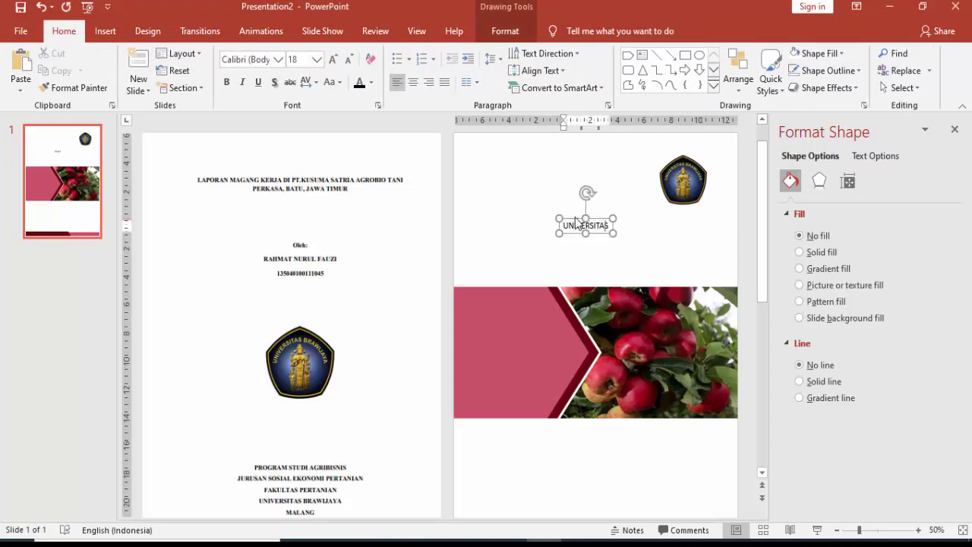
{"action": "type", "text": " BRAWIJA"}
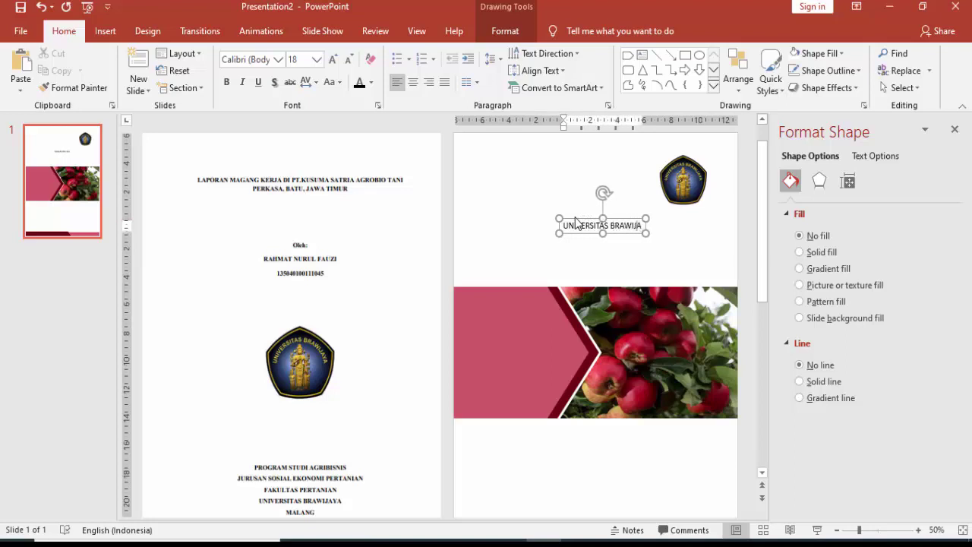
{"action": "type", "text": "YA"}
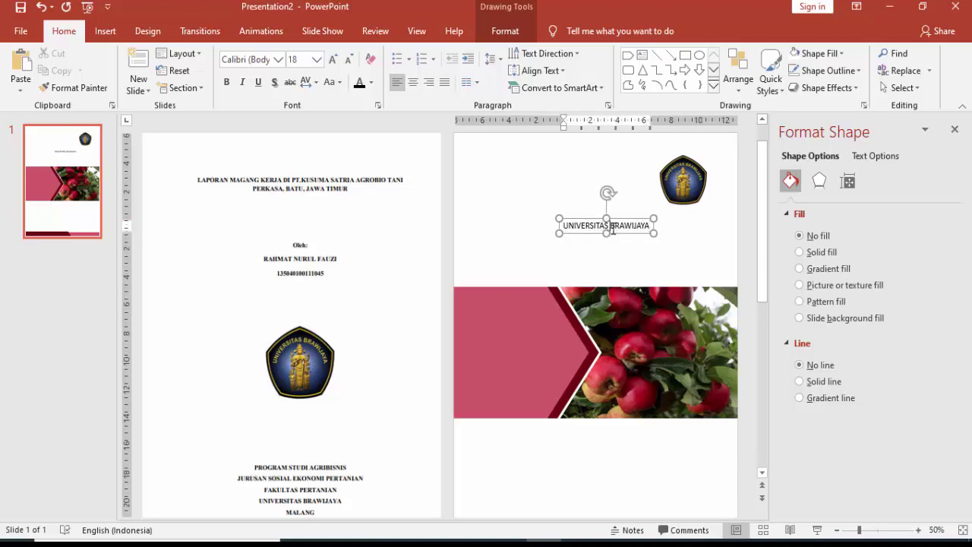
{"action": "mouse_move", "coordinate": [656, 225]}
{"action": "left_mouse_down"}
{"action": "mouse_move", "coordinate": [615, 226]}
{"action": "mouse_move", "coordinate": [698, 205]}
{"action": "left_mouse_up"}
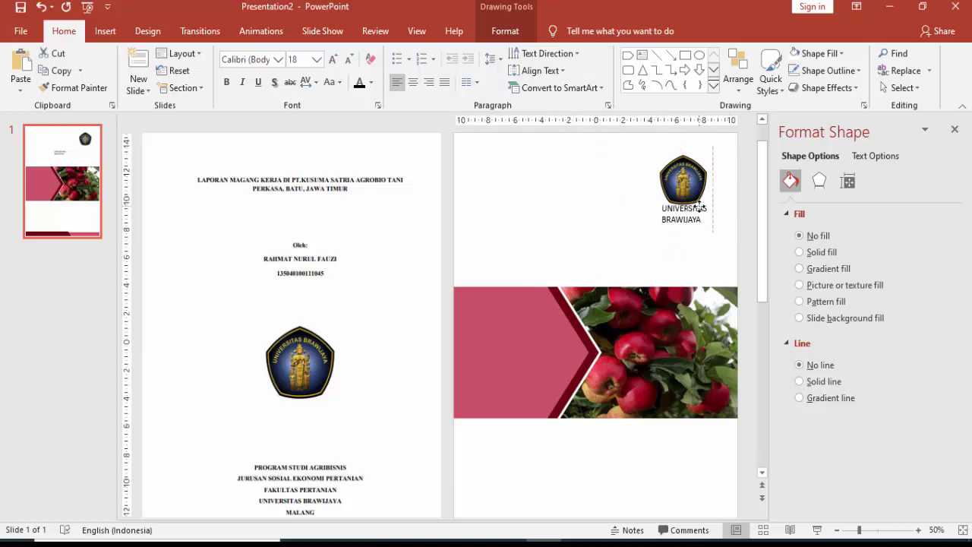
- Centre the label, set it to Montserrat 12 pt, and place it under the logo
{"action": "left_click", "coordinate": [413, 81]}
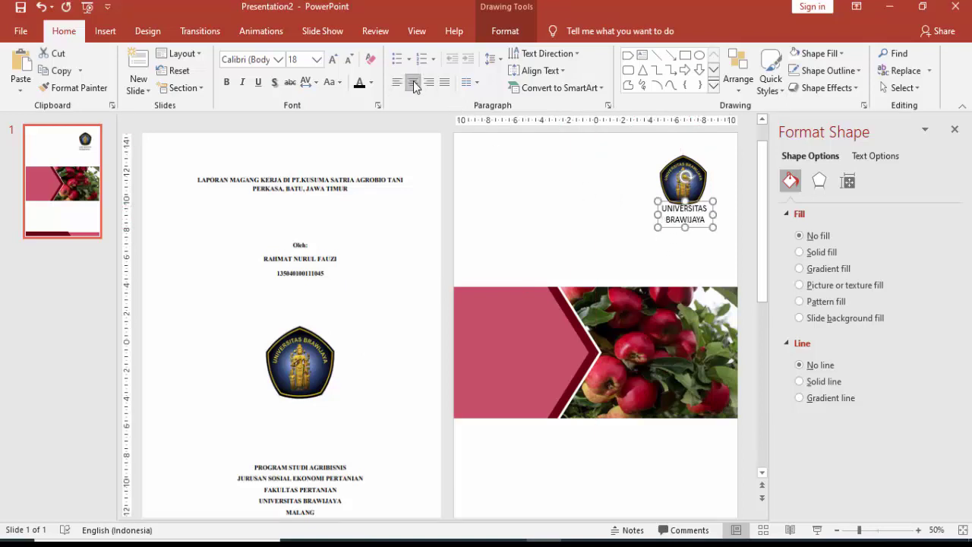
{"action": "left_click", "coordinate": [242, 59]}
{"action": "type", "text": "Montserrat"}
{"action": "key", "text": "Return"}
{"action": "scroll", "coordinate": [747, 170], "scroll_direction": "up", "scroll_amount": 5}
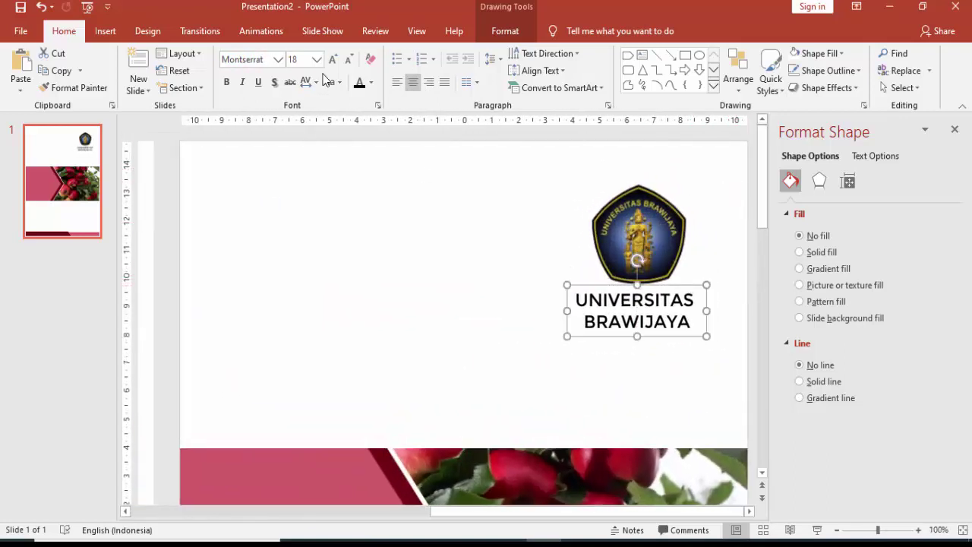
{"action": "left_click", "coordinate": [316, 60]}
{"action": "left_click", "coordinate": [295, 146]}
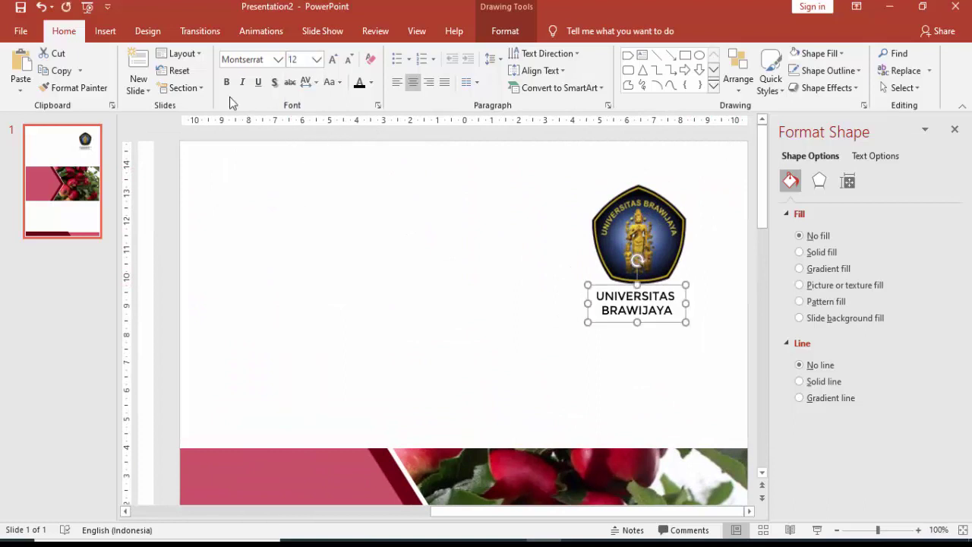
{"action": "left_click_drag", "start_coordinate": [672, 289], "coordinate": [672, 290]}
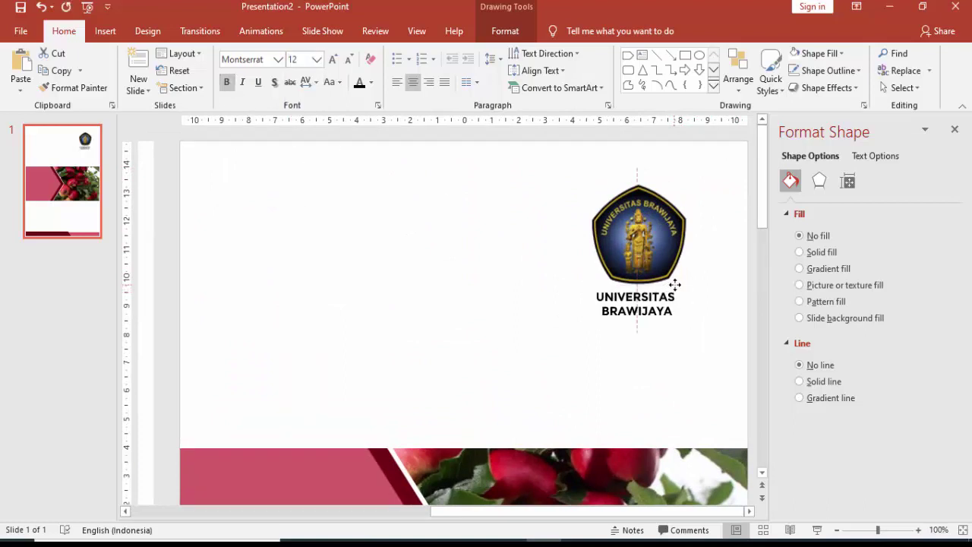
- Align the logo and its label centred on each other with Align Center
{"action": "left_click", "coordinate": [656, 250]}
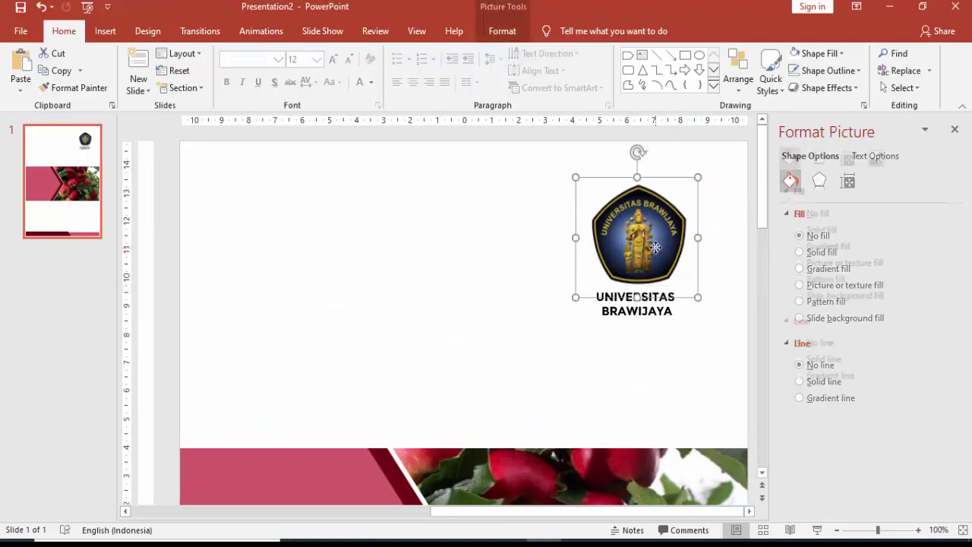
{"action": "left_click", "coordinate": [657, 322], "text": "shift"}
{"action": "left_click_drag", "start_coordinate": [658, 322], "coordinate": [667, 324]}
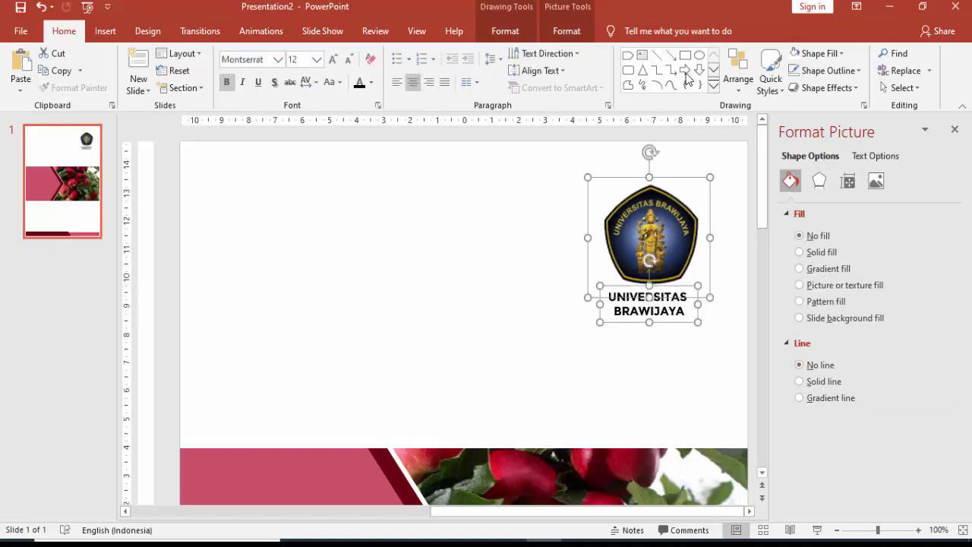
{"action": "left_click", "coordinate": [567, 30]}
{"action": "left_click", "coordinate": [771, 53]}
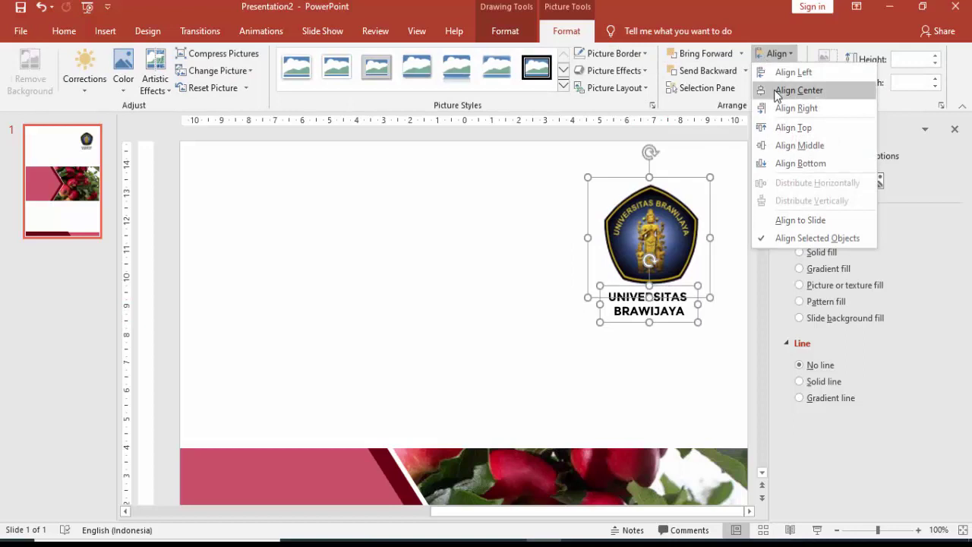
{"action": "left_click", "coordinate": [779, 91]}
{"action": "left_click", "coordinate": [677, 347]}
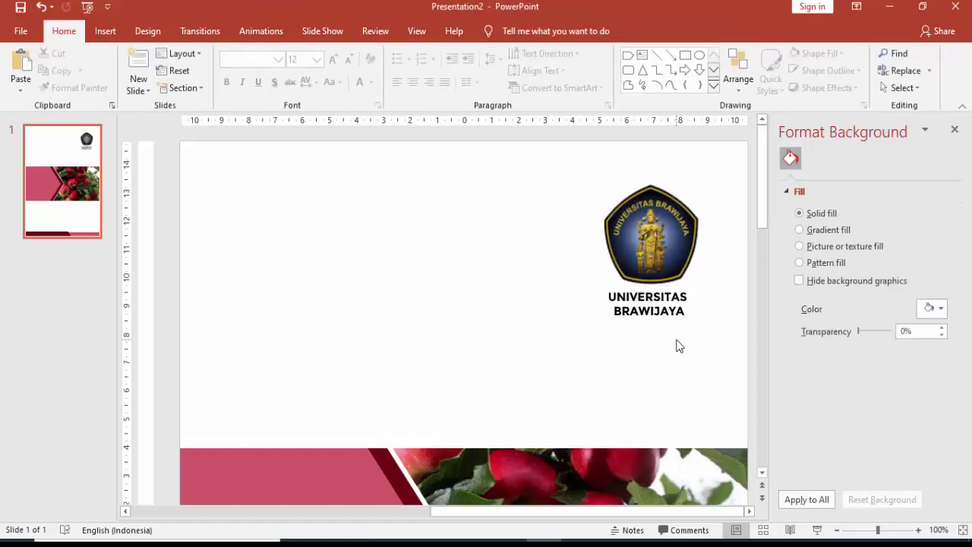
{"action": "scroll", "coordinate": [676, 338], "scroll_direction": "down", "scroll_amount": 3, "text": "ctrl"}
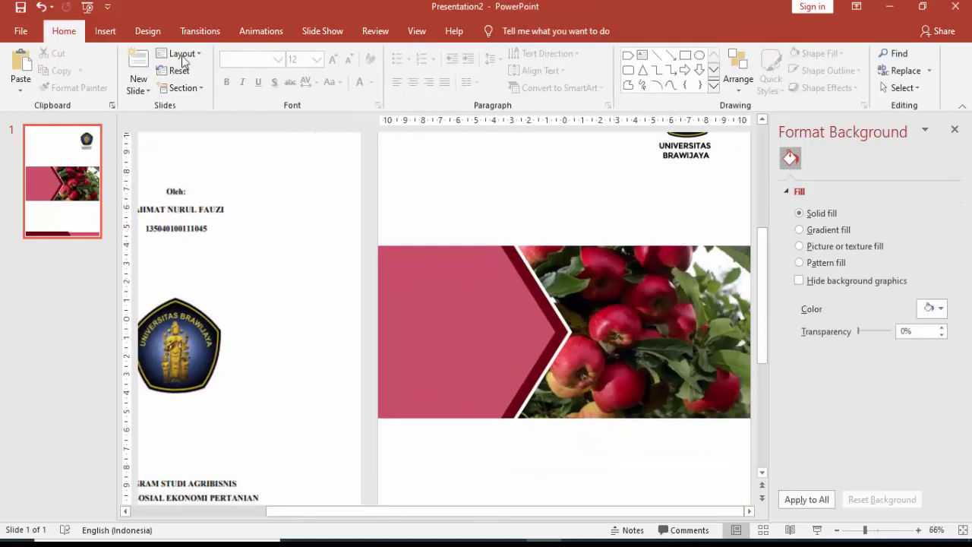
- Add a right-aligned text box with the title 'LAPORAN MAGANG KERJA' above the photo band
{"action": "left_click", "coordinate": [104, 31]}
{"action": "left_click", "coordinate": [548, 79]}
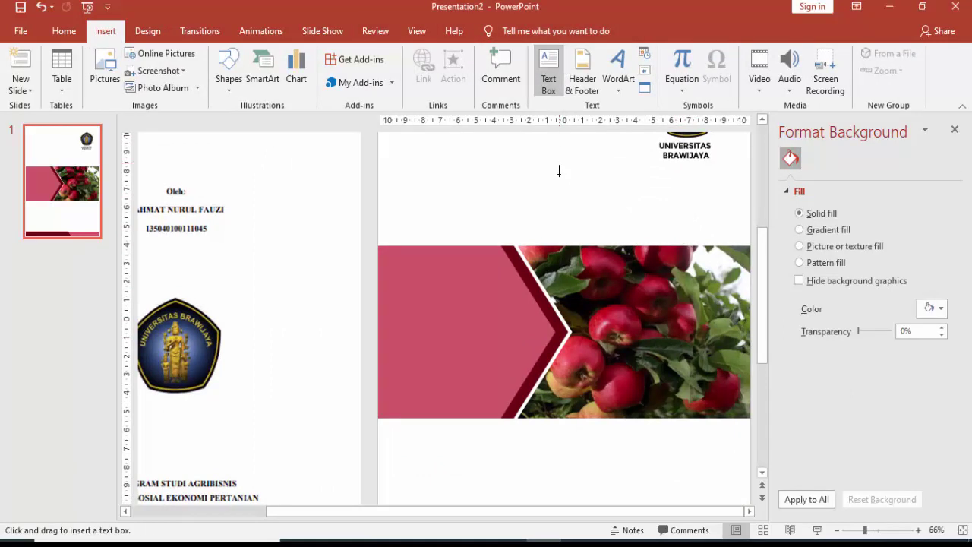
{"action": "left_click", "coordinate": [507, 184]}
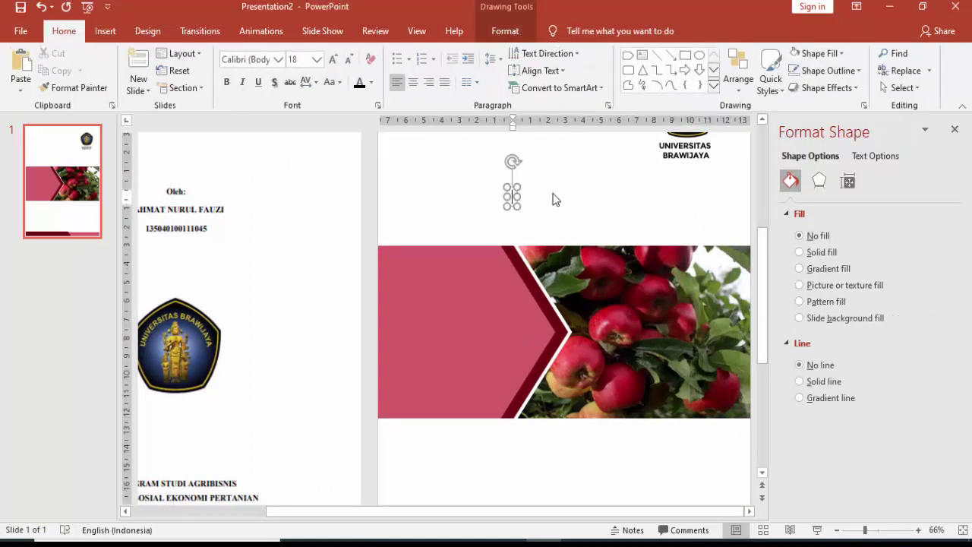
{"action": "type", "text": "LAPORAN"}
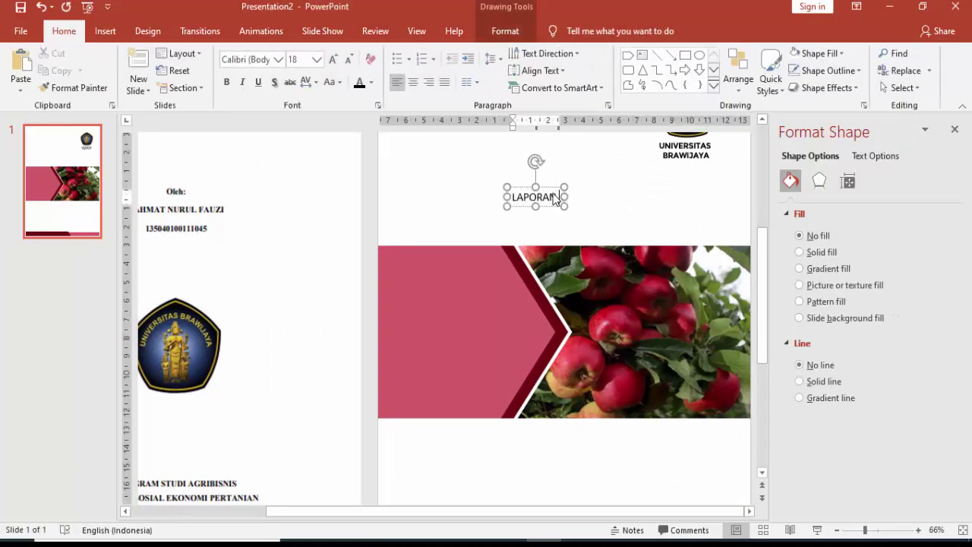
{"action": "type", "text": " MAGANG KERJ"}
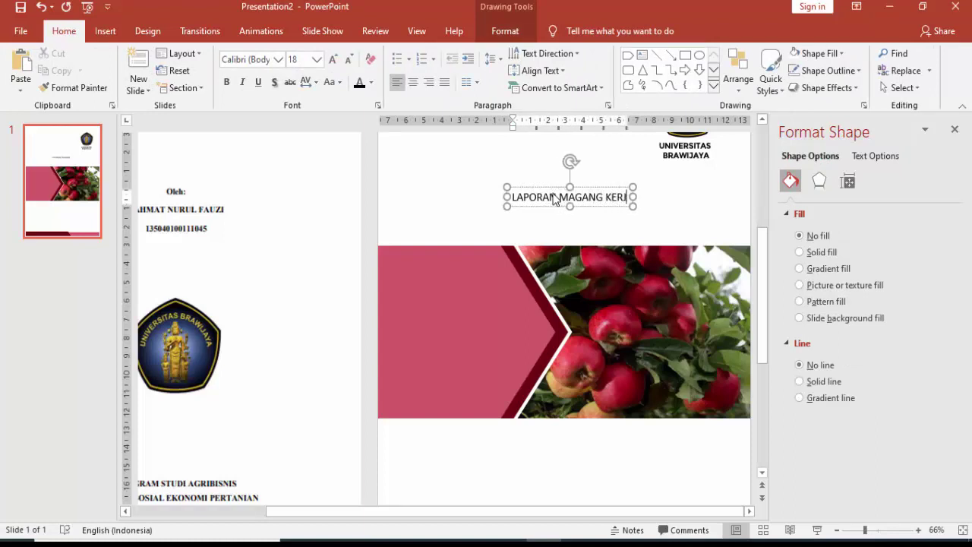
{"action": "type", "text": "A"}
{"action": "left_click", "coordinate": [586, 189]}
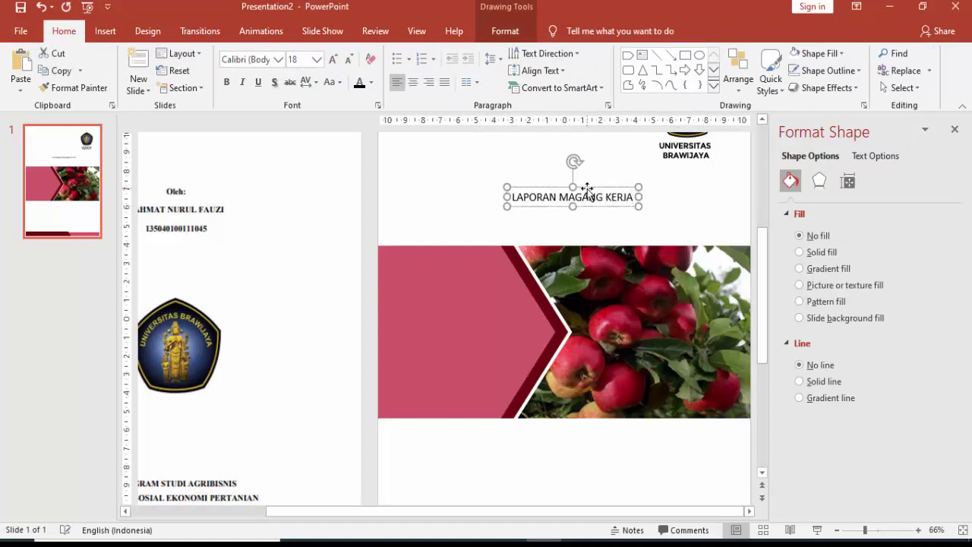
{"action": "left_click", "coordinate": [429, 85]}
- Format the title in dark red Gotham Bold 24 pt under the logo, then duplicate it
{"action": "left_click", "coordinate": [266, 59]}
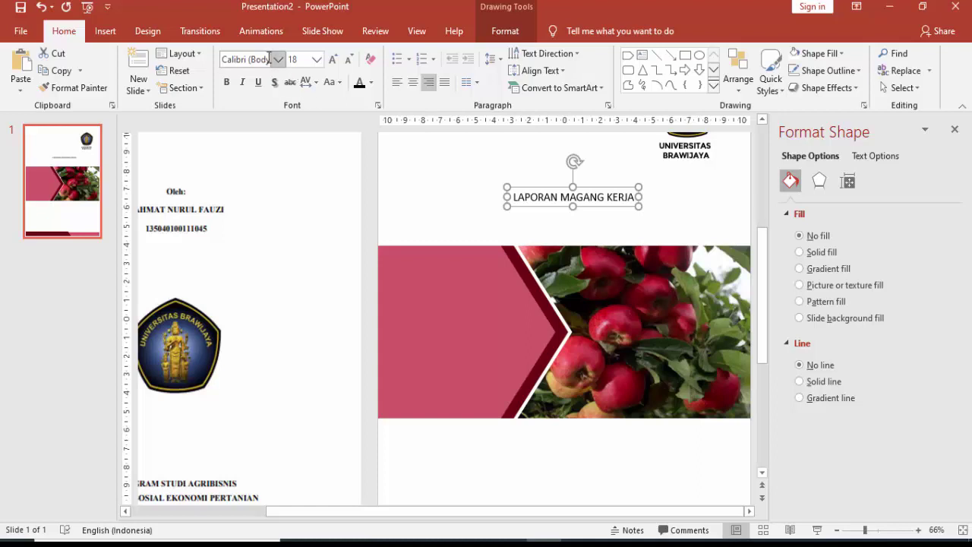
{"action": "type", "text": "GaberBold"}
{"action": "type", "text": "Gotham Bold"}
{"action": "key", "text": "Return"}
{"action": "left_click", "coordinate": [316, 60]}
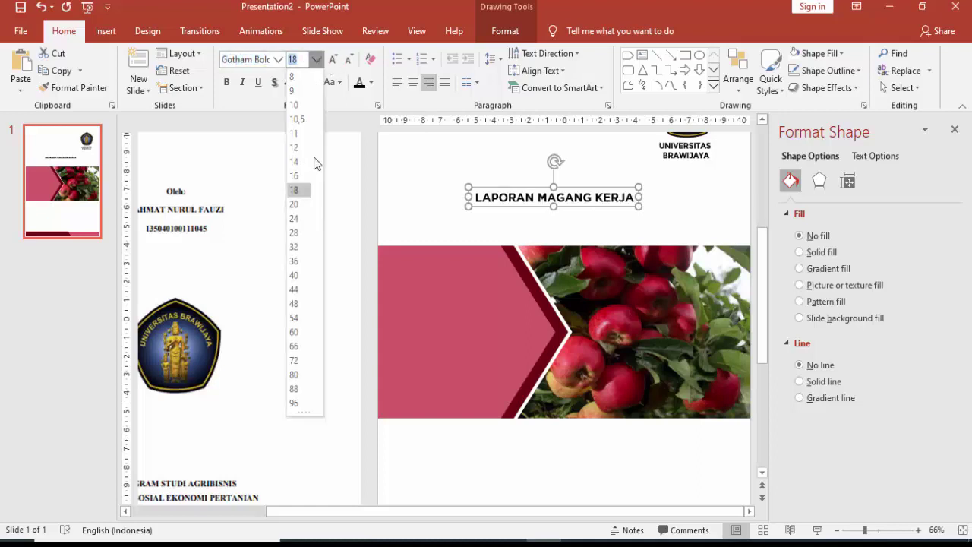
{"action": "left_click", "coordinate": [296, 218]}
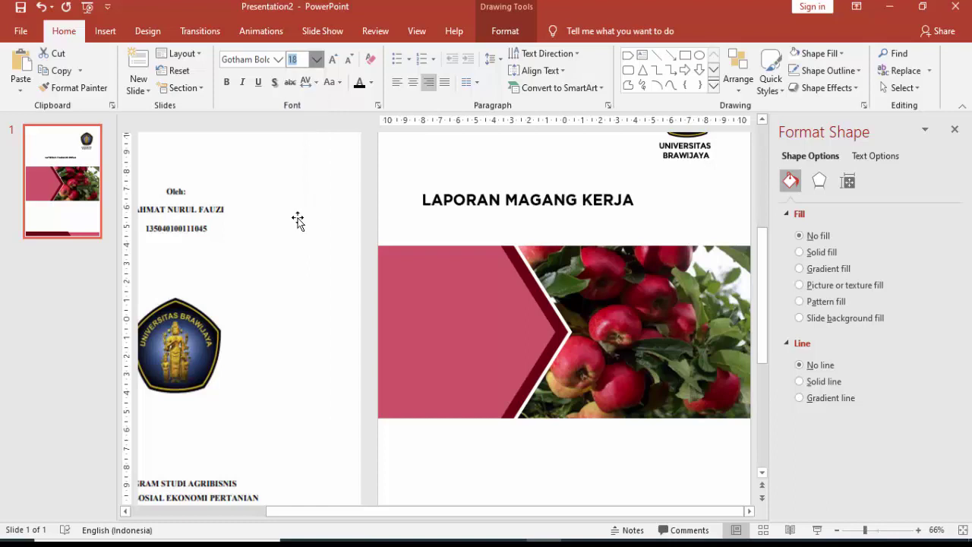
{"action": "left_click_drag", "start_coordinate": [527, 180], "coordinate": [547, 182]}
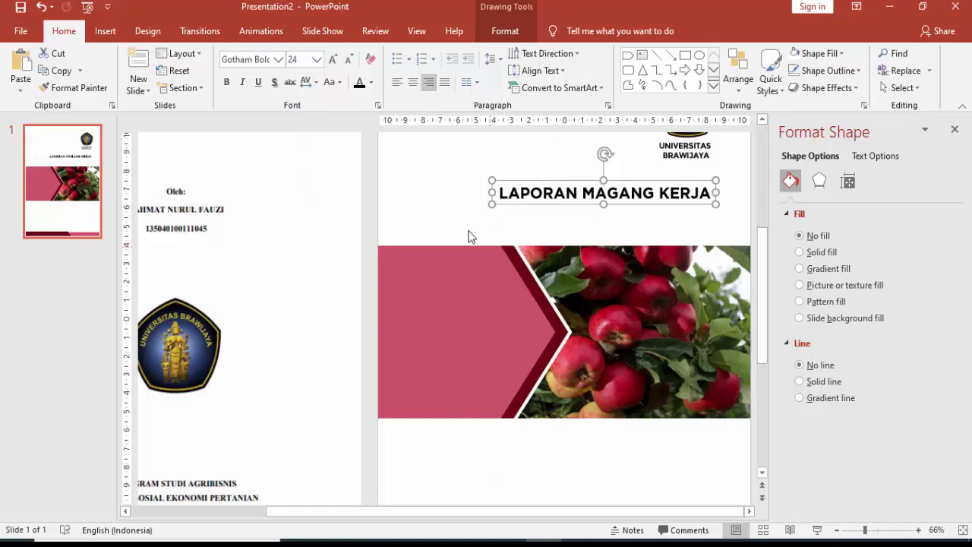
{"action": "left_click", "coordinate": [372, 83]}
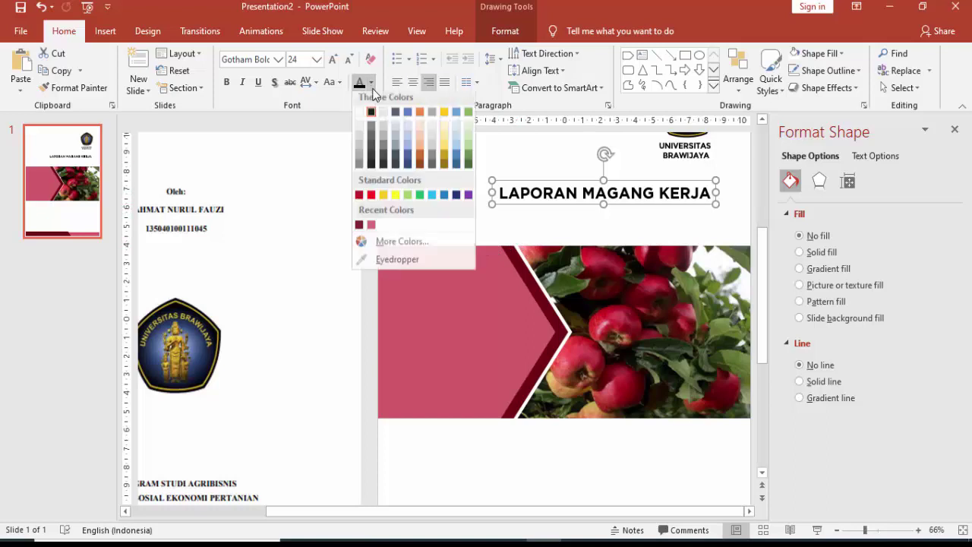
{"action": "left_click", "coordinate": [359, 229]}
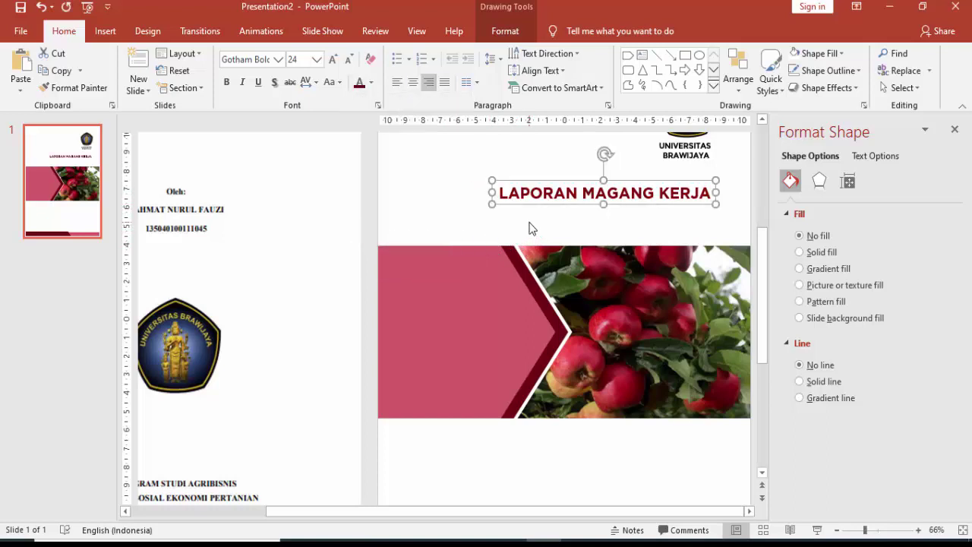
{"action": "key", "text": "ctrl+d"}
- Place the title copy below it at 16 pt and start retyping it as 'DI PT'
{"action": "left_click_drag", "start_coordinate": [570, 212], "coordinate": [564, 223]}
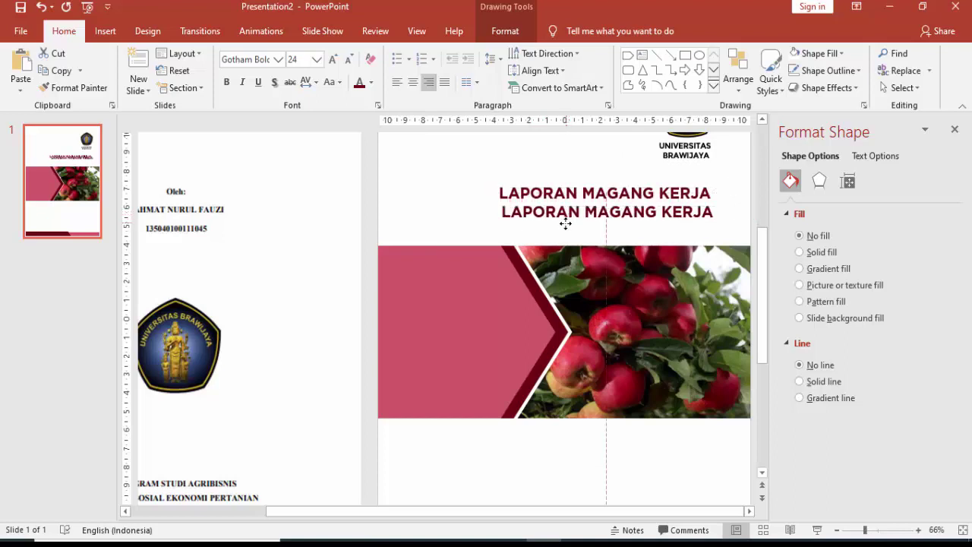
{"action": "left_click", "coordinate": [316, 59]}
{"action": "left_click", "coordinate": [303, 177]}
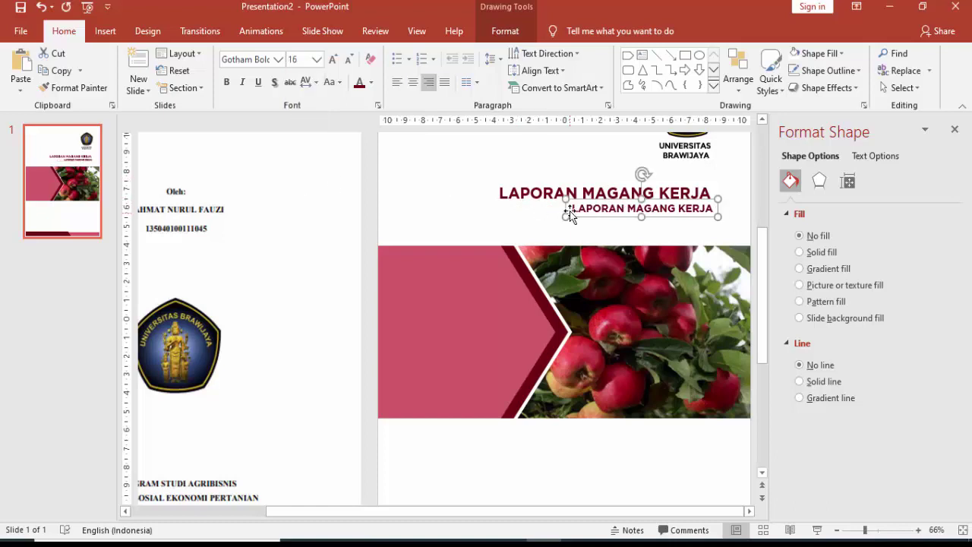
{"action": "left_click_drag", "start_coordinate": [574, 208], "coordinate": [709, 212]}
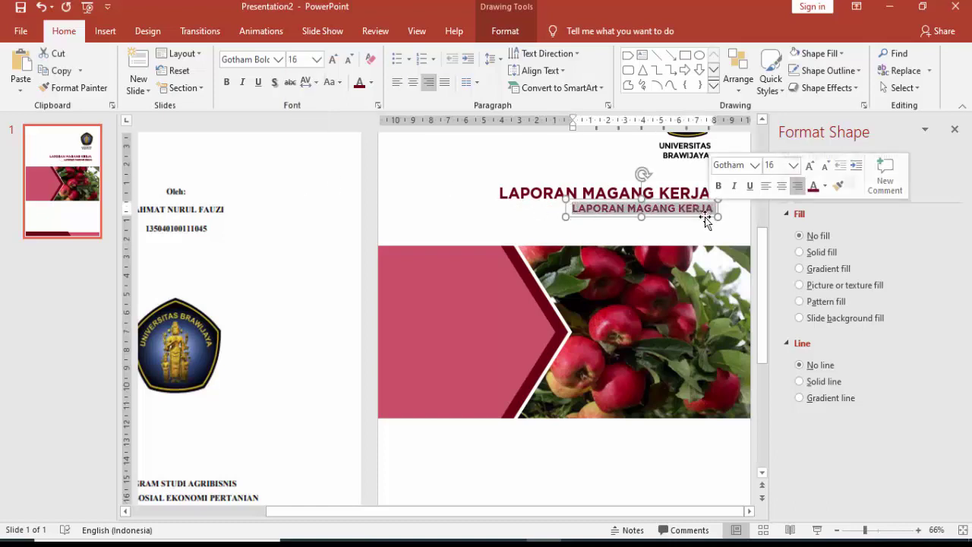
{"action": "type", "text": "DI PT"}
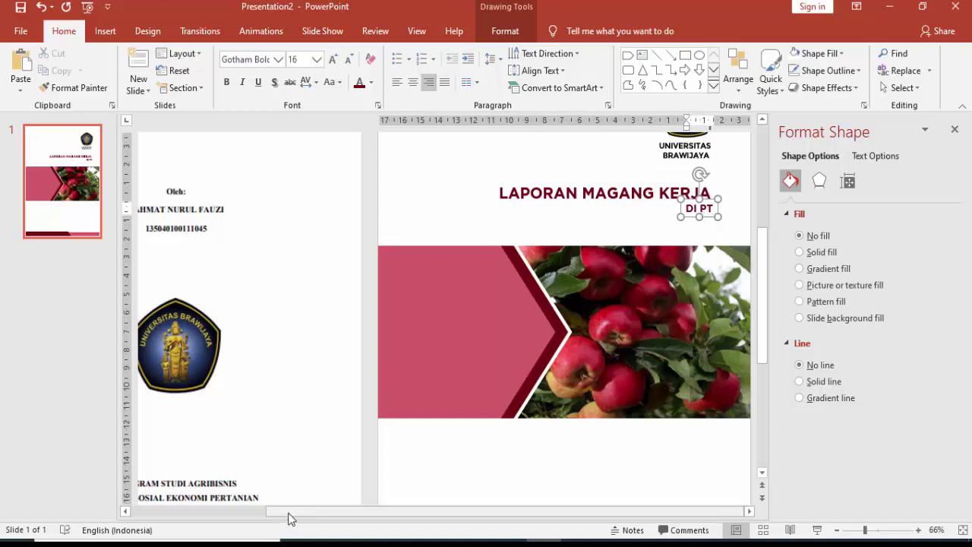
- Complete the line as 'DI PT. KUSUMA SATRIA AGROBIO TANI PERKASA' and copy it below
{"action": "left_click_drag", "start_coordinate": [292, 511], "coordinate": [250, 511]}
{"action": "scroll", "coordinate": [234, 502], "scroll_direction": "down", "scroll_amount": 3}
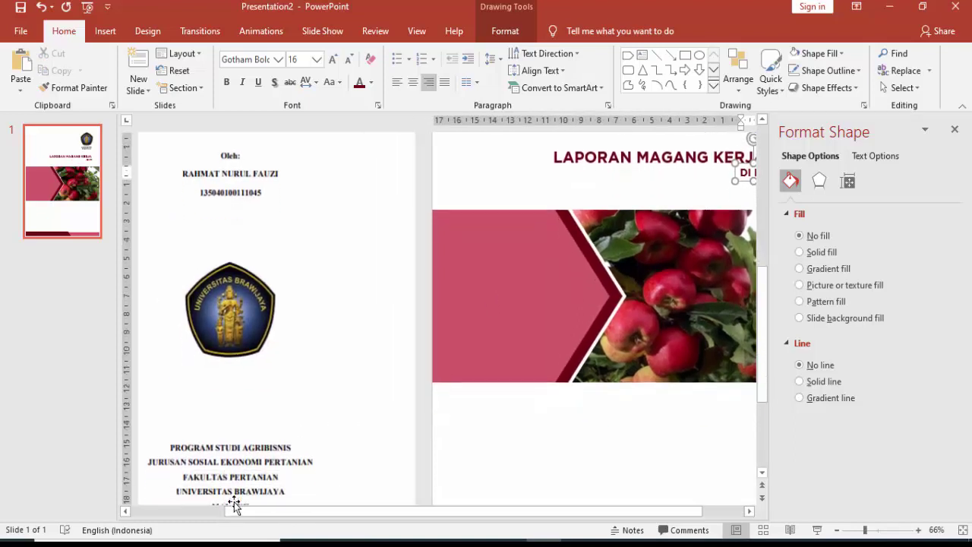
{"action": "scroll", "coordinate": [265, 420], "scroll_direction": "up", "scroll_amount": 3}
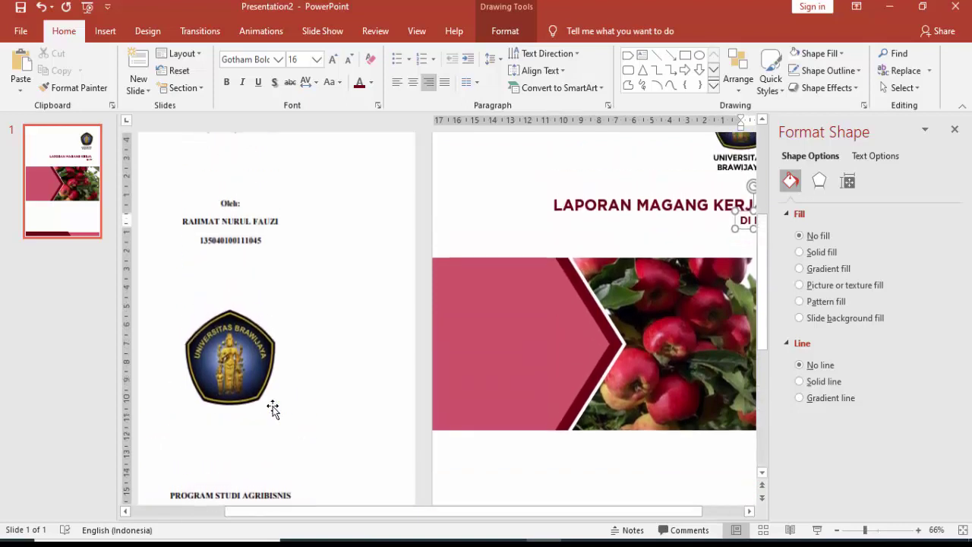
{"action": "scroll", "coordinate": [271, 406], "scroll_direction": "up", "scroll_amount": 3}
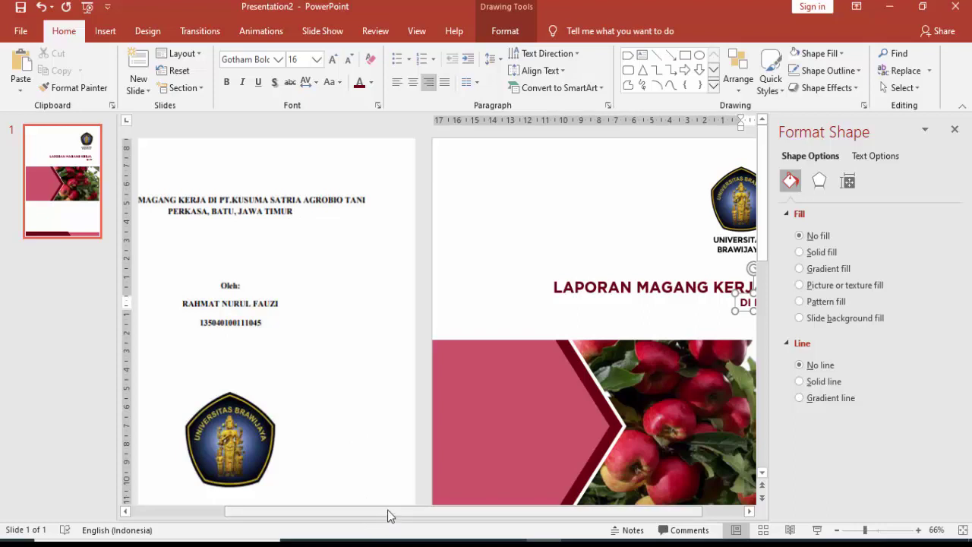
{"action": "left_click_drag", "start_coordinate": [389, 510], "coordinate": [487, 510]}
{"action": "left_click_drag", "start_coordinate": [538, 519], "coordinate": [544, 519]}
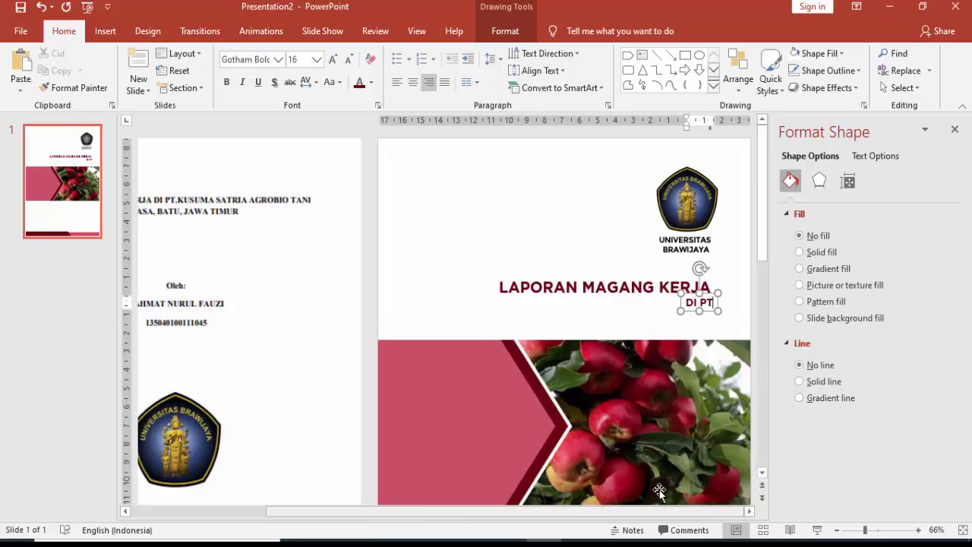
{"action": "type", "text": ". "}
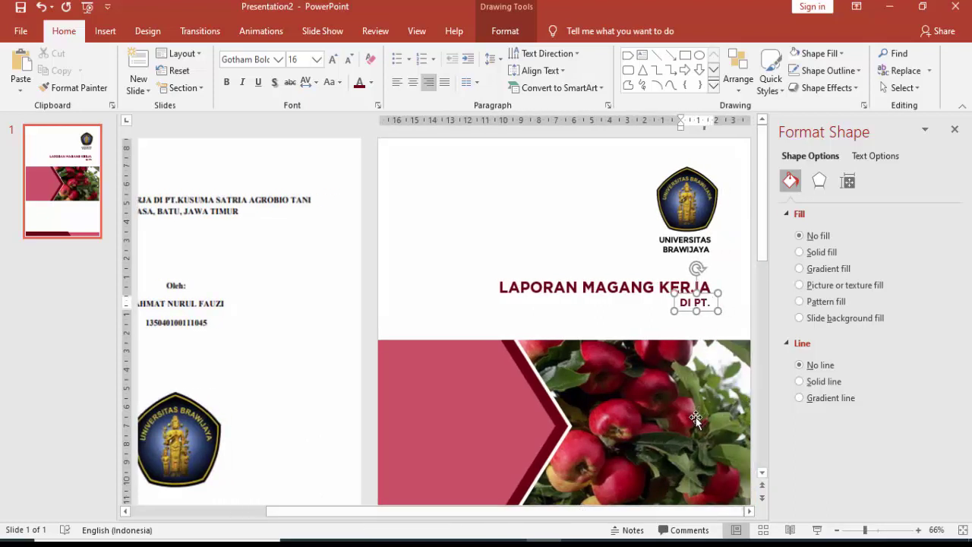
{"action": "type", "text": "KUS"}
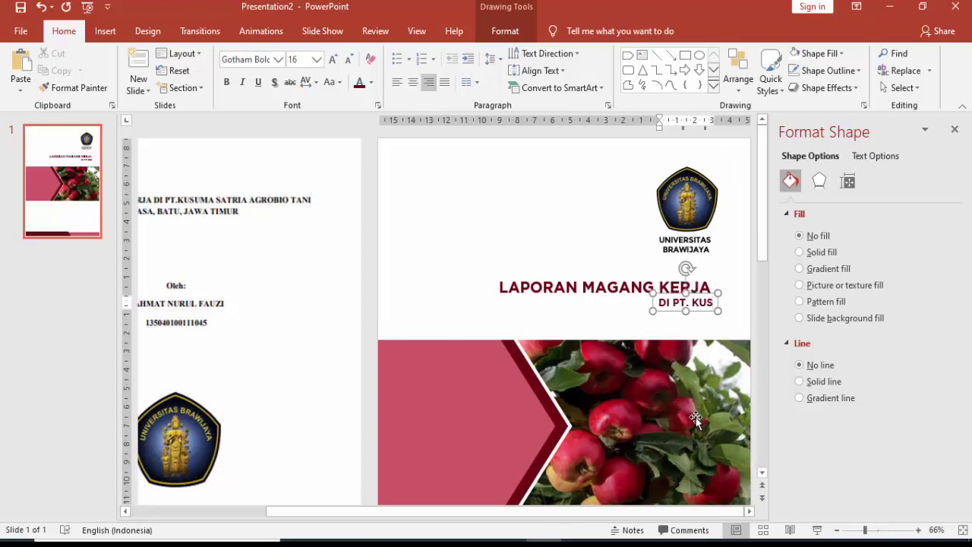
{"action": "type", "text": "UMA "}
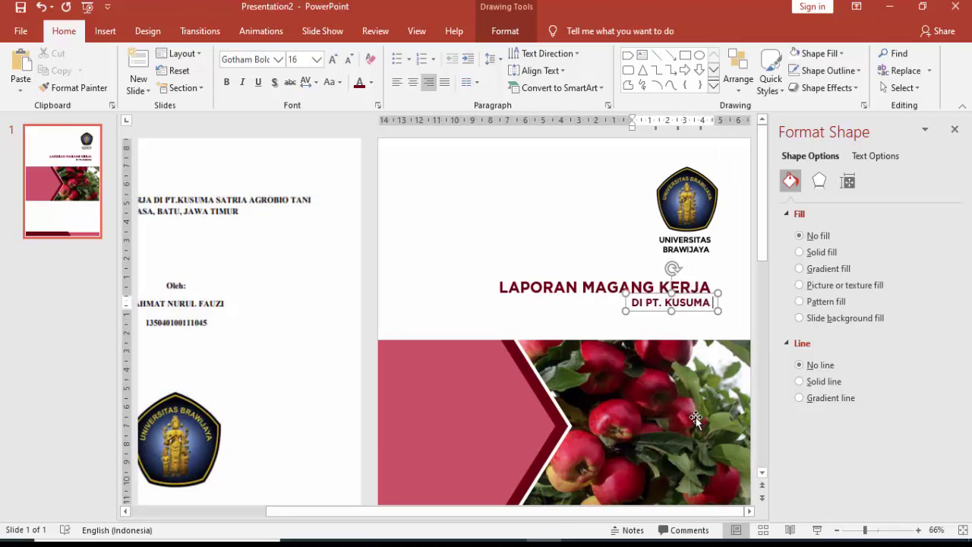
{"action": "type", "text": "SATRIA"}
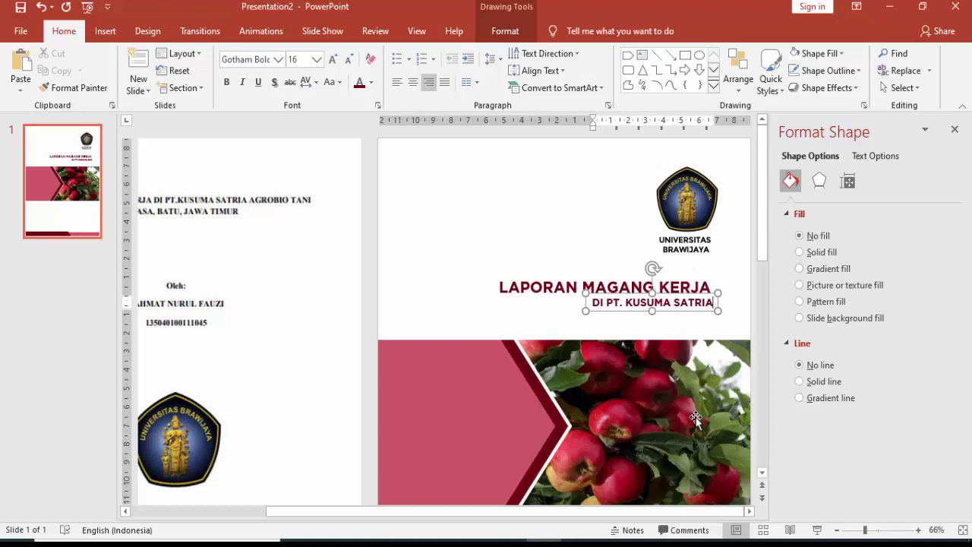
{"action": "type", "text": " AGR"}
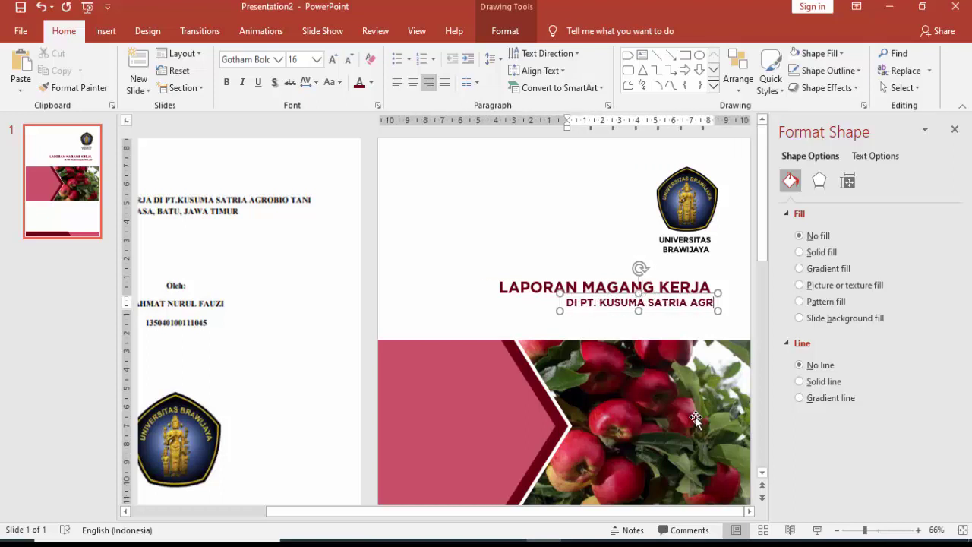
{"action": "type", "text": "OBIO"}
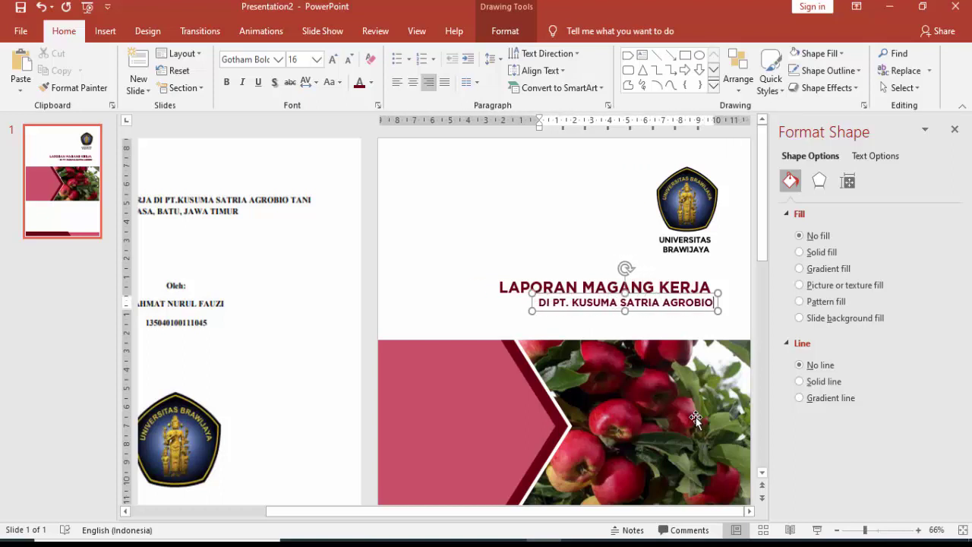
{"action": "type", "text": " TANI PERKAS"}
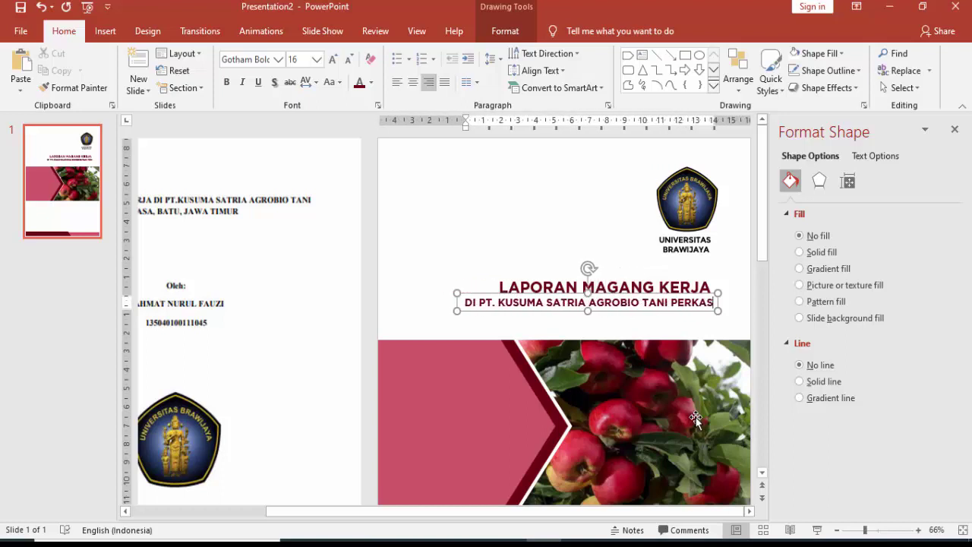
{"action": "type", "text": "A"}
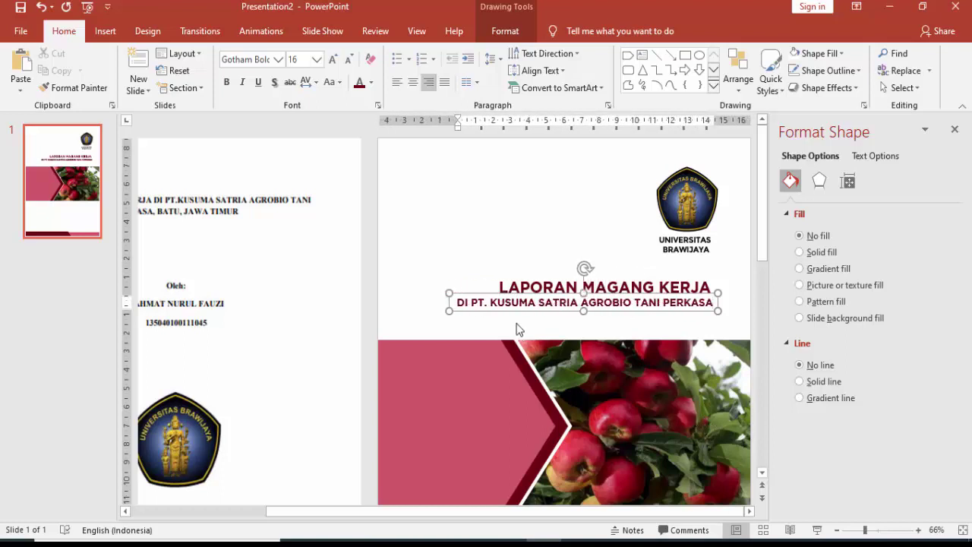
{"action": "left_click", "coordinate": [505, 311]}
{"action": "left_click_drag", "start_coordinate": [640, 294], "coordinate": [640, 309]}
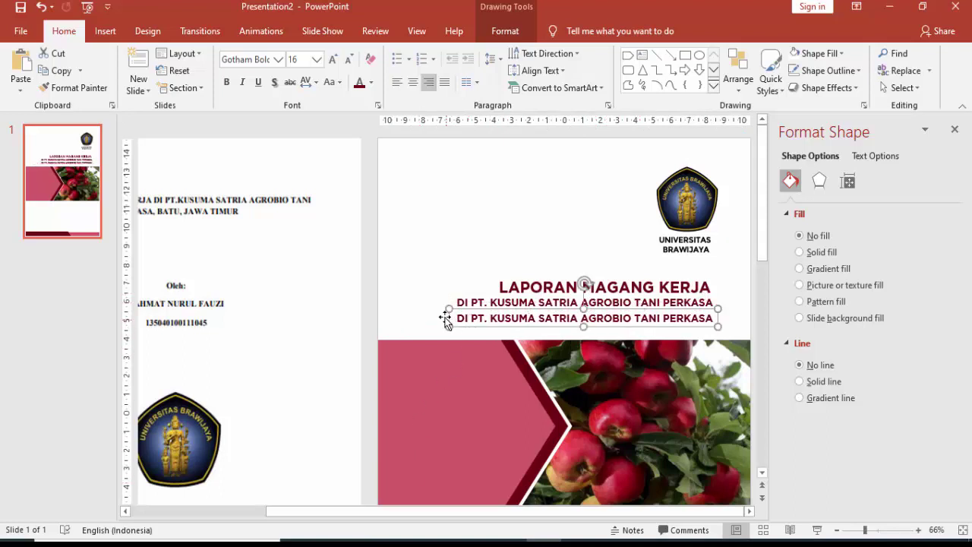
- Change the duplicate to a dark grey 'BATU, JAWA TIMUR' line under the company name
{"action": "left_click_drag", "start_coordinate": [450, 320], "coordinate": [779, 314]}
{"action": "type", "text": "B"}
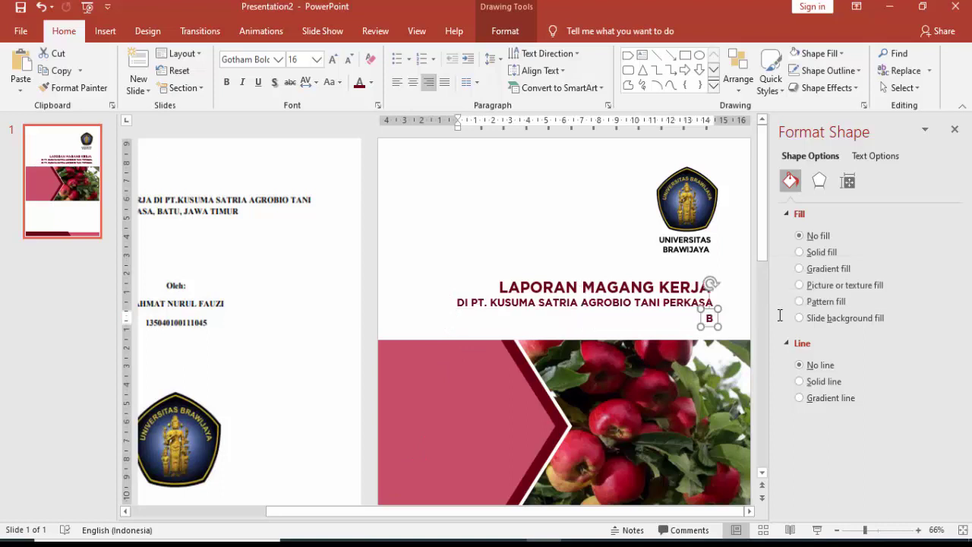
{"action": "type", "text": "ATU, JA"}
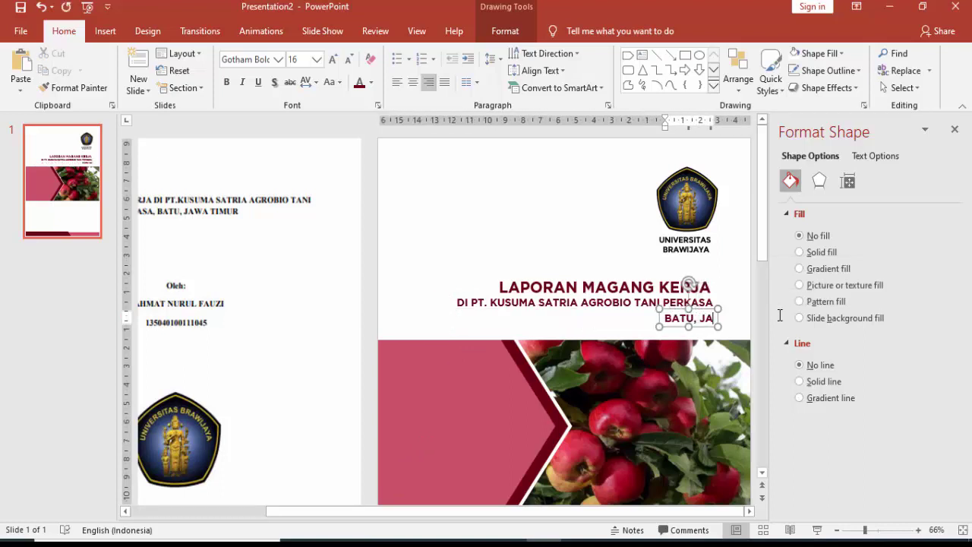
{"action": "type", "text": "WA TI"}
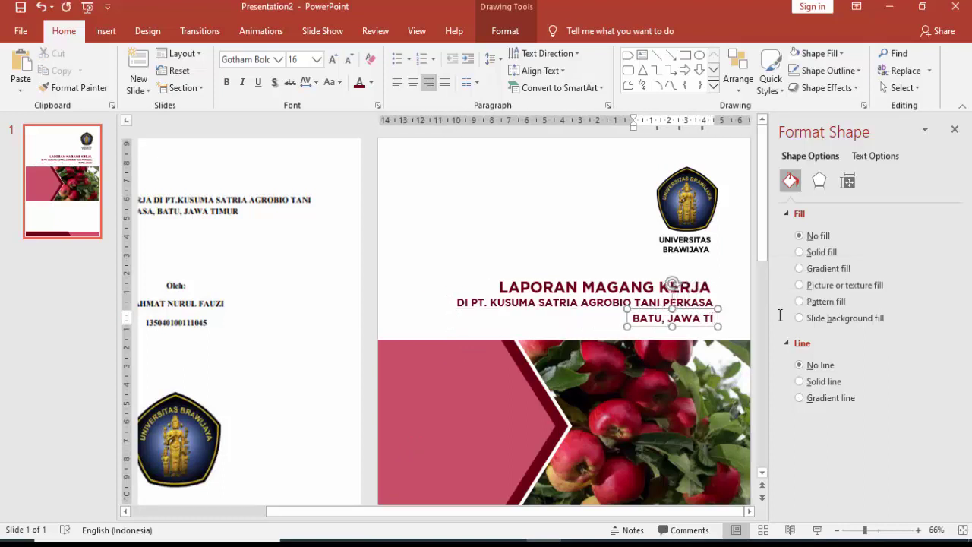
{"action": "type", "text": "MUR"}
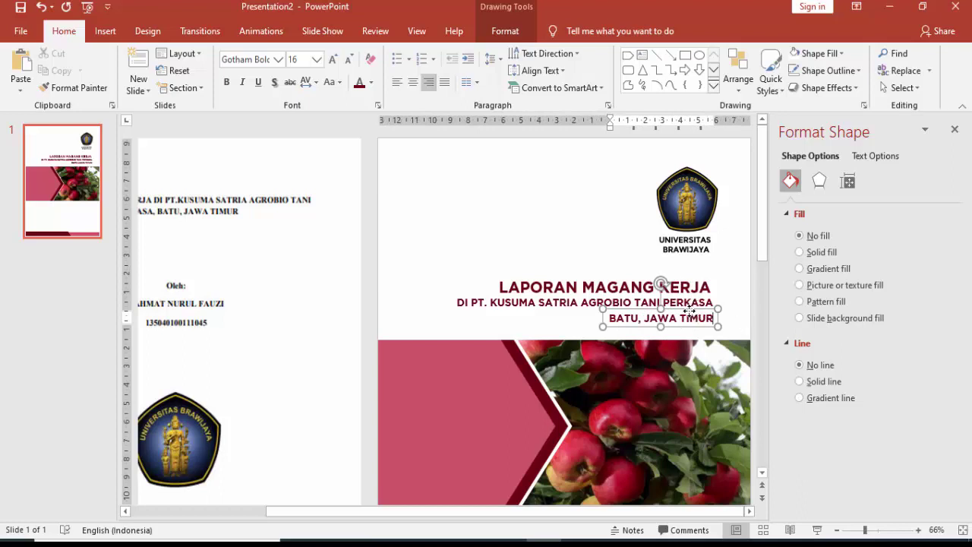
{"action": "left_click_drag", "start_coordinate": [689, 310], "coordinate": [690, 308]}
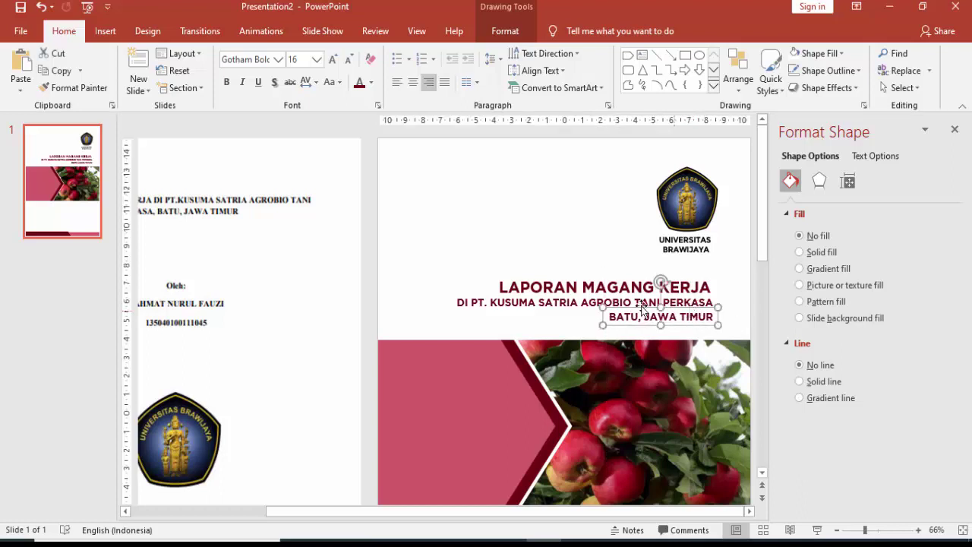
{"action": "left_click", "coordinate": [371, 82]}
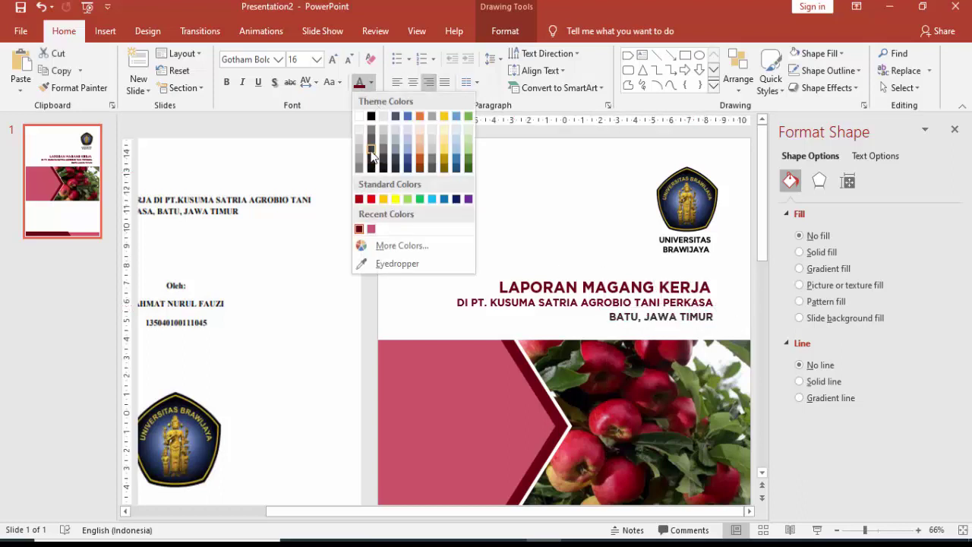
{"action": "left_click", "coordinate": [427, 194]}
{"action": "left_click", "coordinate": [551, 211]}
- Copy and paste the 'BATU, JAWA TIMUR' text box to make a duplicate
{"action": "scroll", "coordinate": [616, 235], "scroll_direction": "down", "scroll_amount": 5, "text": "ctrl"}
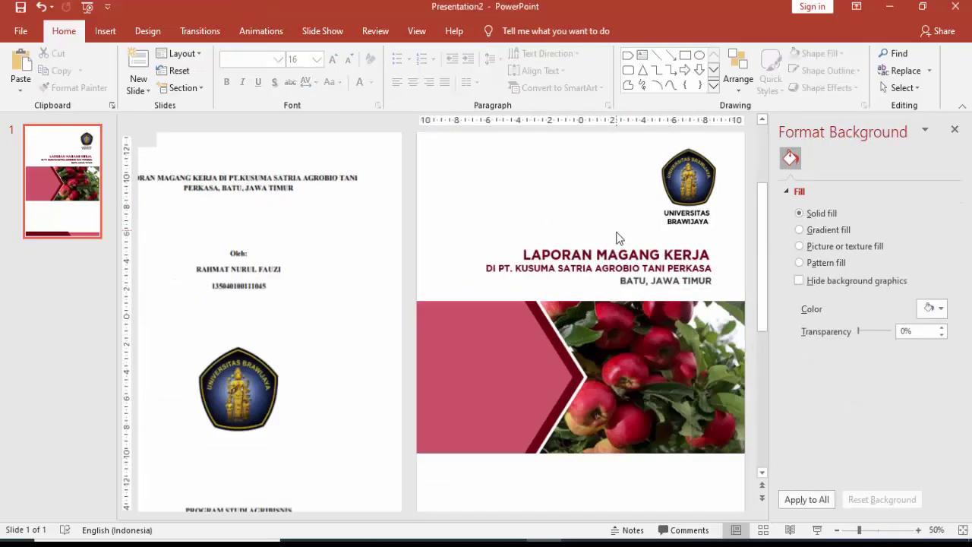
{"action": "left_click", "coordinate": [267, 297]}
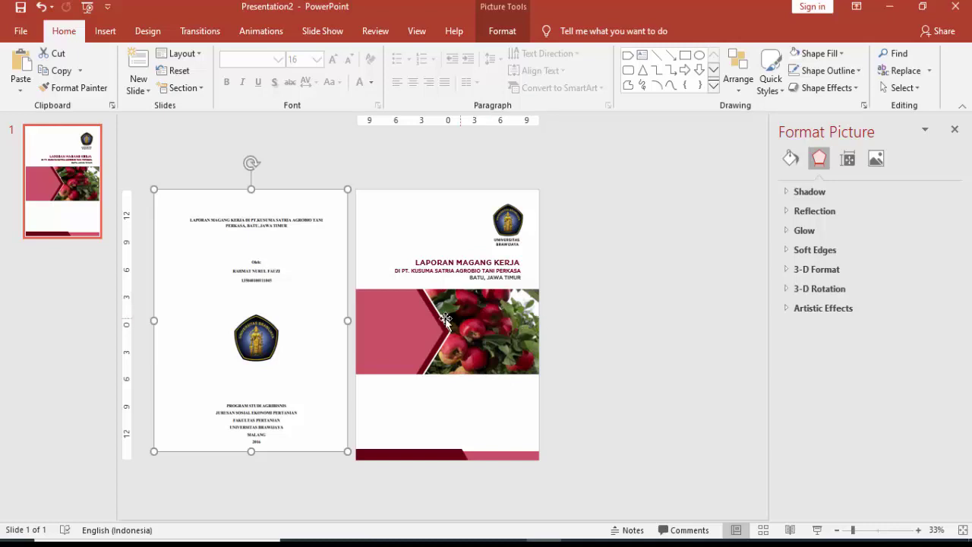
{"action": "scroll", "coordinate": [451, 342], "scroll_direction": "up", "scroll_amount": 2, "text": "ctrl"}
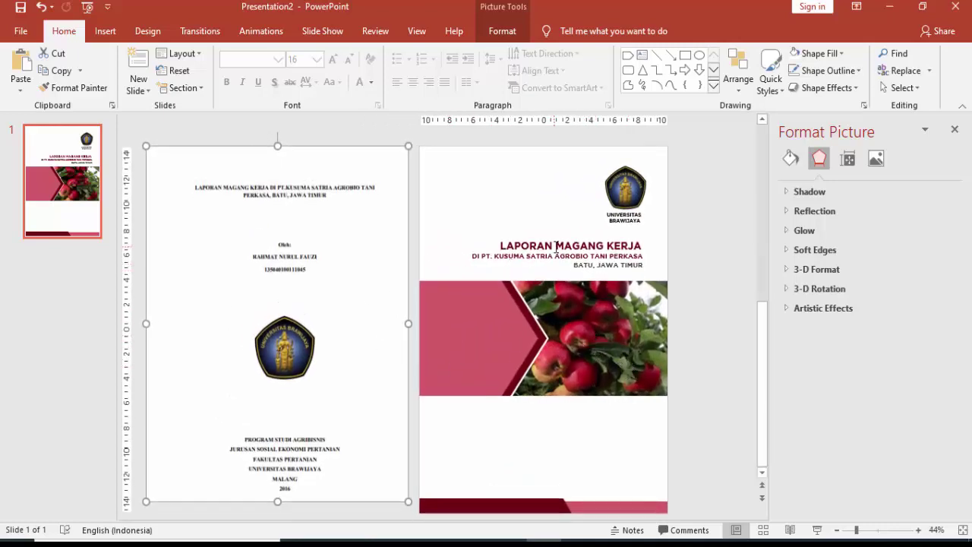
{"action": "left_click", "coordinate": [580, 264]}
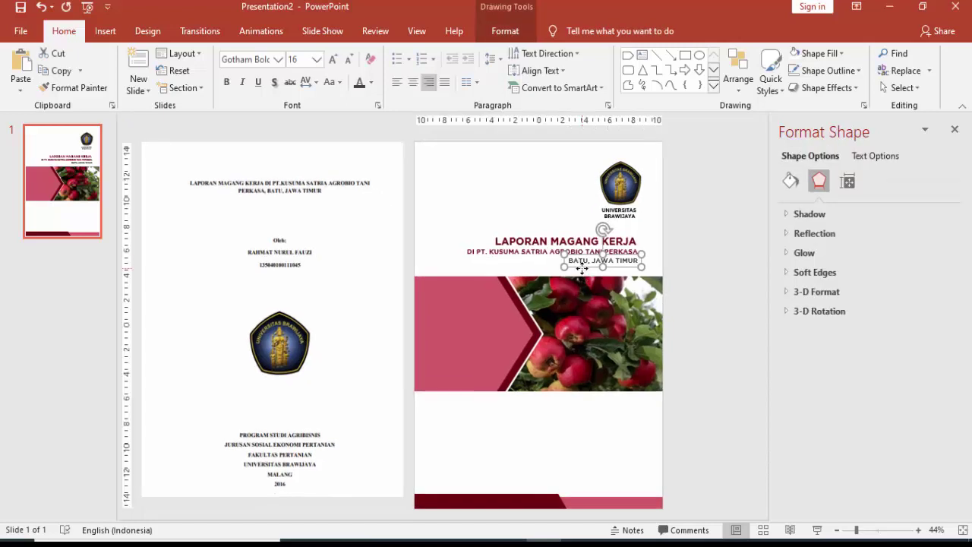
{"action": "key", "text": "ctrl+c"}
{"action": "key", "text": "ctrl+v"}
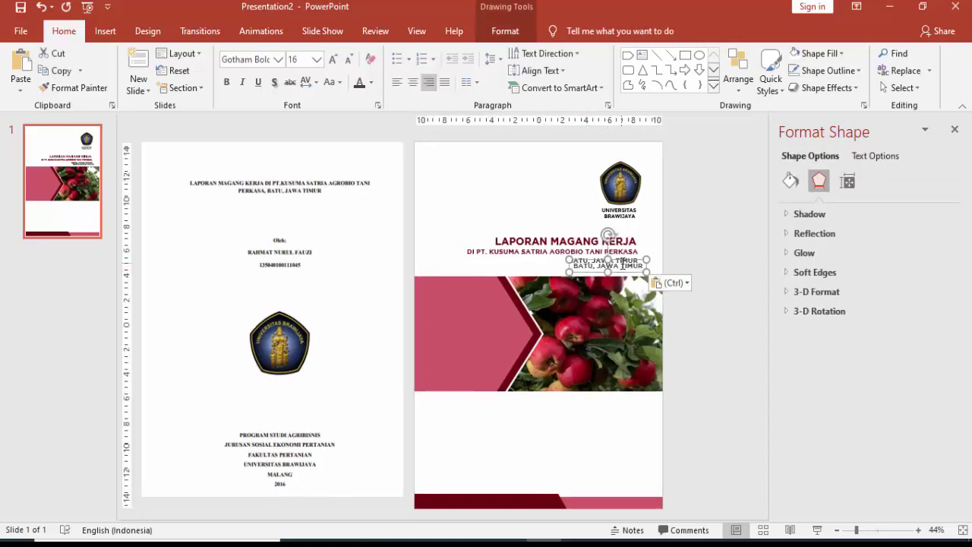
- Move the duplicate below the apple photo band and retype it as 'OLEH :'
{"action": "left_click_drag", "start_coordinate": [620, 264], "coordinate": [611, 408]}
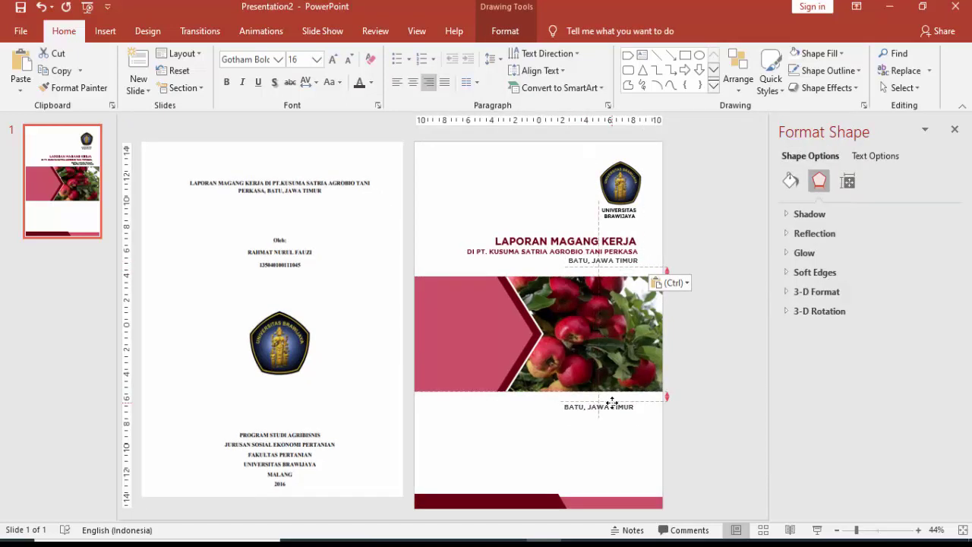
{"action": "left_click_drag", "start_coordinate": [563, 407], "coordinate": [622, 401]}
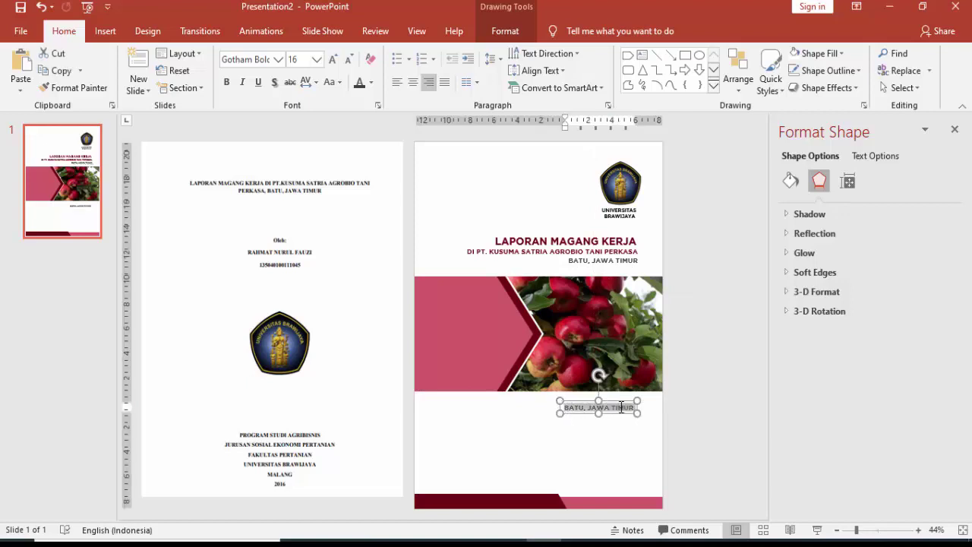
{"action": "type", "text": "OLEH :"}
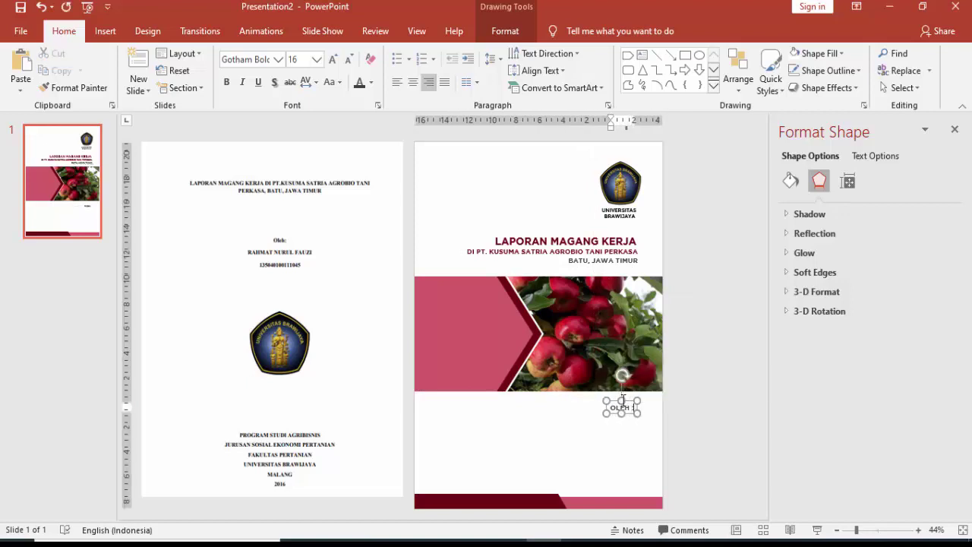
{"action": "left_click", "coordinate": [469, 403]}
{"action": "scroll", "coordinate": [349, 306], "scroll_direction": "up", "scroll_amount": 1}
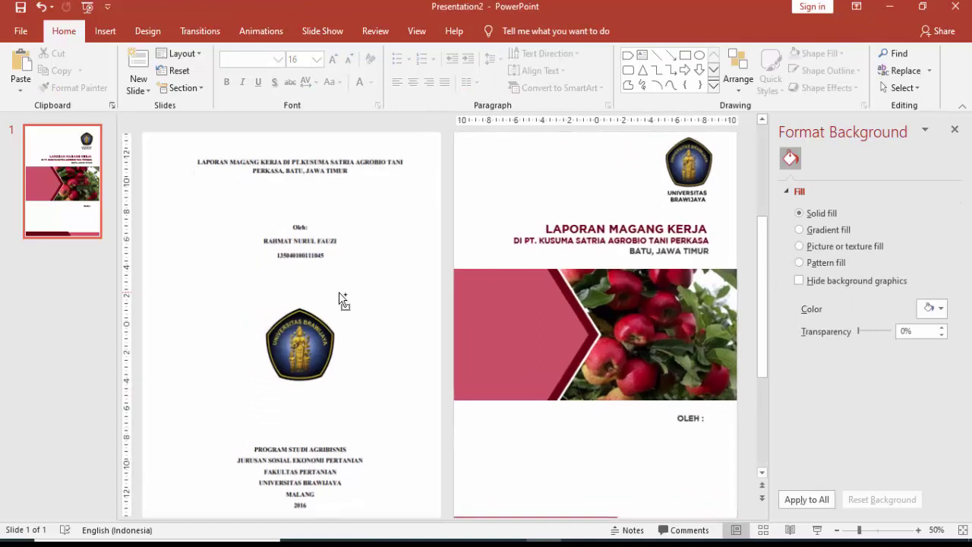
{"action": "scroll", "coordinate": [689, 408], "scroll_direction": "down", "scroll_amount": 1}
{"action": "left_click", "coordinate": [688, 408]}
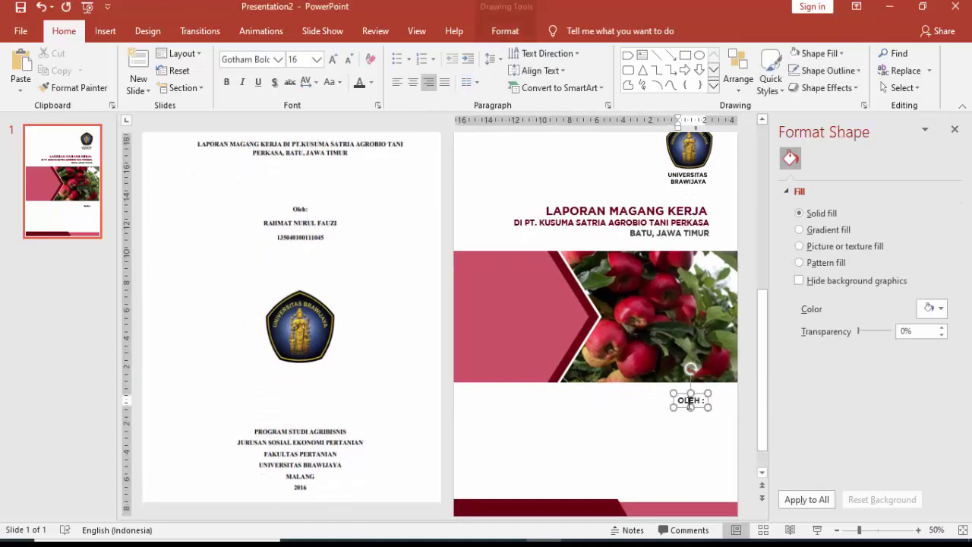
- Duplicate the 'OLEH :' line below and replace it with the author's full name in dark maroon
{"action": "mouse_move", "coordinate": [684, 407]}
{"action": "left_mouse_down"}
{"action": "mouse_move", "coordinate": [682, 422]}
{"action": "mouse_move", "coordinate": [707, 413]}
{"action": "left_mouse_up"}
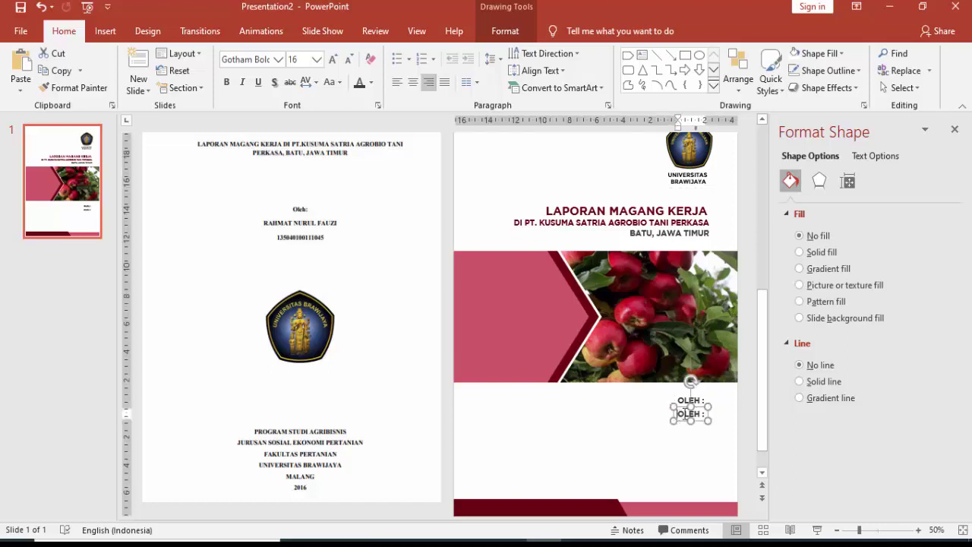
{"action": "type", "text": "RAHMAT"}
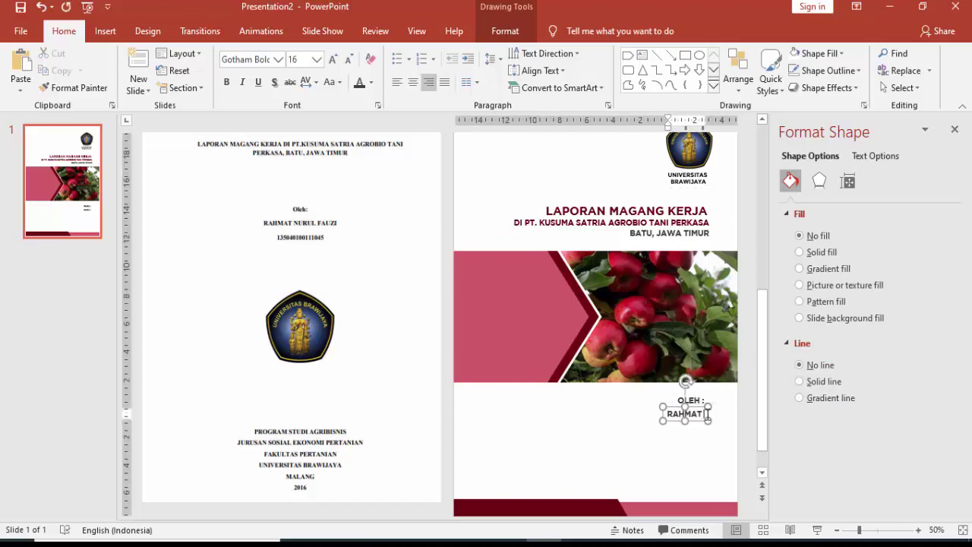
{"action": "type", "text": " NURUL FAU"}
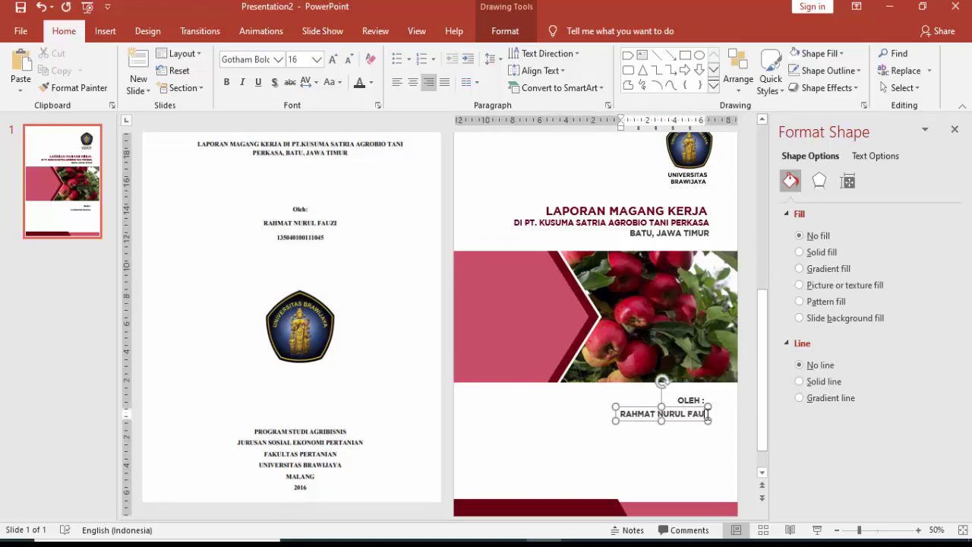
{"action": "type", "text": "ZI"}
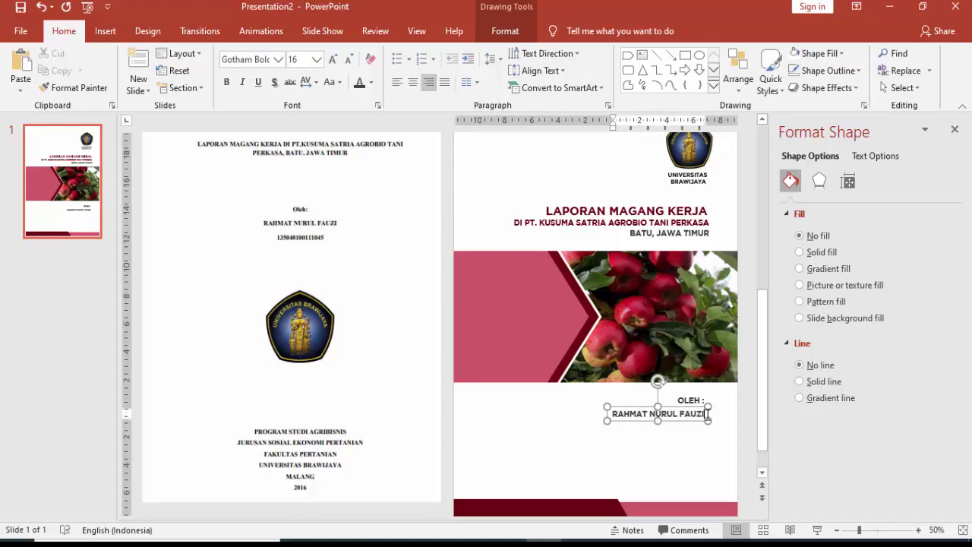
{"action": "left_click", "coordinate": [371, 82]}
{"action": "left_click", "coordinate": [360, 229]}
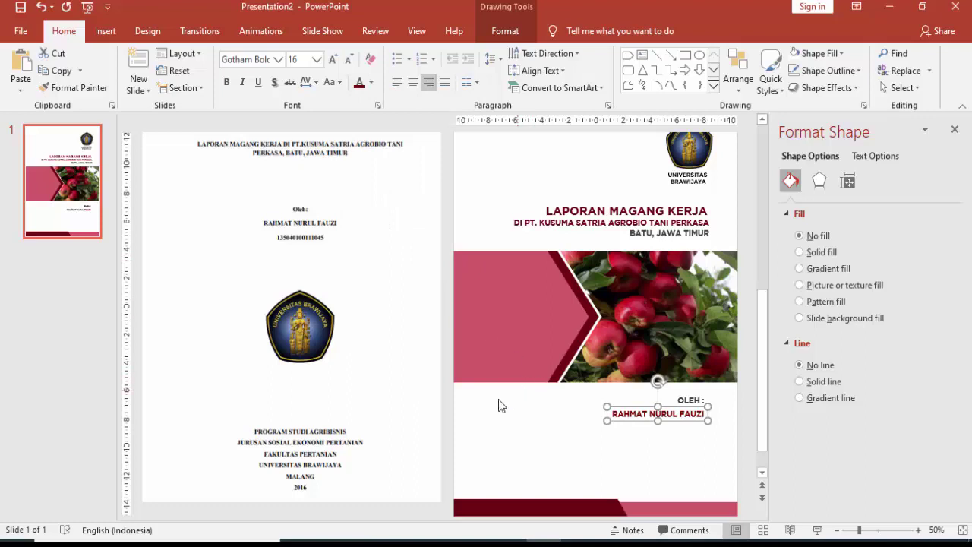
- Add a copy beneath the name containing 'NIM.' and the student's ID number
{"action": "left_click_drag", "start_coordinate": [672, 418], "coordinate": [672, 432]}
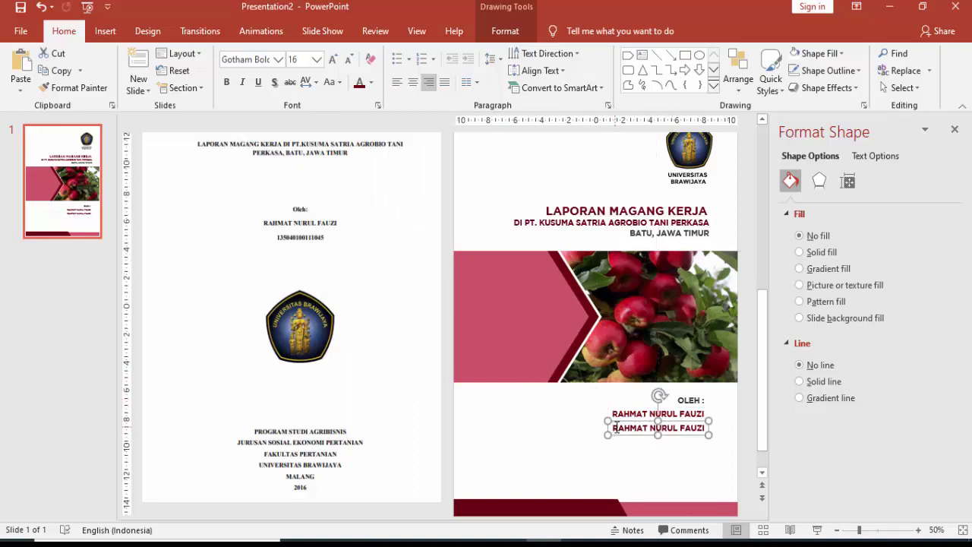
{"action": "left_click_drag", "start_coordinate": [614, 428], "coordinate": [705, 427]}
{"action": "type", "text": "NIM"}
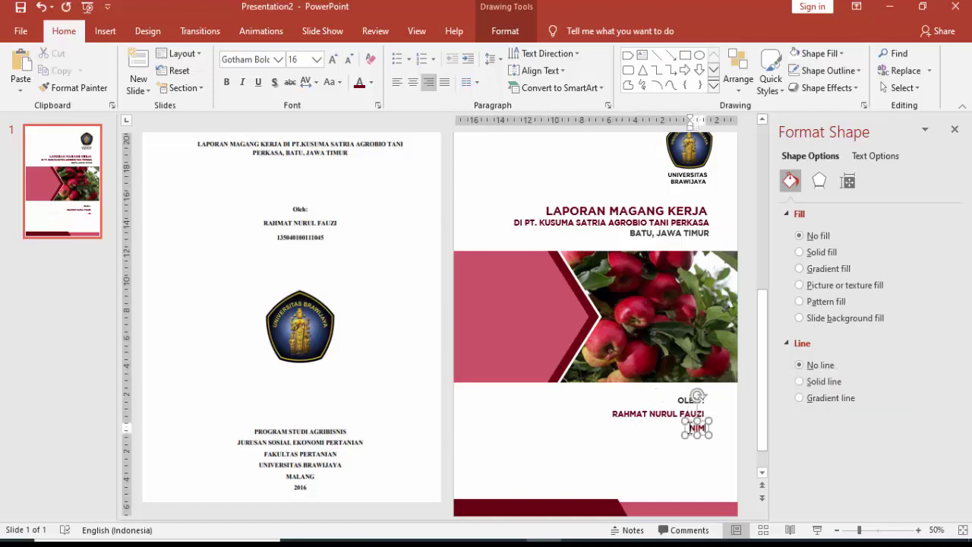
{"action": "type", "text": "."}
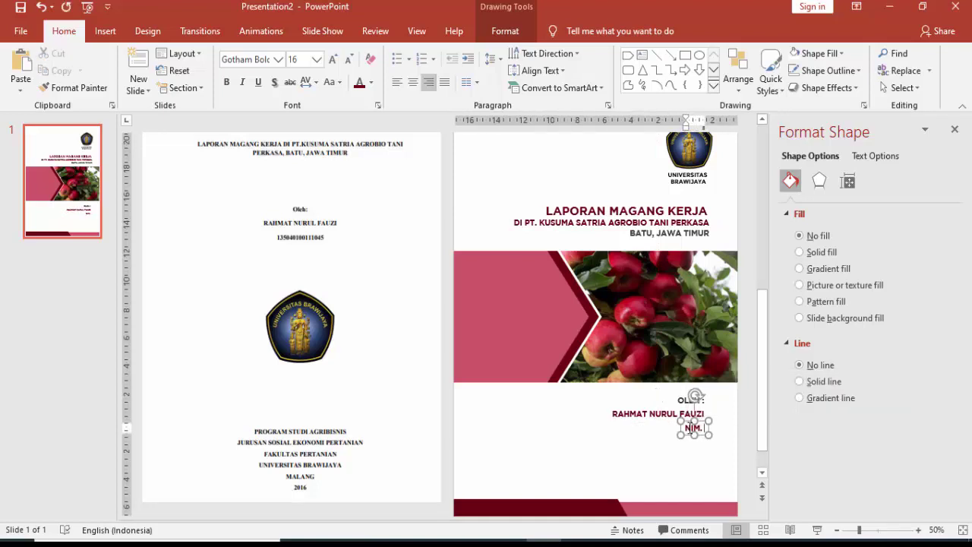
{"action": "type", "text": " 1350"}
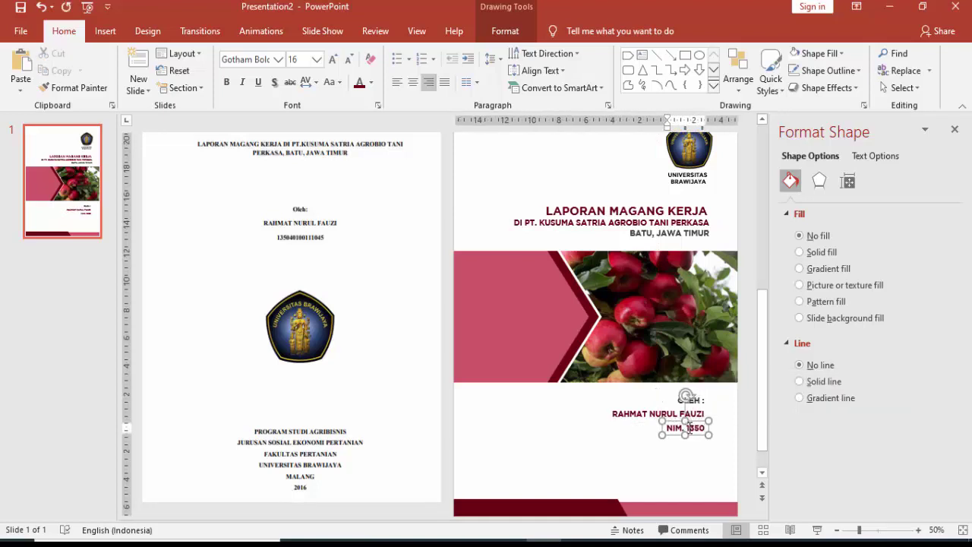
{"action": "type", "text": "401"}
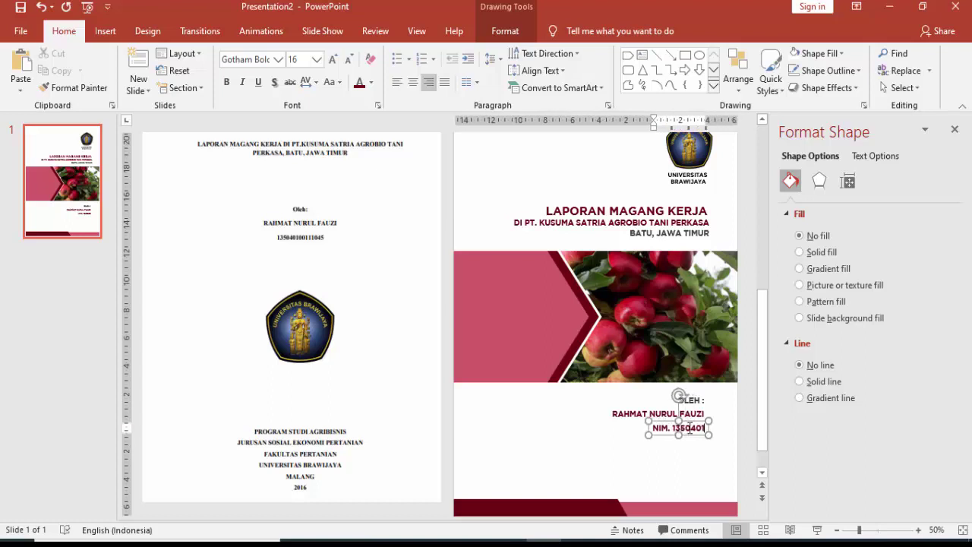
{"action": "type", "text": "0"}
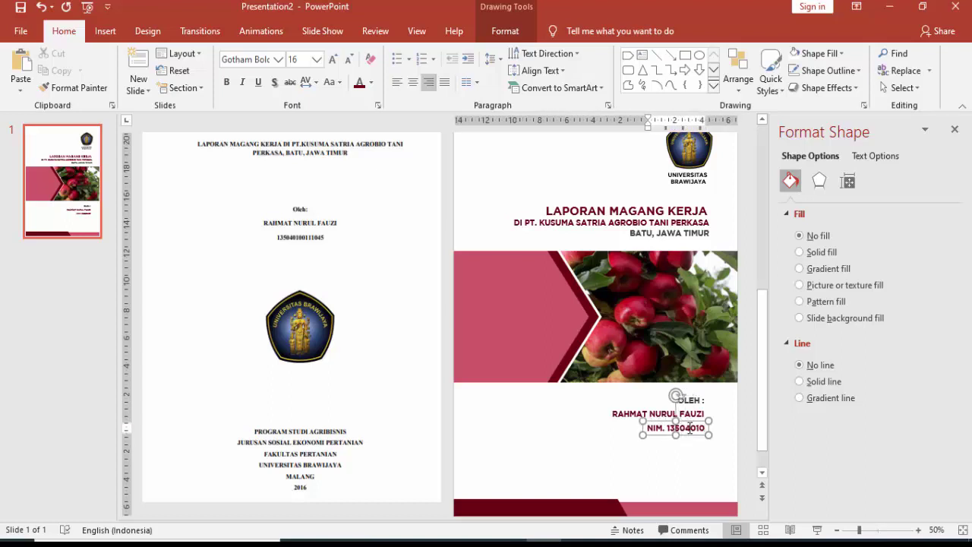
{"action": "type", "text": "0111"}
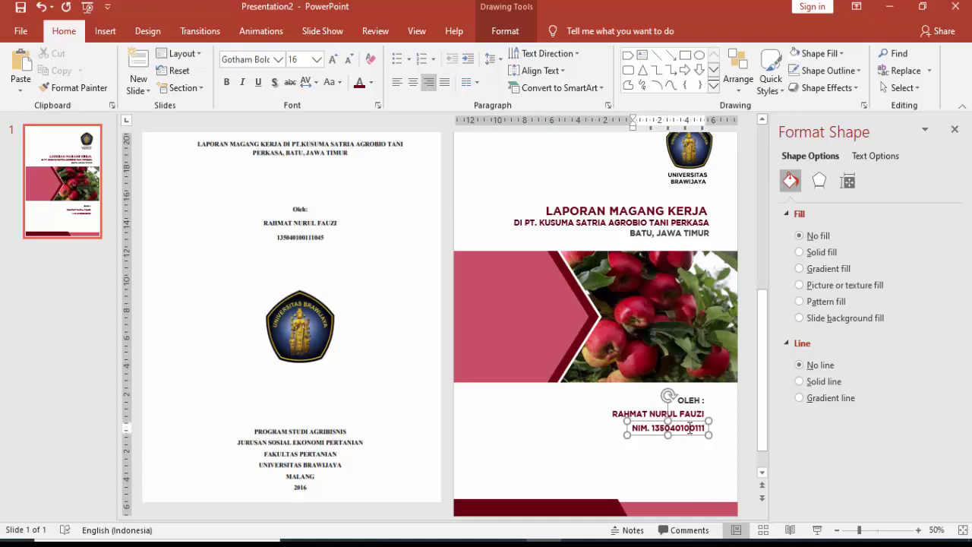
{"action": "type", "text": "045"}
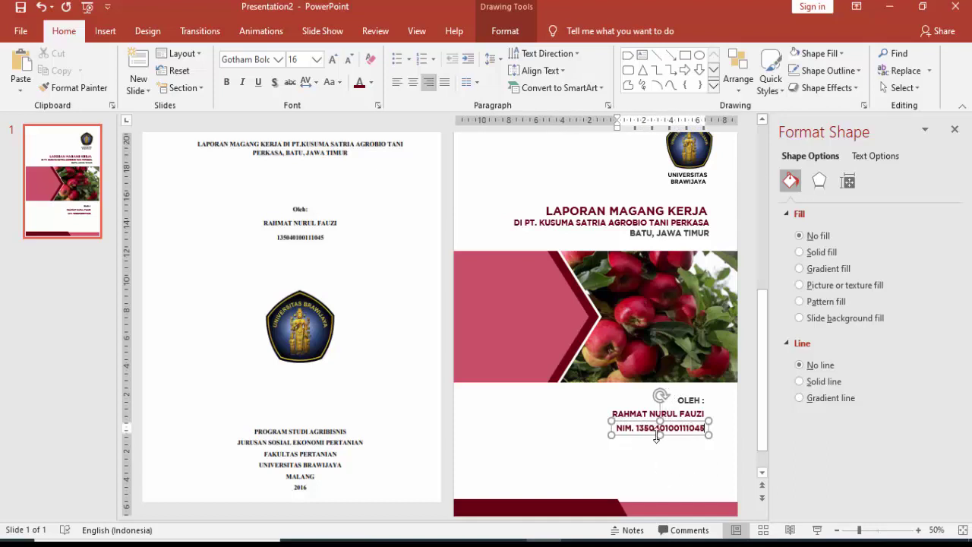
{"action": "left_click", "coordinate": [679, 457]}
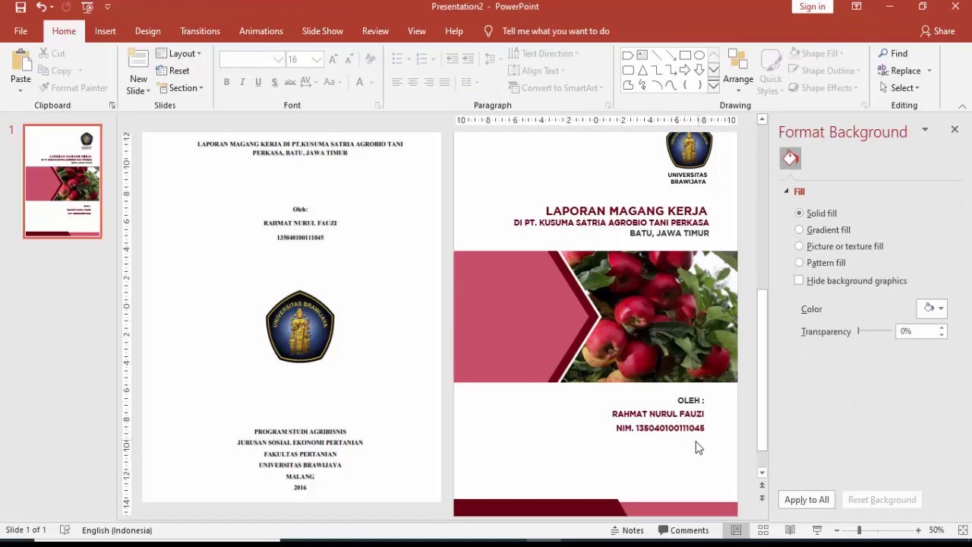
{"action": "left_click", "coordinate": [680, 438]}
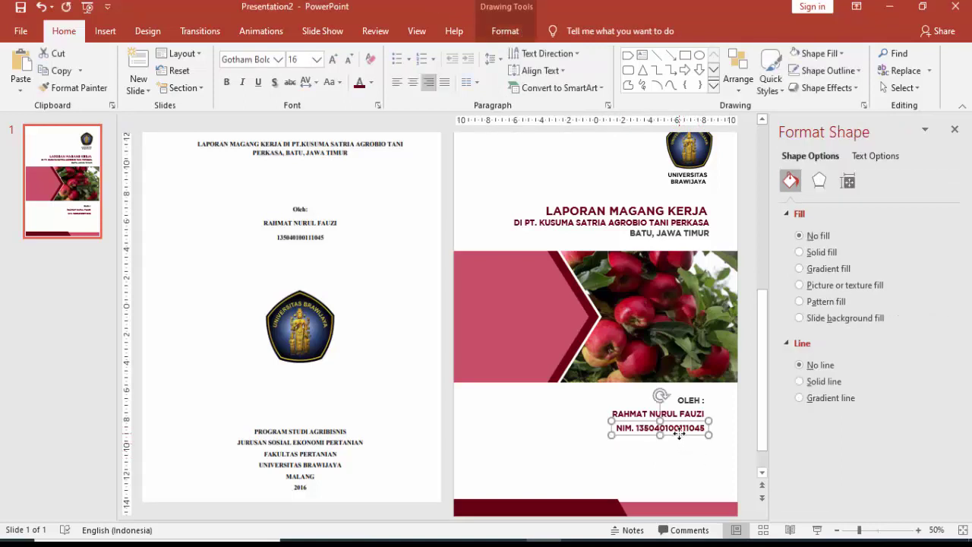
{"action": "left_click", "coordinate": [679, 456]}
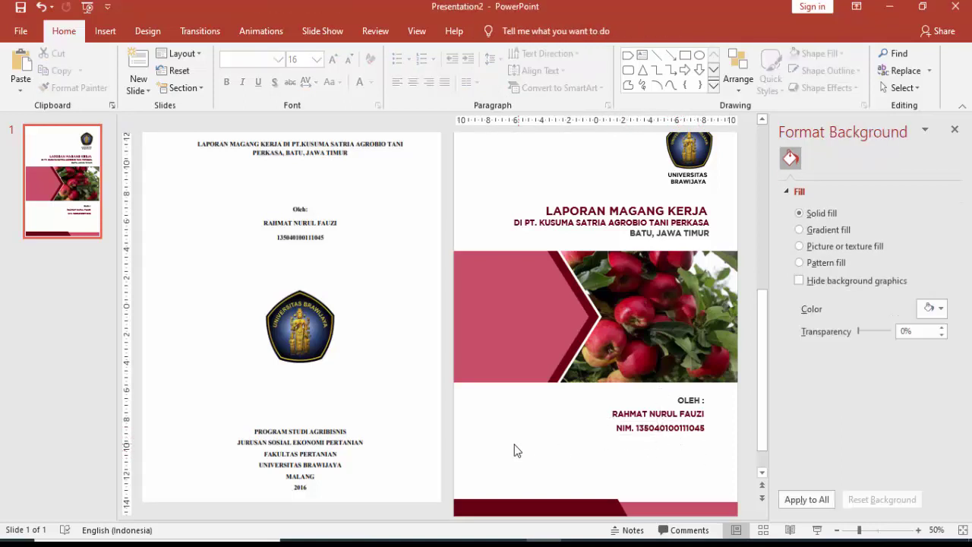
{"action": "left_click", "coordinate": [634, 435]}
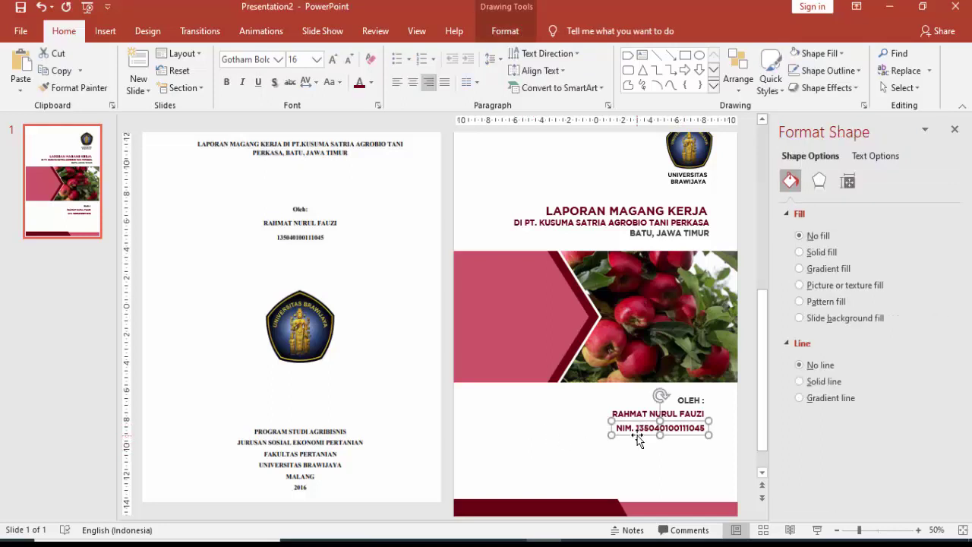
{"action": "left_click", "coordinate": [629, 466]}
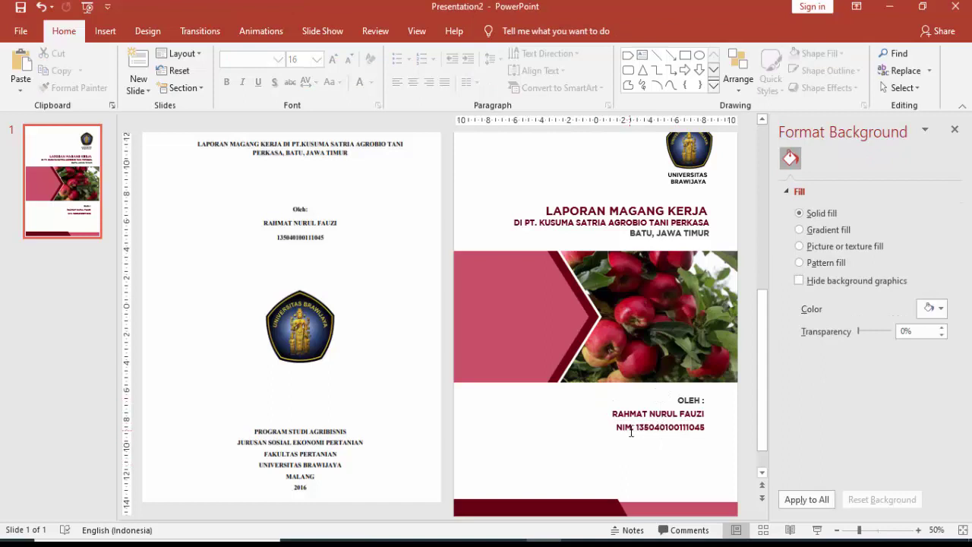
{"action": "left_click", "coordinate": [631, 431]}
- Copy the NIM text box just below itself and set the copy to font size 12
{"action": "mouse_move", "coordinate": [634, 439]}
{"action": "left_mouse_down"}
{"action": "mouse_move", "coordinate": [656, 440]}
{"action": "mouse_move", "coordinate": [650, 462]}
{"action": "left_mouse_up"}
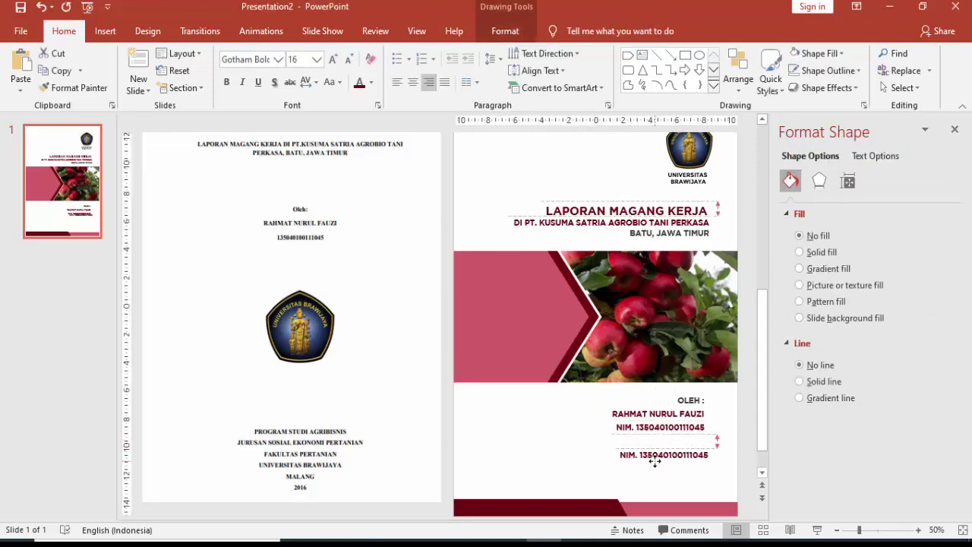
{"action": "left_click", "coordinate": [316, 60]}
{"action": "left_click", "coordinate": [300, 142]}
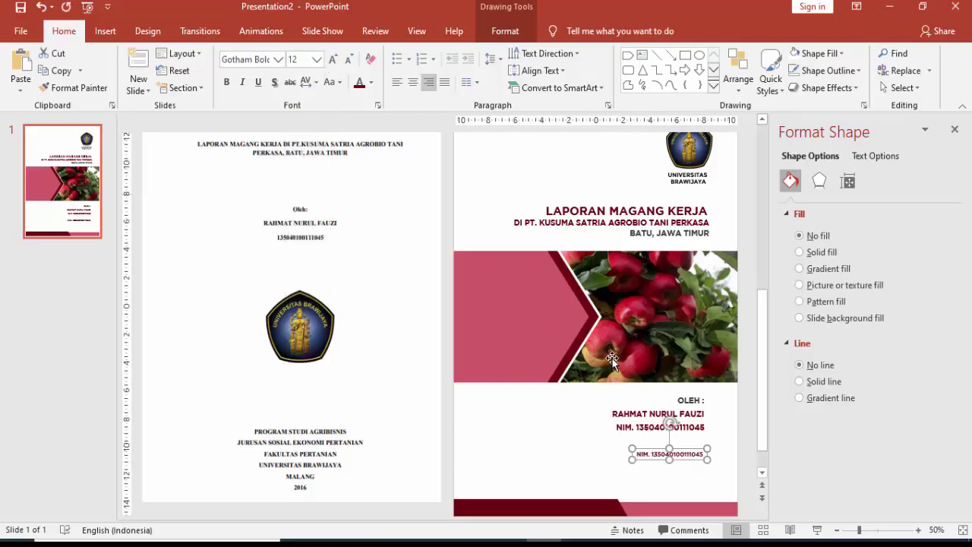
{"action": "scroll", "coordinate": [643, 454], "scroll_direction": "up", "scroll_amount": 1, "text": "ctrl"}
{"action": "scroll", "coordinate": [683, 466], "scroll_direction": "up", "scroll_amount": 2, "text": "ctrl"}
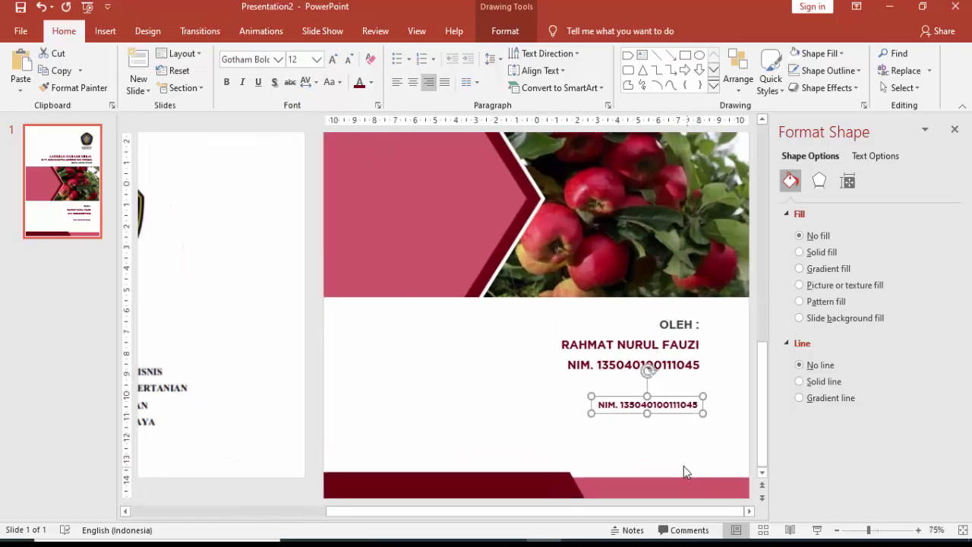
{"action": "left_click_drag", "start_coordinate": [544, 513], "coordinate": [354, 496]}
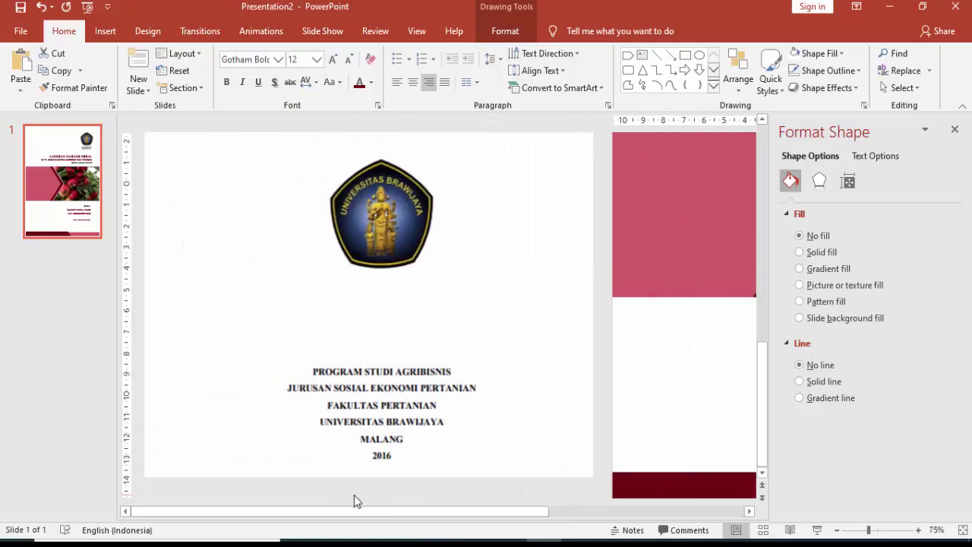
{"action": "left_click_drag", "start_coordinate": [407, 515], "coordinate": [699, 520]}
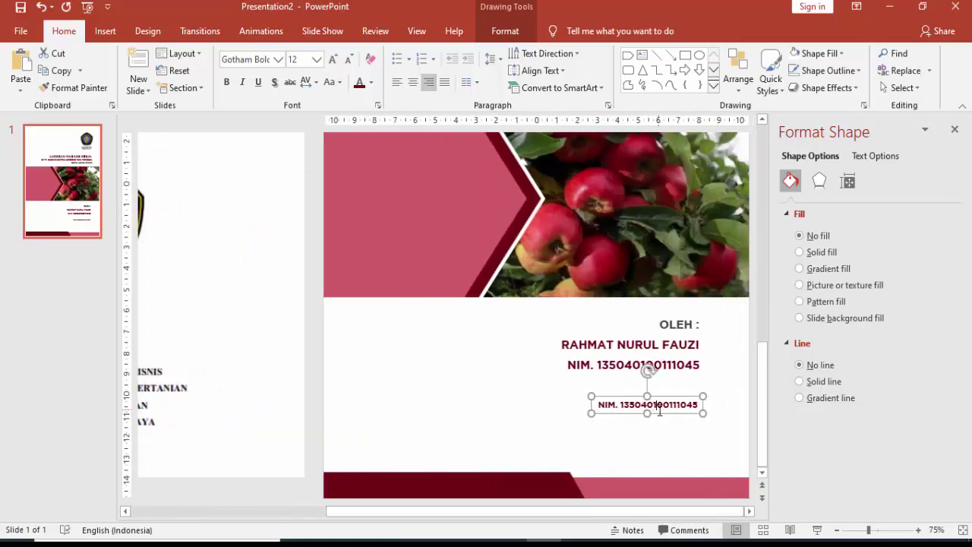
- Replace the copied text with PROGRAM STUDI AGRIBISNIS, JURUSAN SOSIAL EKONOMI PERTANIAN, FAKULTAS PERTANIAN, MALANG 2019 on four lines
{"action": "left_click", "coordinate": [659, 403]}
{"action": "left_click_drag", "start_coordinate": [598, 404], "coordinate": [620, 404]}
{"action": "triple_click", "coordinate": [673, 404]}
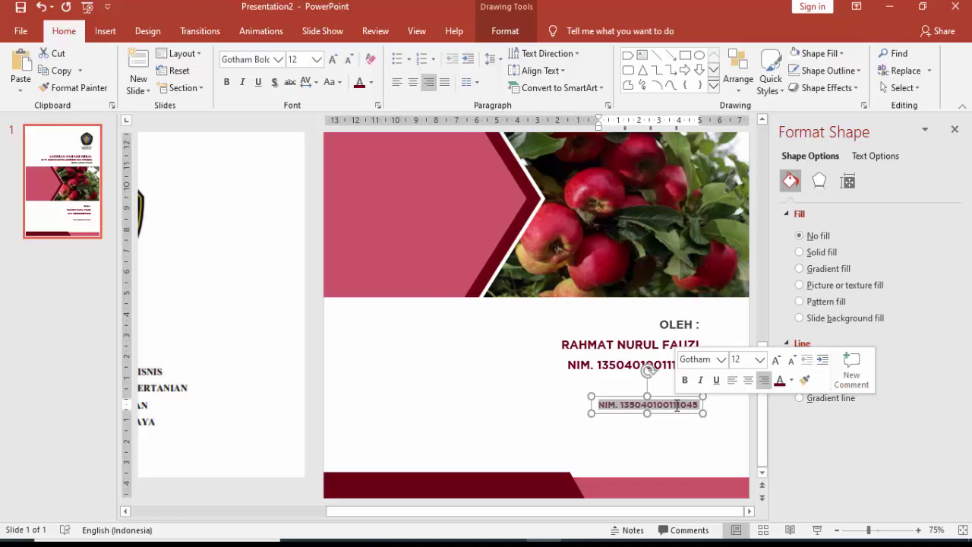
{"action": "type", "text": "PROGRAM ST"}
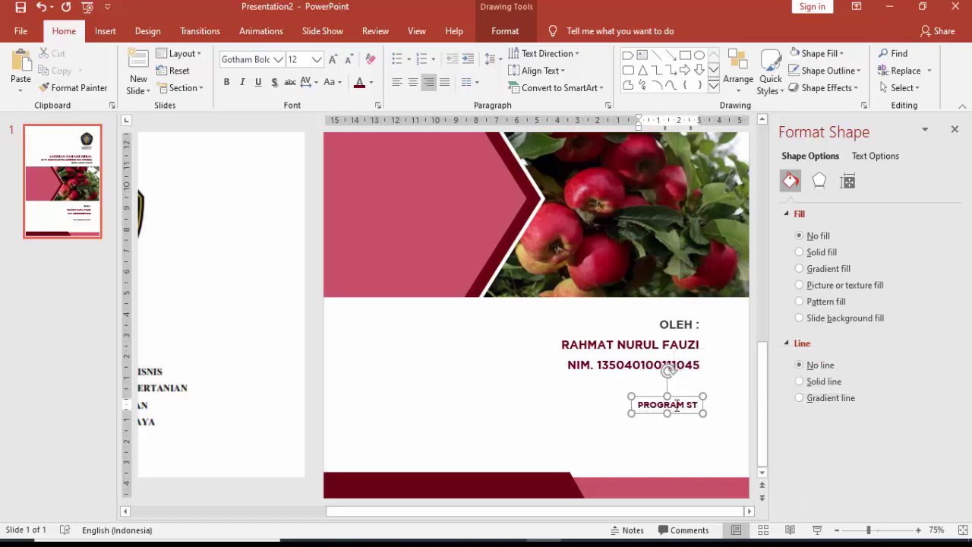
{"action": "type", "text": "UDI A"}
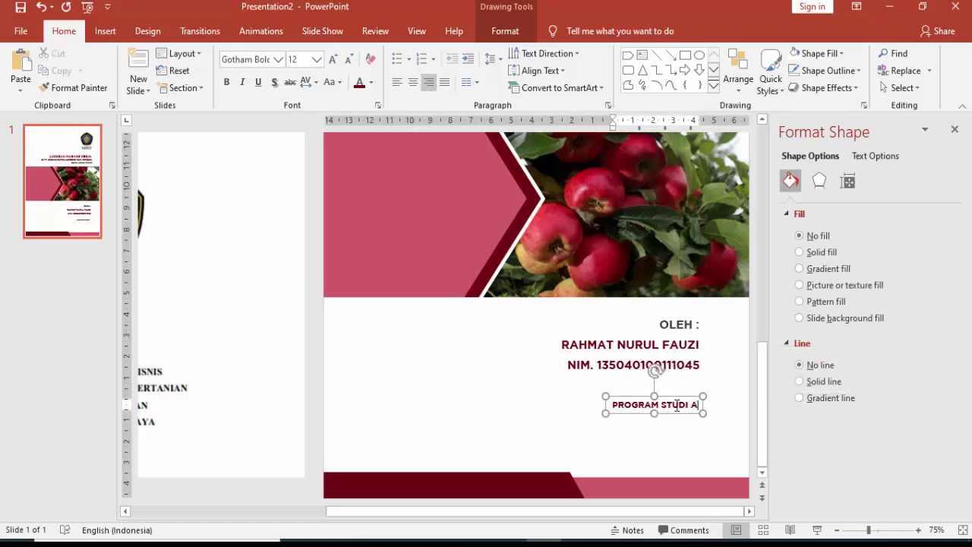
{"action": "type", "text": "GRI"}
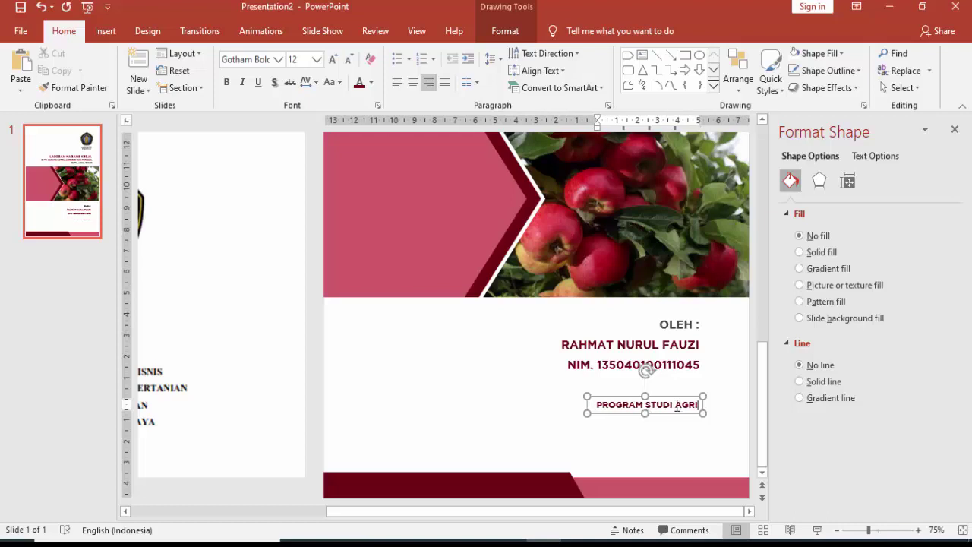
{"action": "type", "text": "BISNIS"}
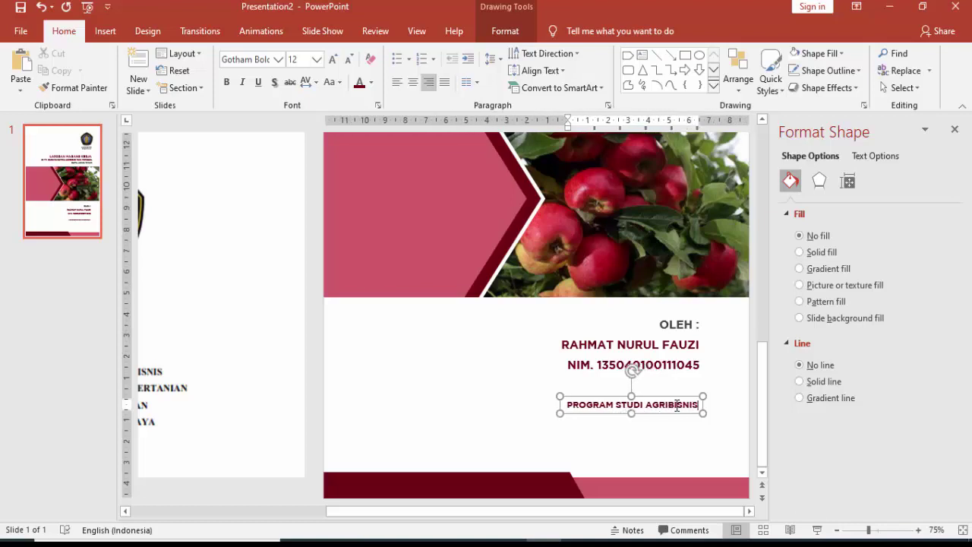
{"action": "key", "text": "Return"}
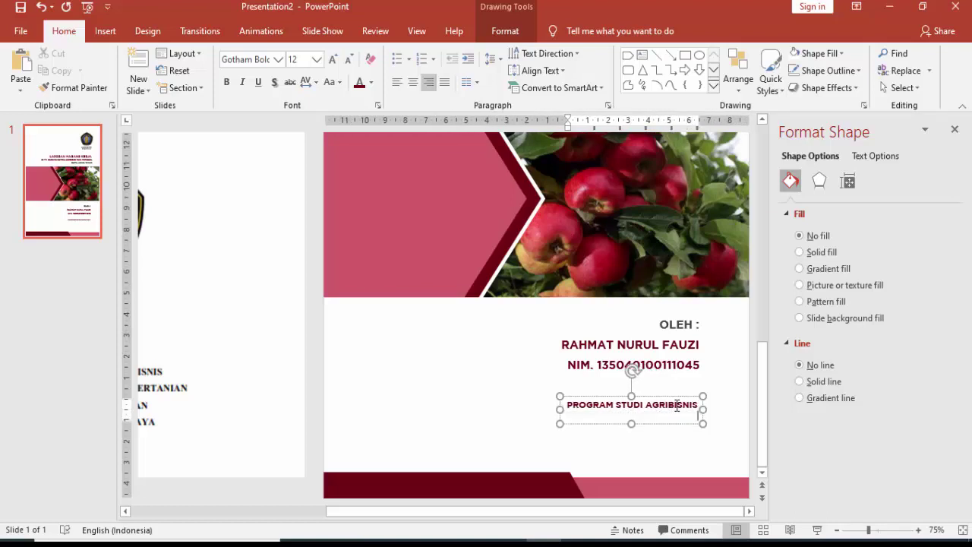
{"action": "type", "text": "JURUSAN "}
{"action": "type", "text": "SOSIAL E"}
{"action": "type", "text": "KONOMI "}
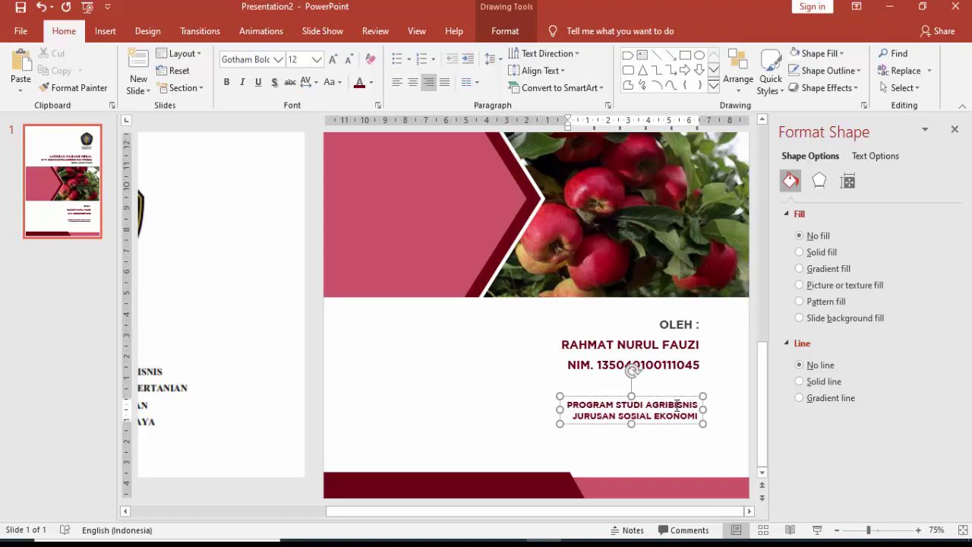
{"action": "type", "text": "PERTANI"}
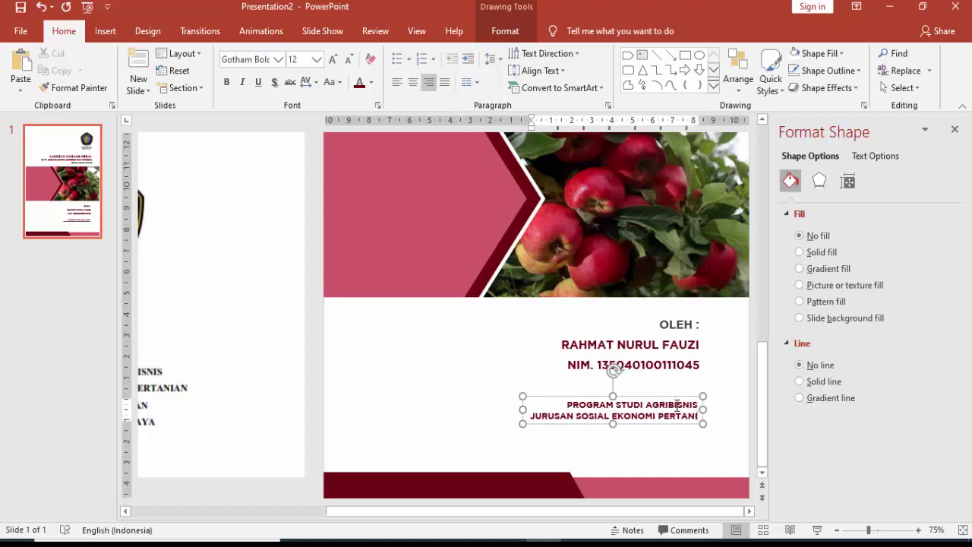
{"action": "type", "text": "AN"}
{"action": "key", "text": "Return"}
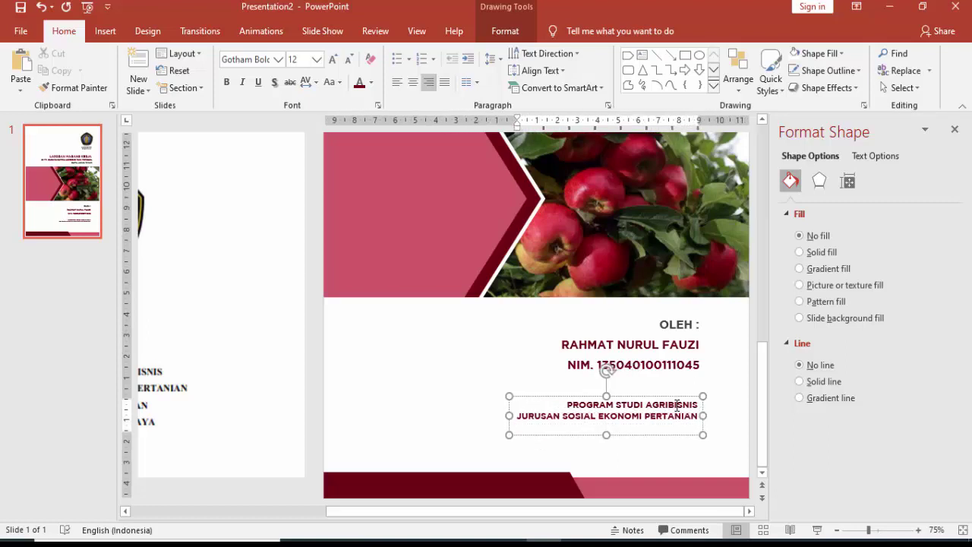
{"action": "type", "text": "S PE"}
{"action": "type", "text": "RTANIAN"}
{"action": "key", "text": "Return"}
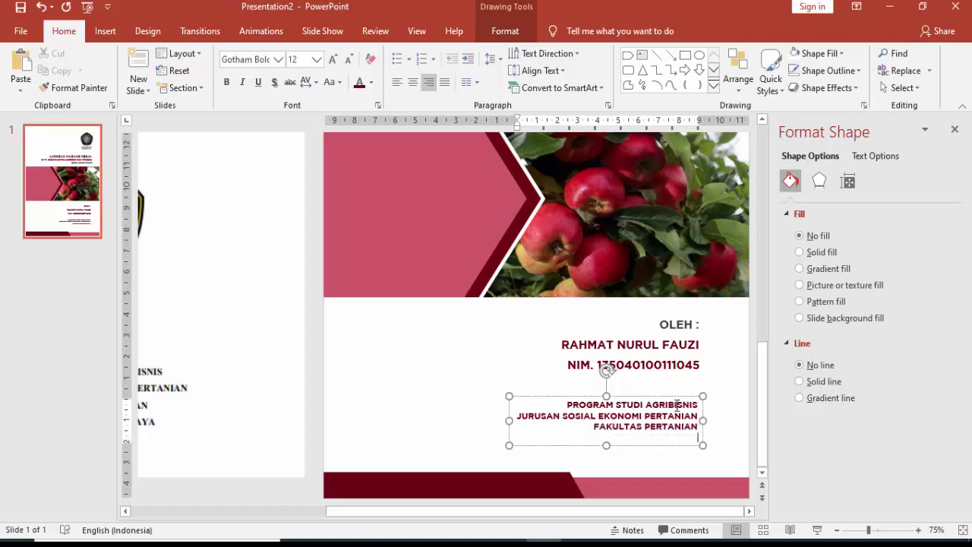
{"action": "type", "text": "LANG"}
{"action": "type", "text": " 2019"}
- Color the institution block olive green using the eyedropper on the apple photo's leaves
{"action": "left_click", "coordinate": [666, 396]}
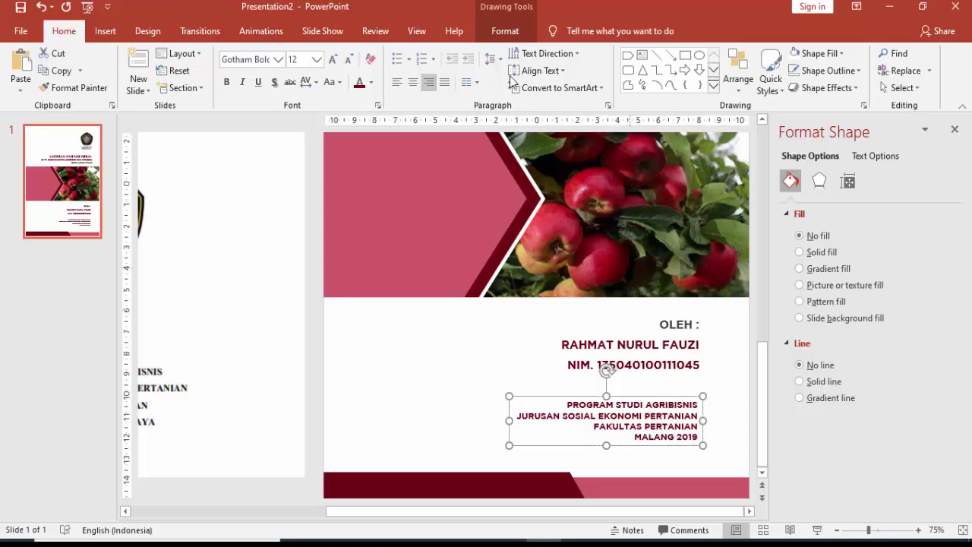
{"action": "left_click", "coordinate": [371, 82]}
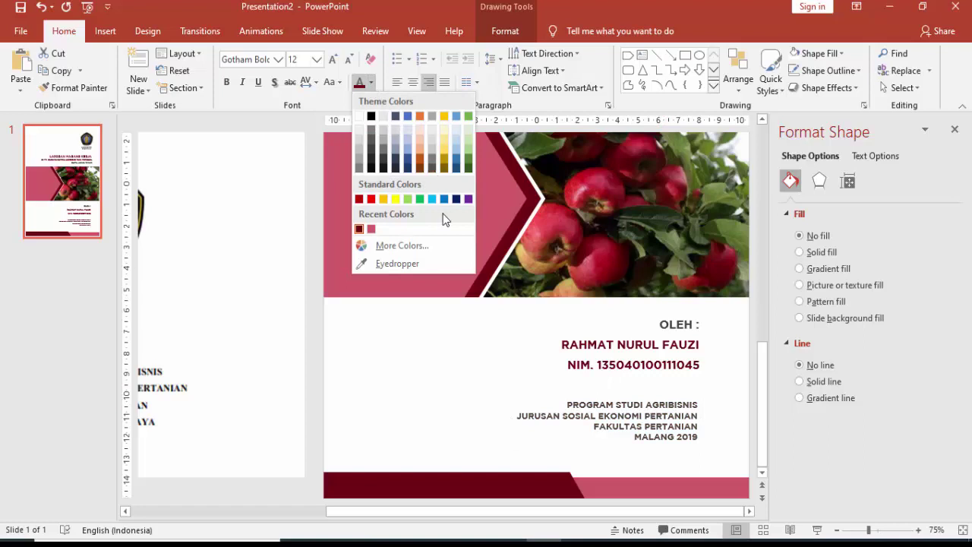
{"action": "left_click", "coordinate": [410, 265]}
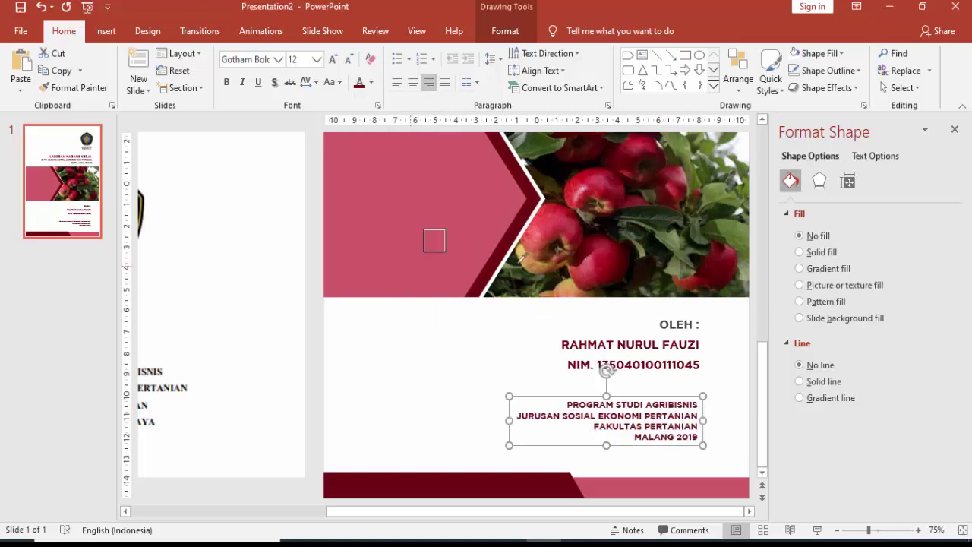
{"action": "left_click", "coordinate": [726, 221]}
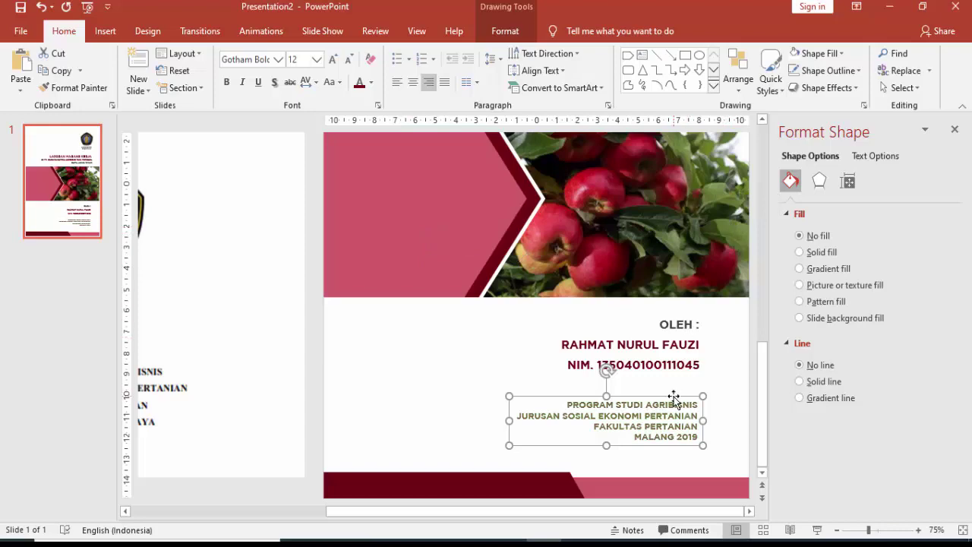
{"action": "scroll", "coordinate": [713, 403], "scroll_direction": "down", "scroll_amount": 3}
{"action": "left_click", "coordinate": [670, 351]}
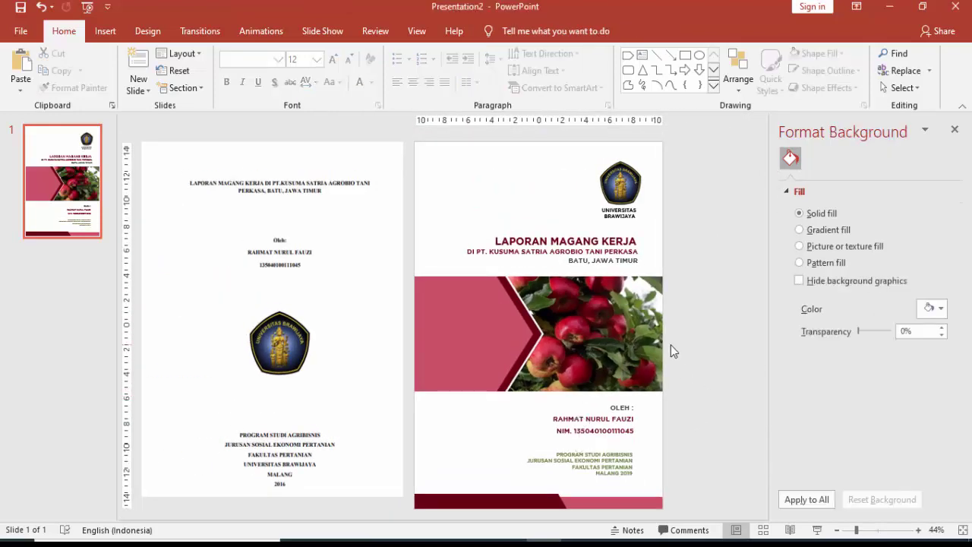
{"action": "left_click", "coordinate": [353, 448]}
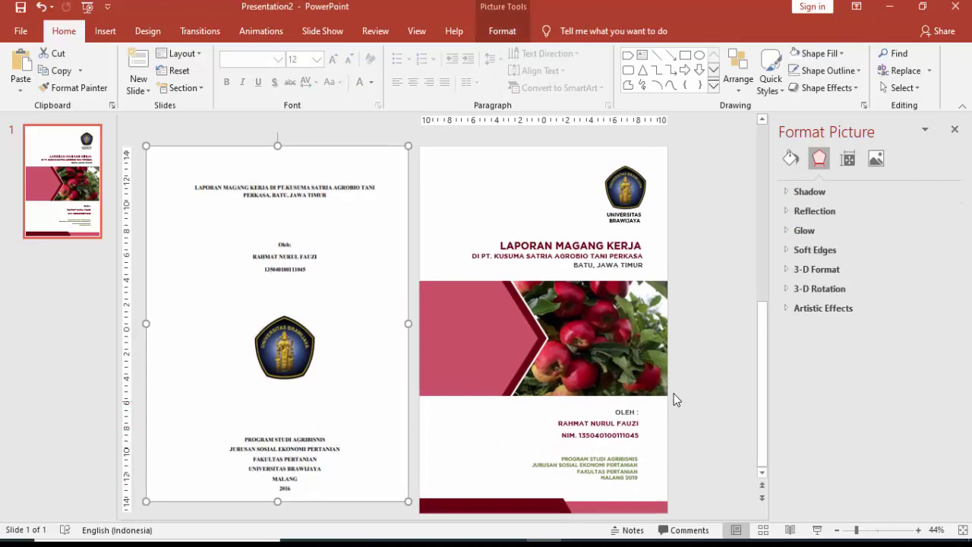
{"action": "left_click", "coordinate": [674, 393]}
{"action": "left_click", "coordinate": [642, 354]}
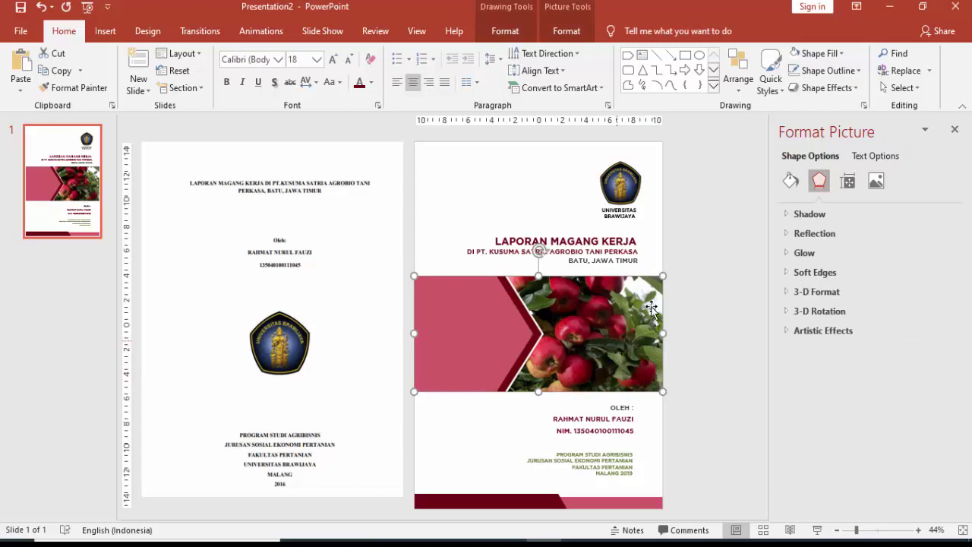
{"action": "left_click", "coordinate": [670, 363]}
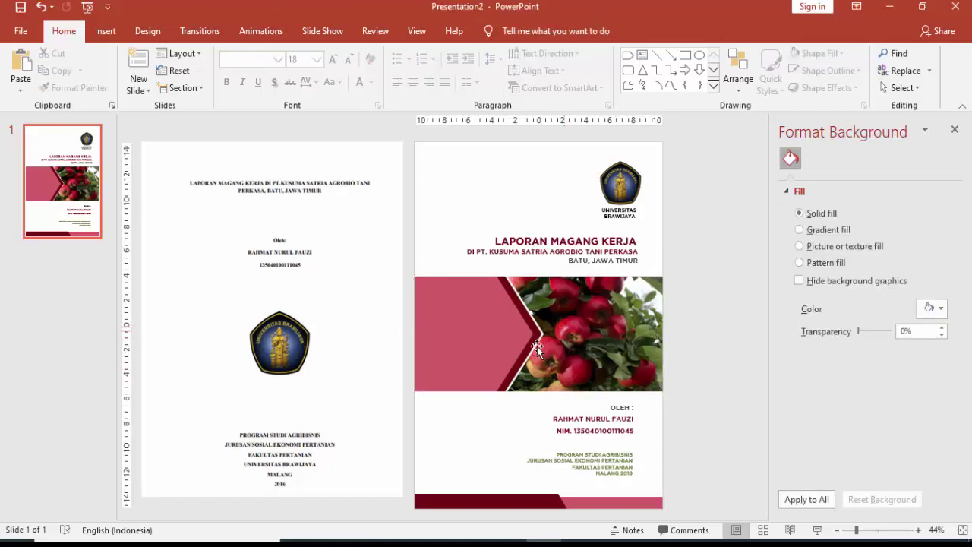
{"action": "left_click", "coordinate": [816, 530]}
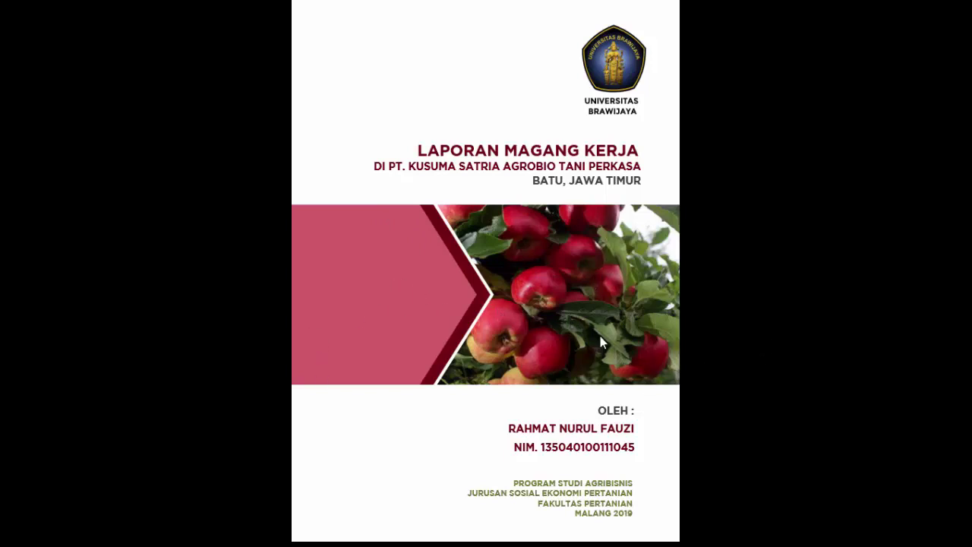
- Leave the slide show preview and delete the old reference cover picture beside the slide
{"action": "key", "text": "Escape"}
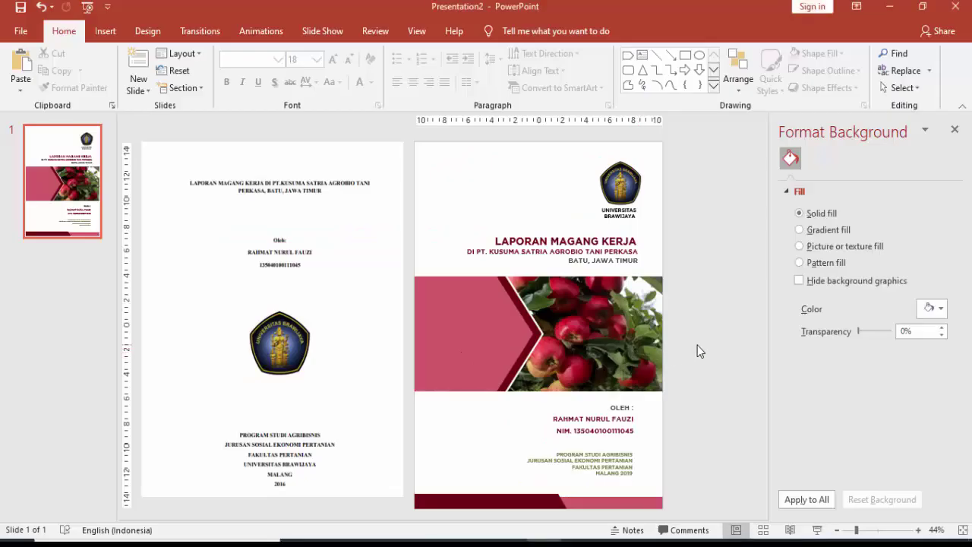
{"action": "left_click", "coordinate": [344, 349]}
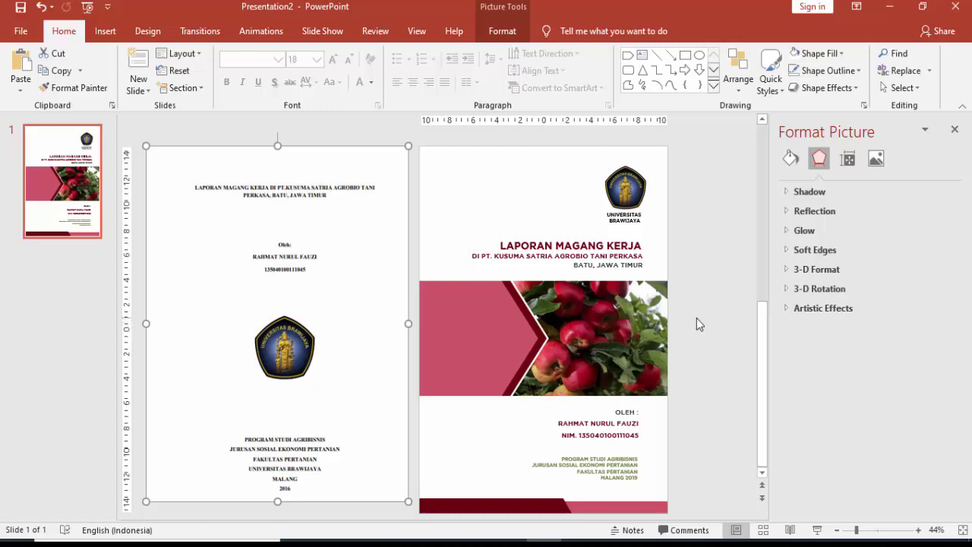
{"action": "key", "text": "Delete"}
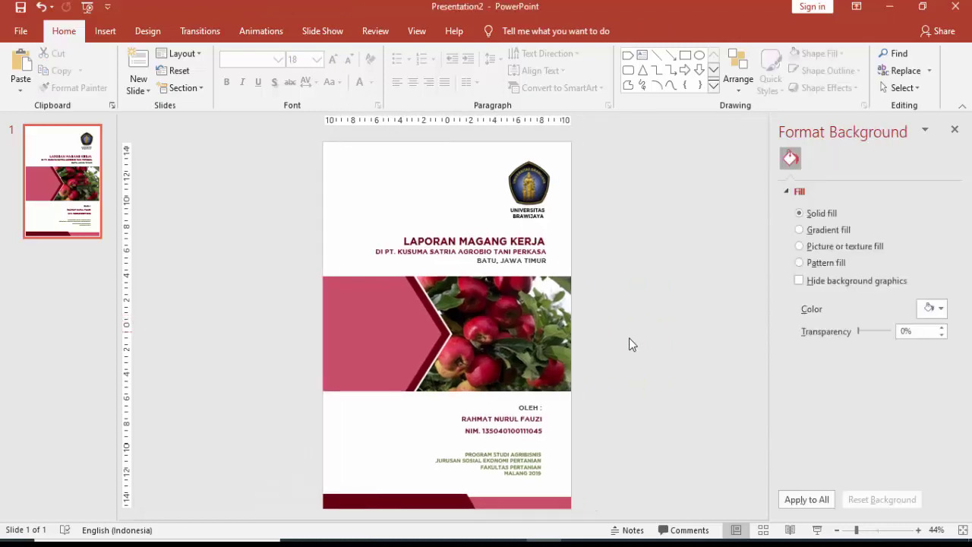